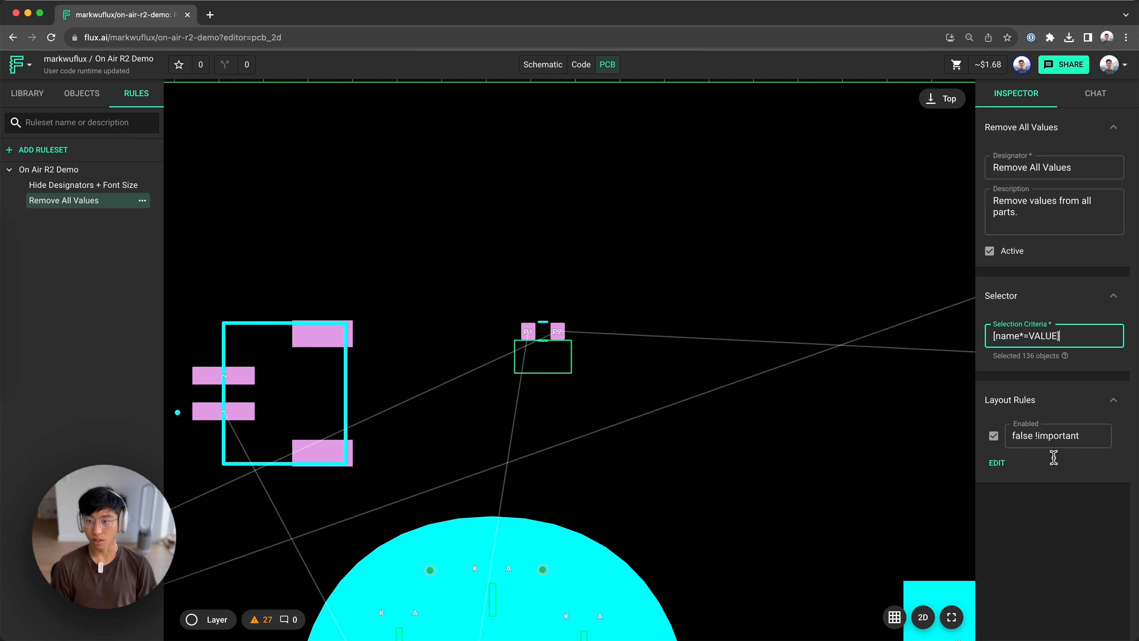
Step: Move connector J2 to about X -49.74, Y 32.55 mm and resistor R10 to about X -33.24, Y 38.63 mm on the board
left_click(620, 361)
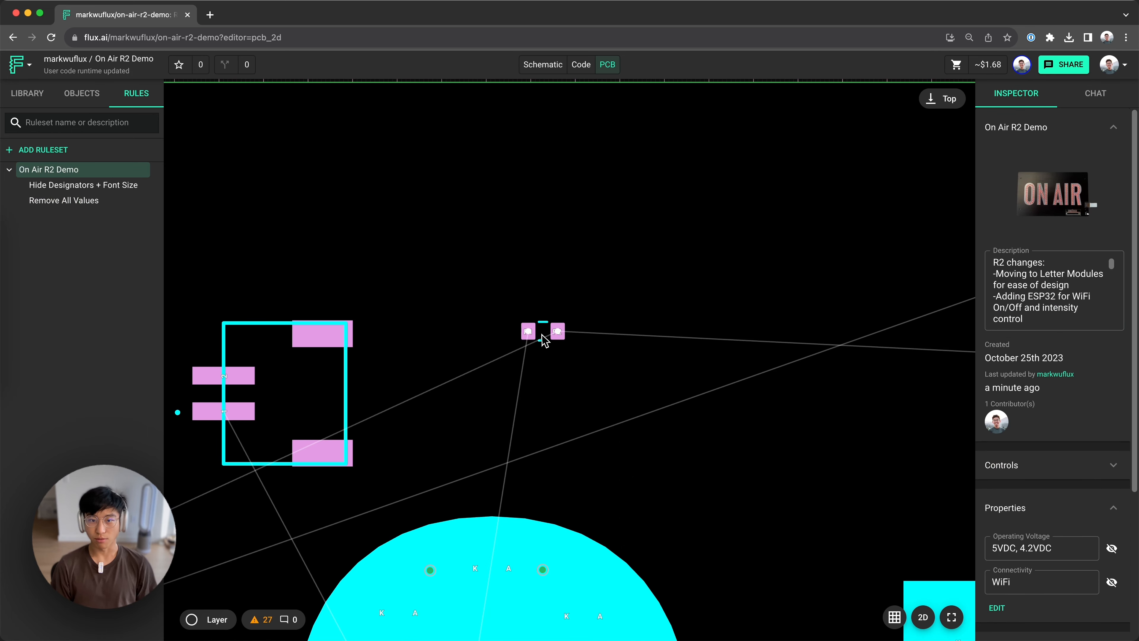
left_click_drag(552, 341, 519, 311)
left_click_drag(339, 351, 448, 282)
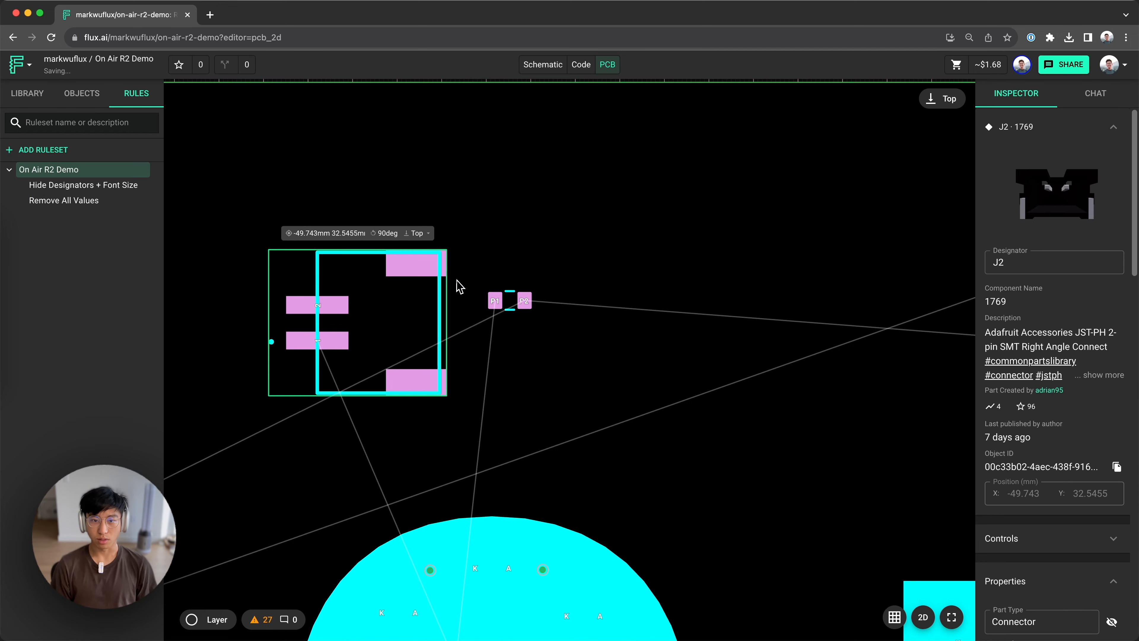
left_click(516, 308)
left_click_drag(523, 301, 530, 286)
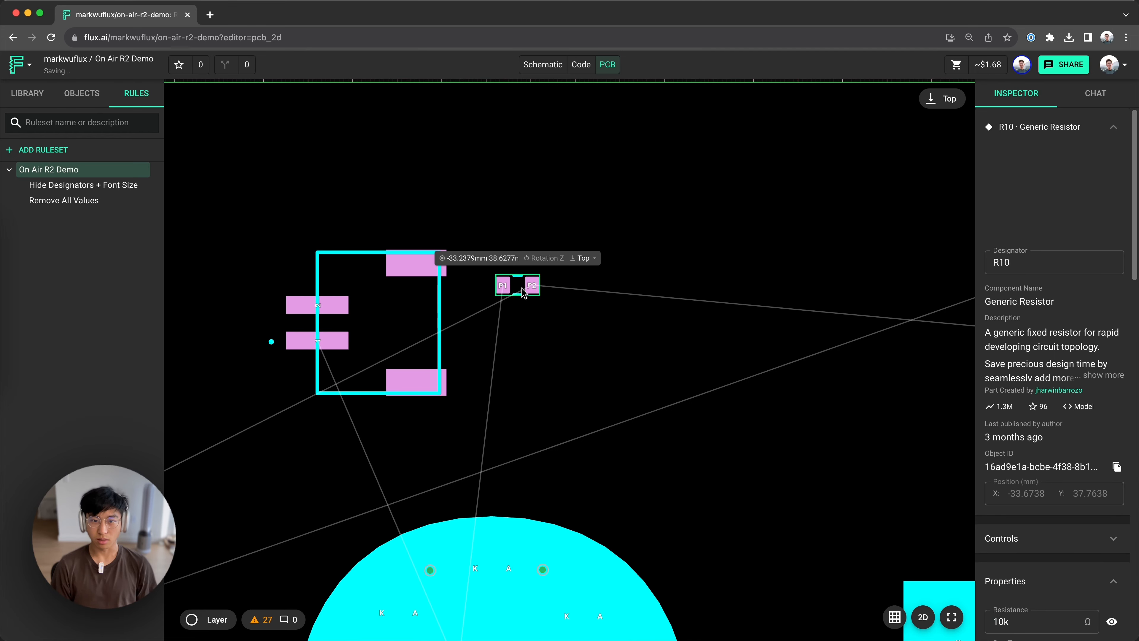
left_click(572, 320)
key("shift+1")
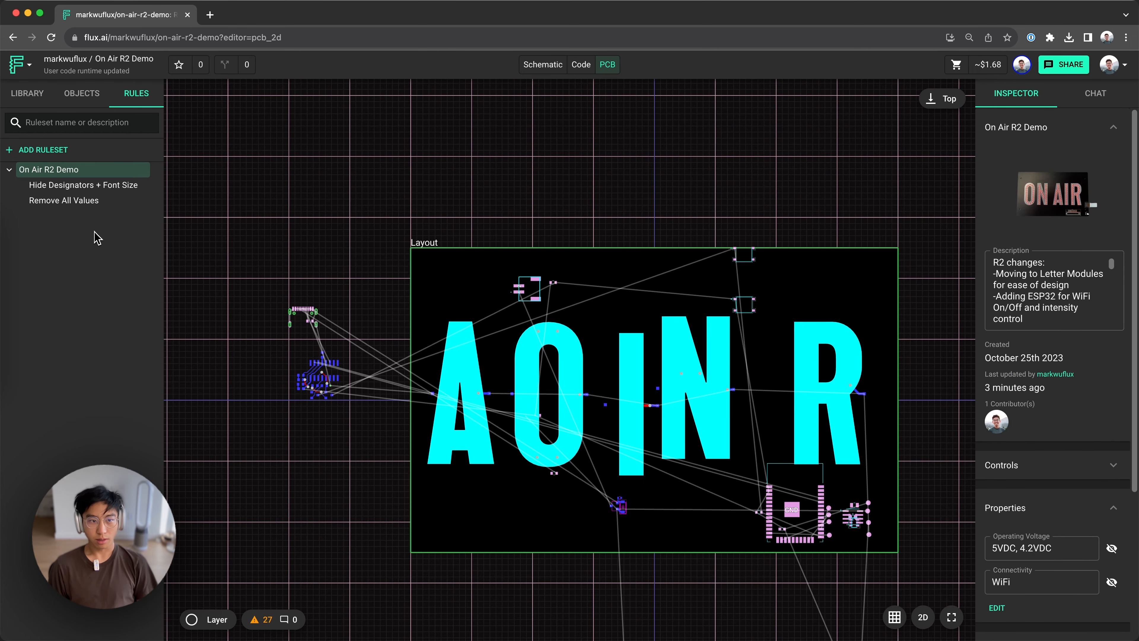
Step: Review the Hide Designators + Font Size rule and the templates offered for creating a new project
left_click(89, 191)
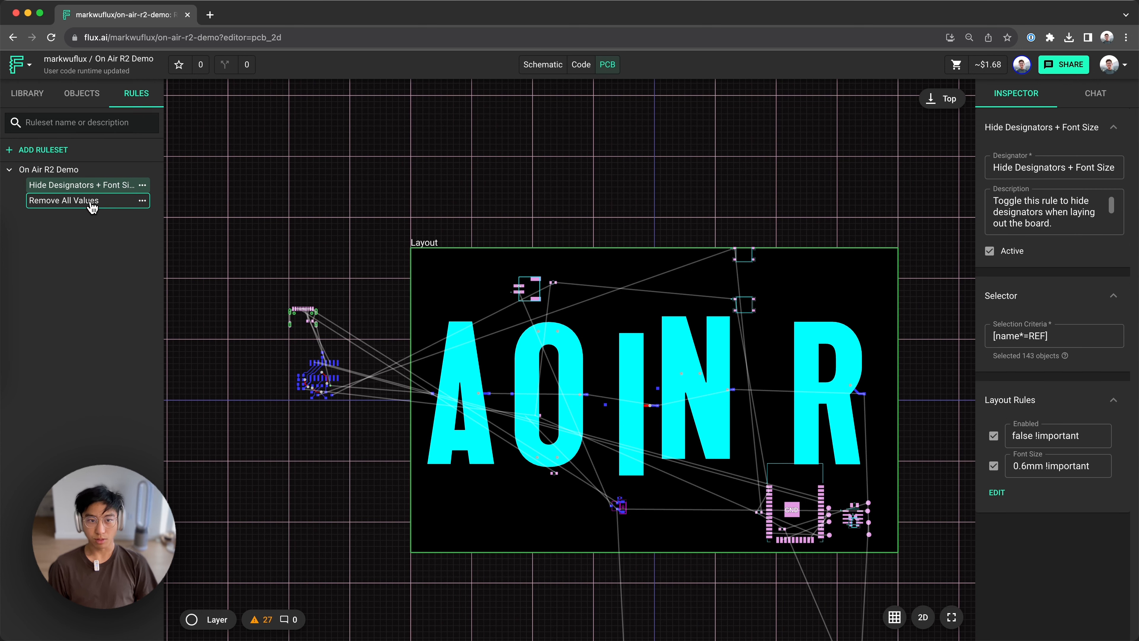
right_click(70, 193)
left_click(81, 196)
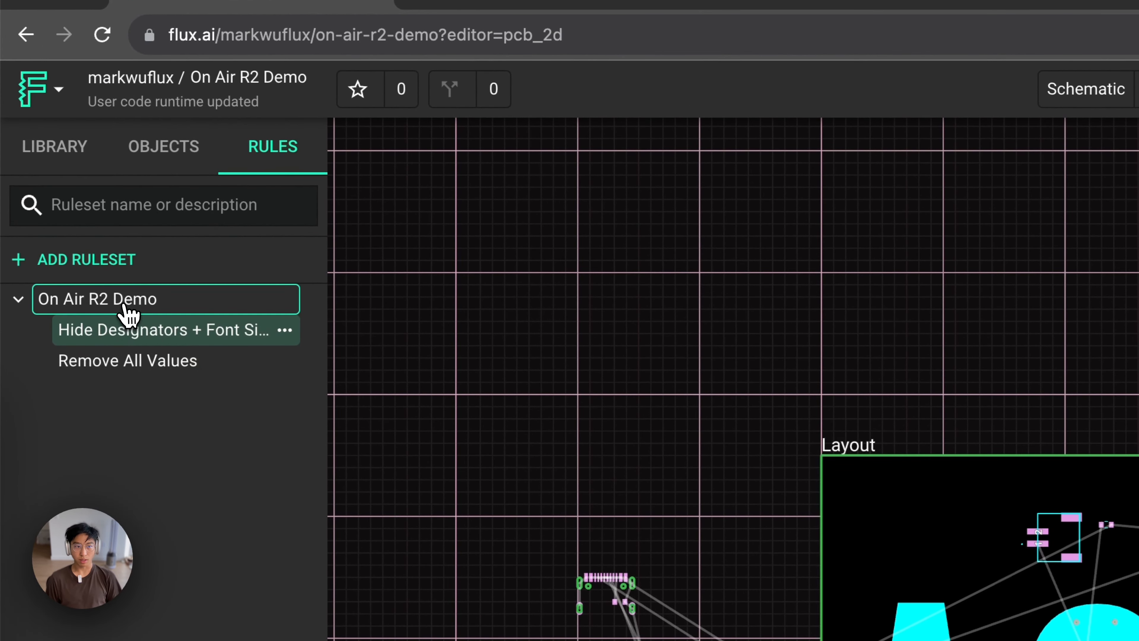
left_click(94, 307)
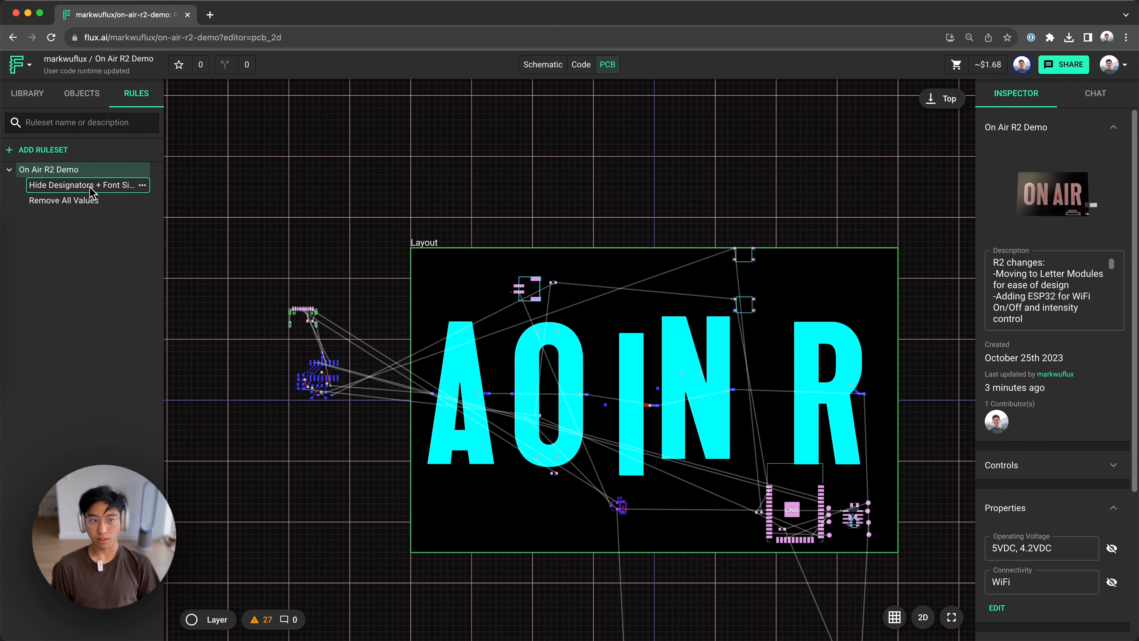
left_click(18, 74)
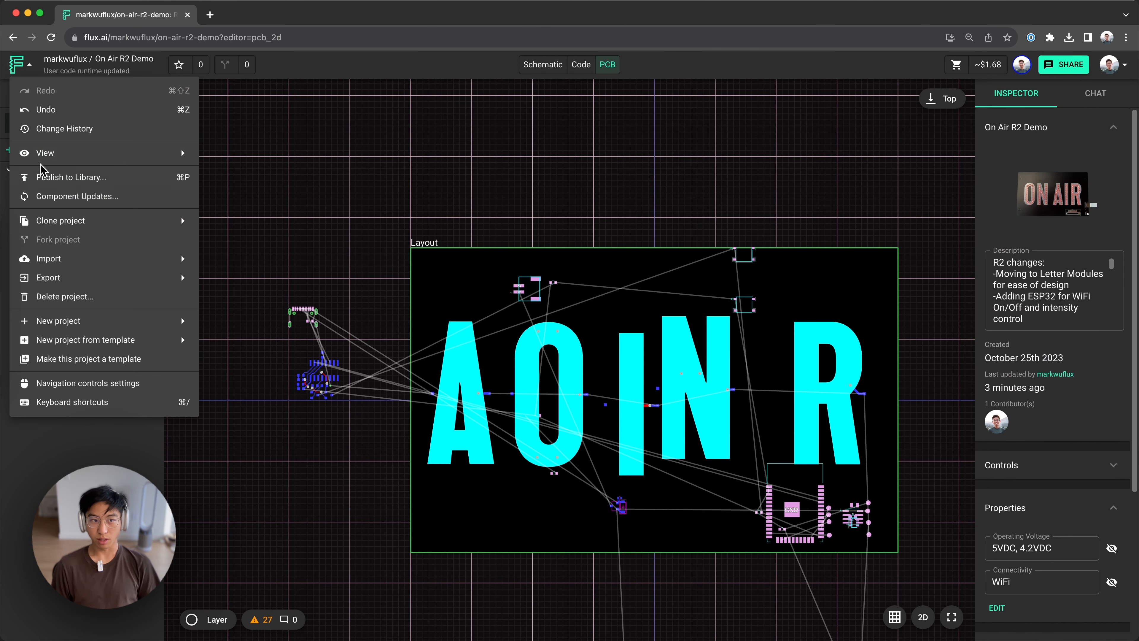
mouse_move(170, 341)
mouse_move(265, 348)
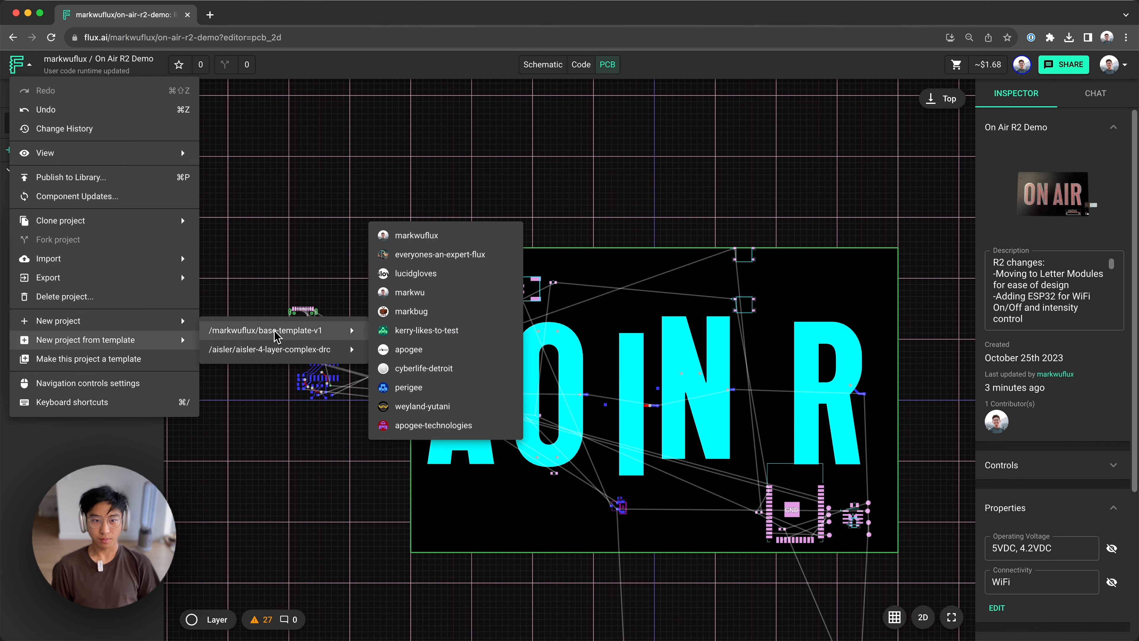
left_click(700, 415)
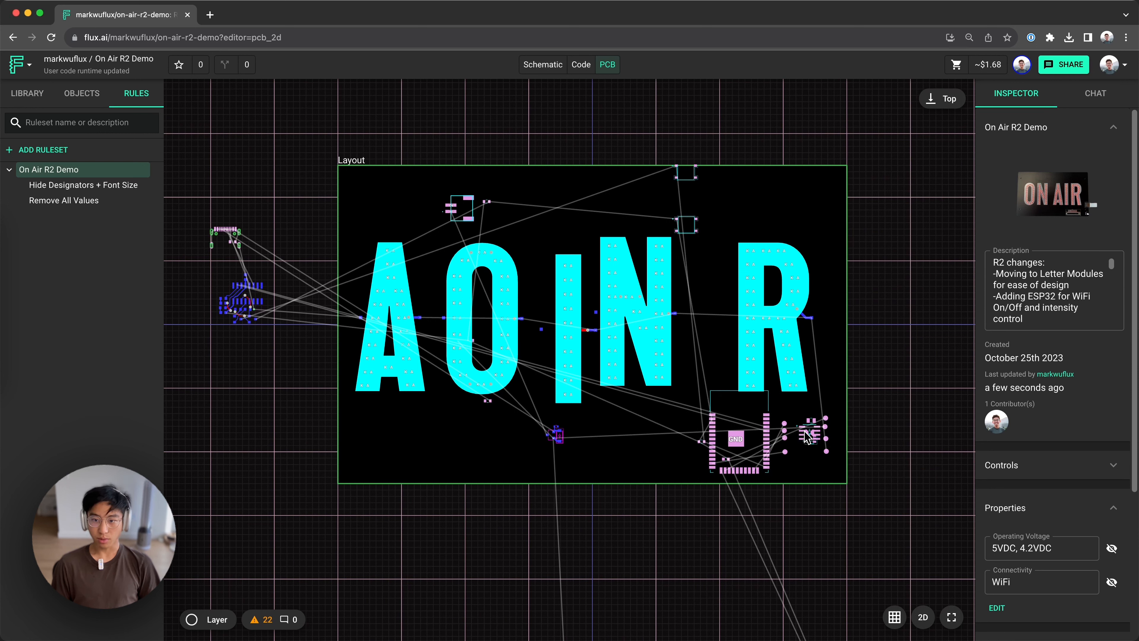
Step: Open the source project of BUCK_MODULE1 in a separate browser tab and show its PCB layout
left_click(812, 437)
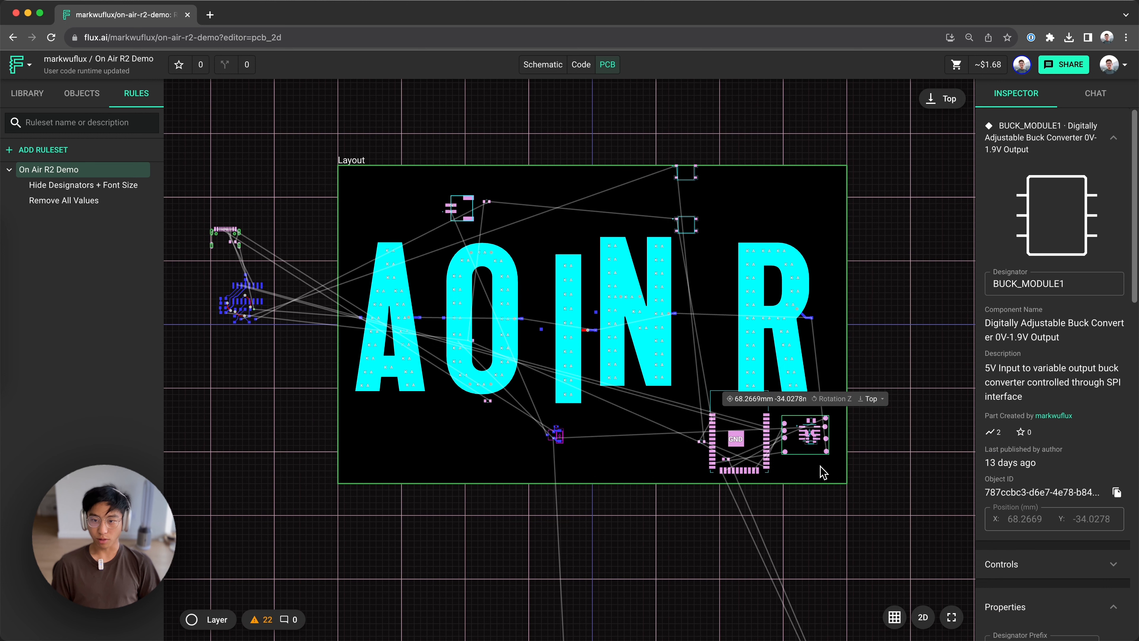
left_click(1042, 339, "super")
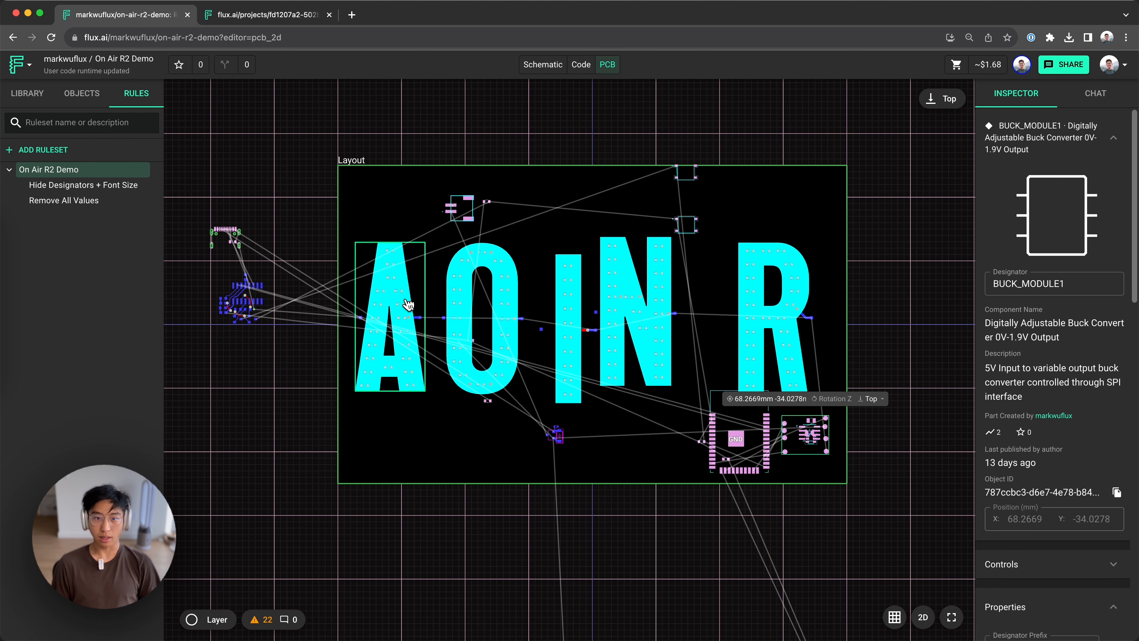
left_click(270, 18)
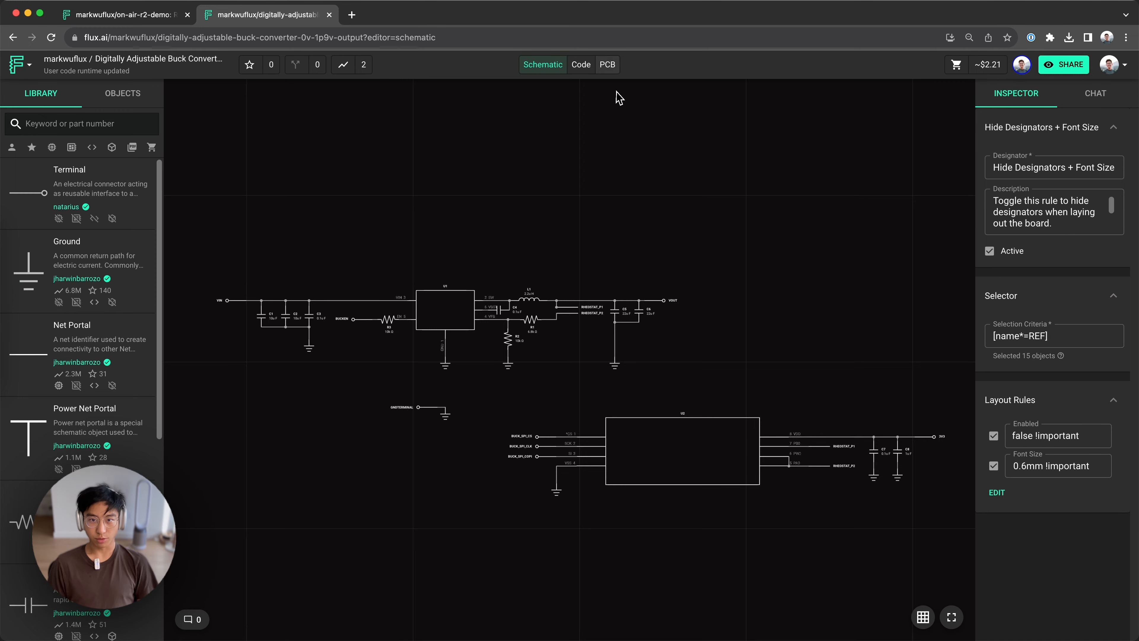
left_click(609, 65)
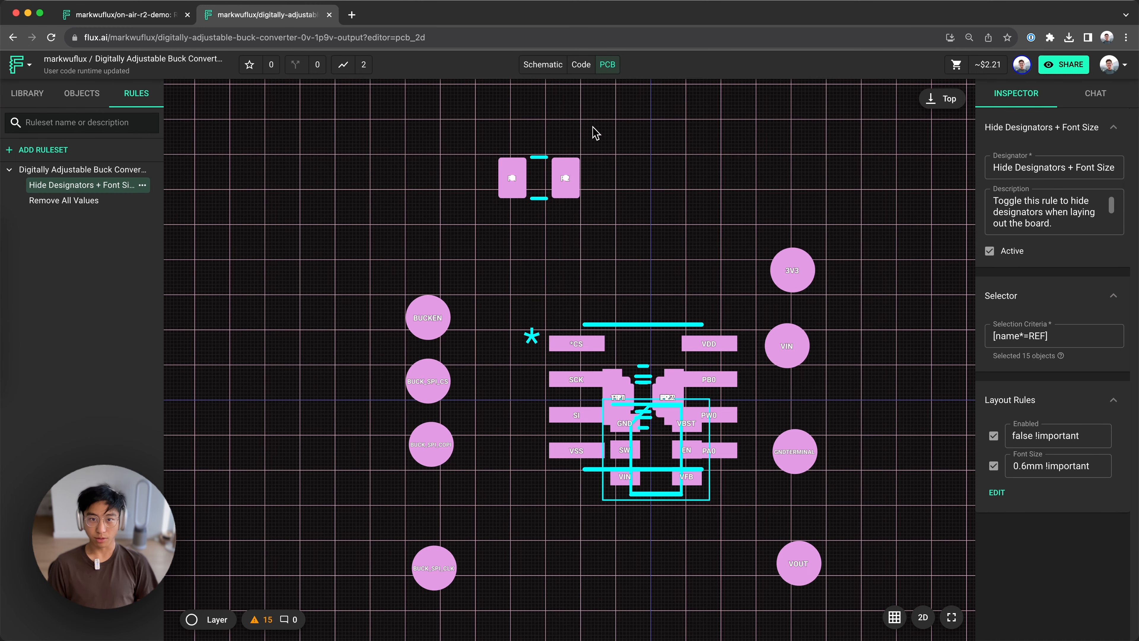
Step: Move capacitor C5 to about X -3.33, Y 5.06 mm and capacitor C2 to about X 0.99, Y 5.77 mm
left_click_drag(558, 199, 576, 279)
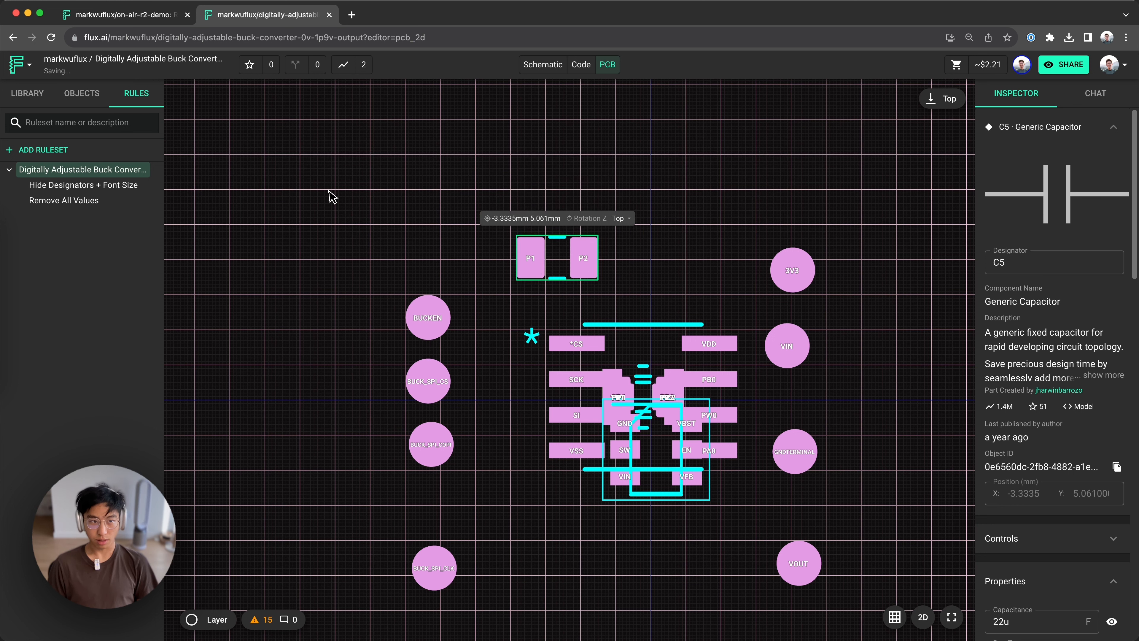
left_click(82, 94)
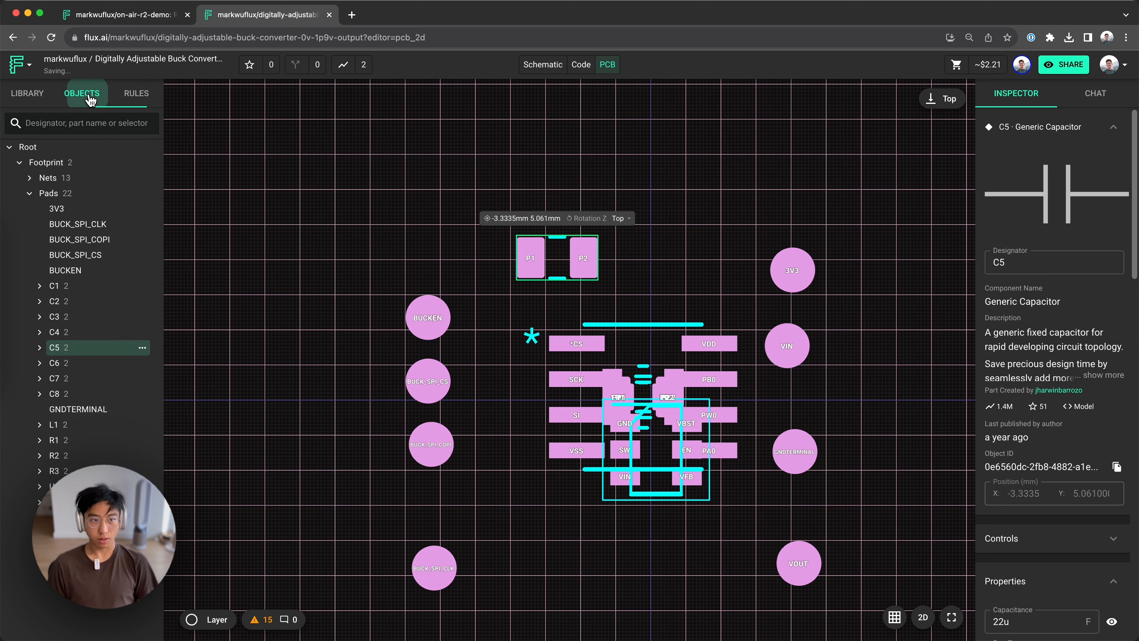
left_click(96, 334)
left_click(86, 307)
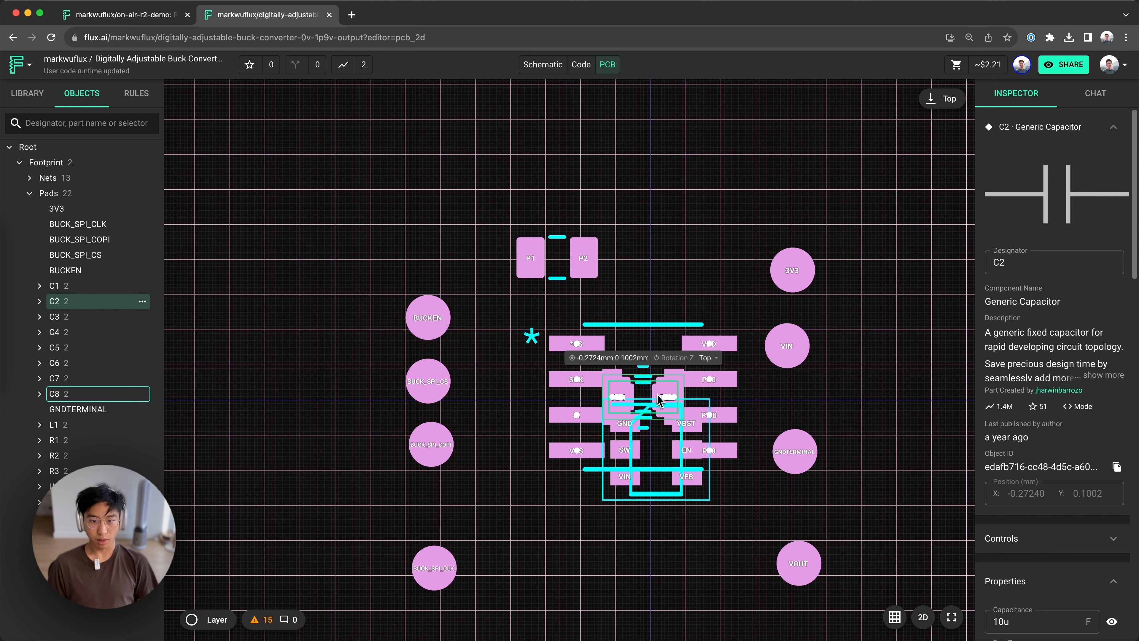
left_click_drag(655, 397, 691, 238)
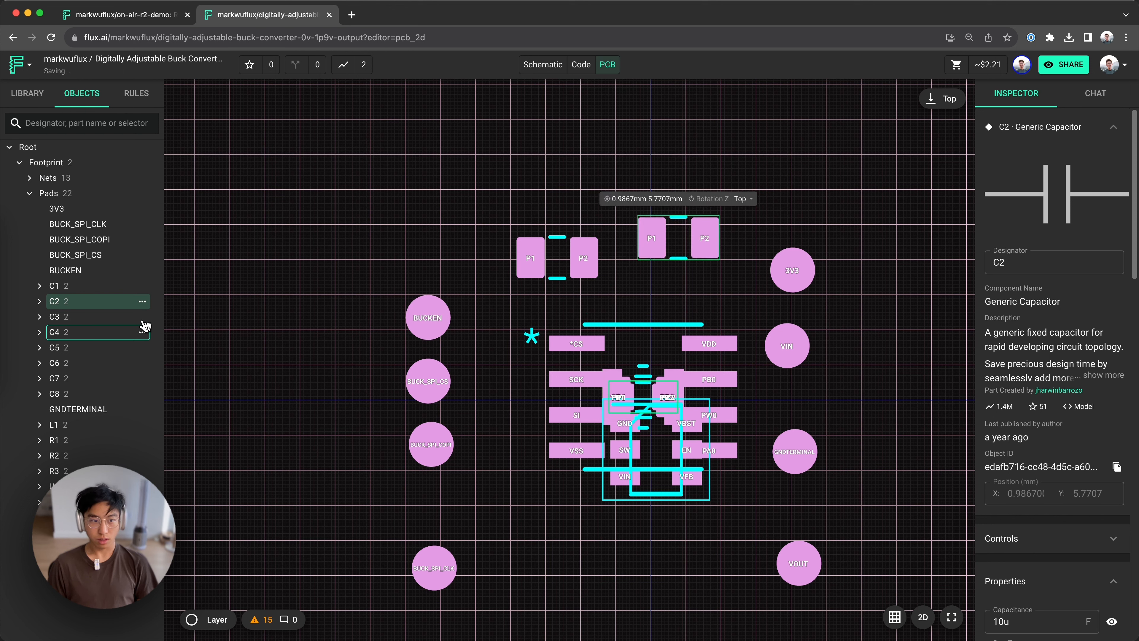
Step: Move capacitor C3 to about X 3.90, Y 7.28 mm and the eight-pin IC below the stacked parts
left_click(90, 323)
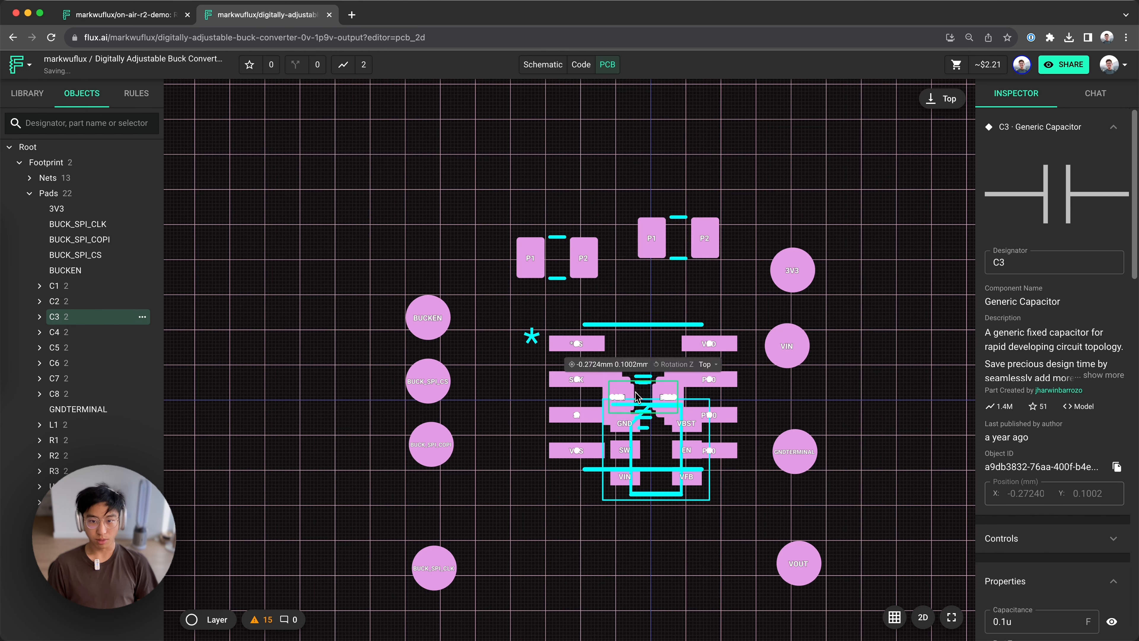
left_click_drag(640, 398, 733, 206)
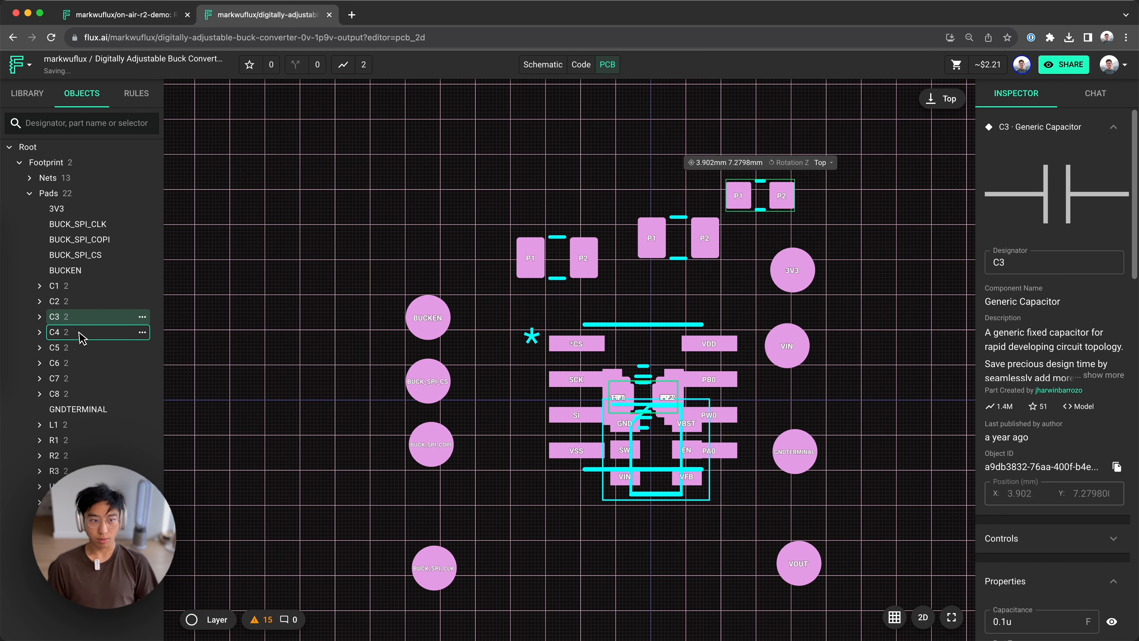
left_click_drag(590, 353, 584, 534)
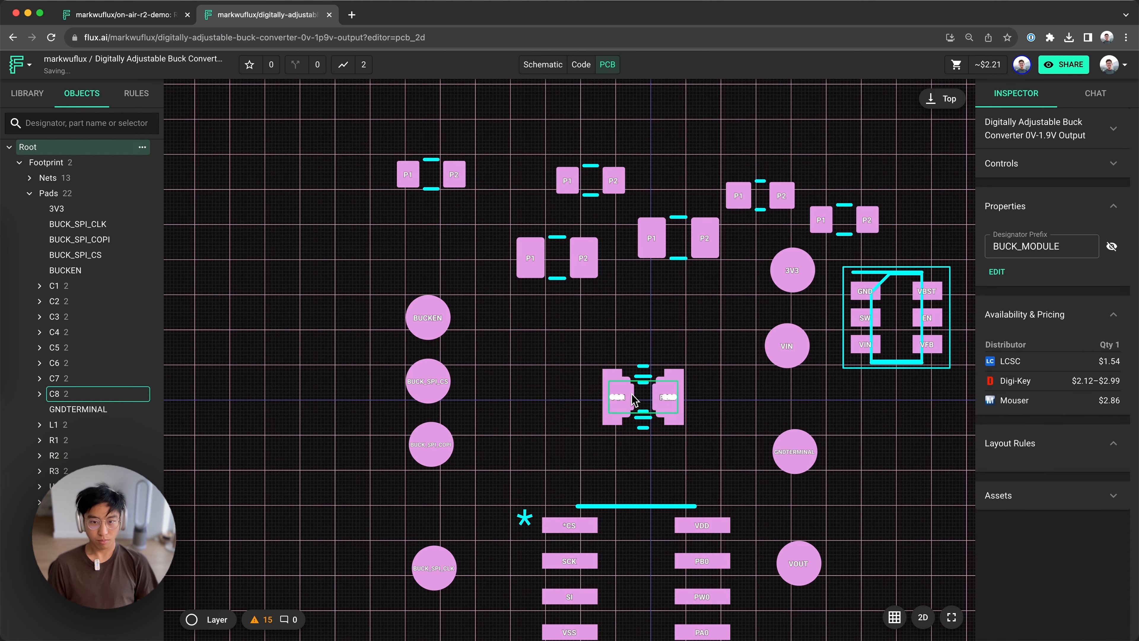
left_click(493, 326)
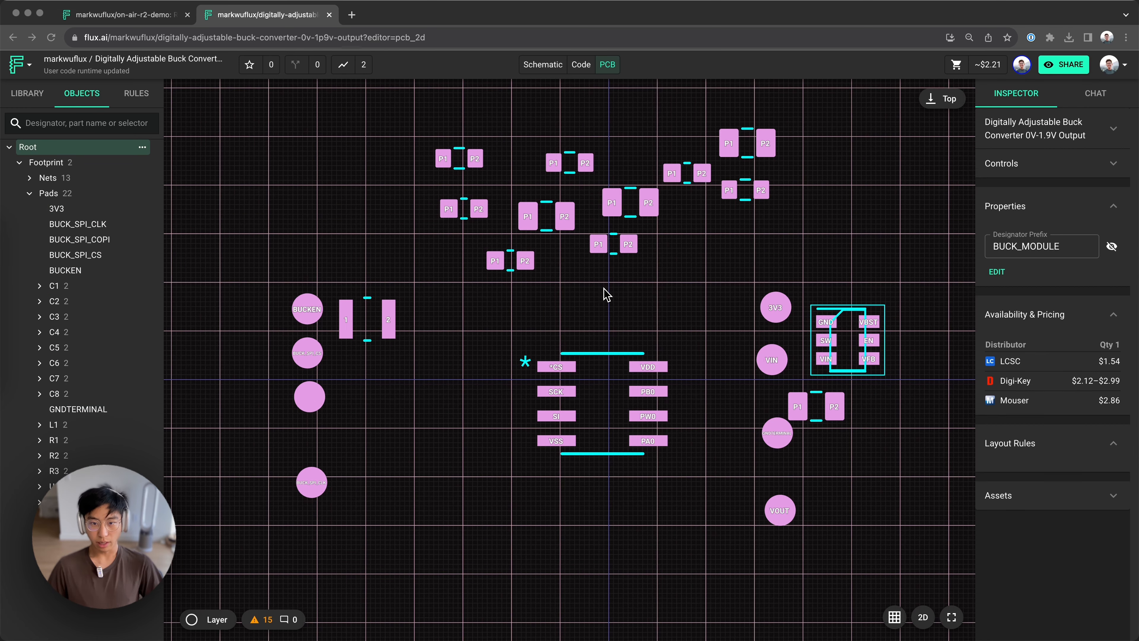
Step: Select all components and pads of the module and flip them to the bottom side of the board
scroll(601, 289, "down", 3)
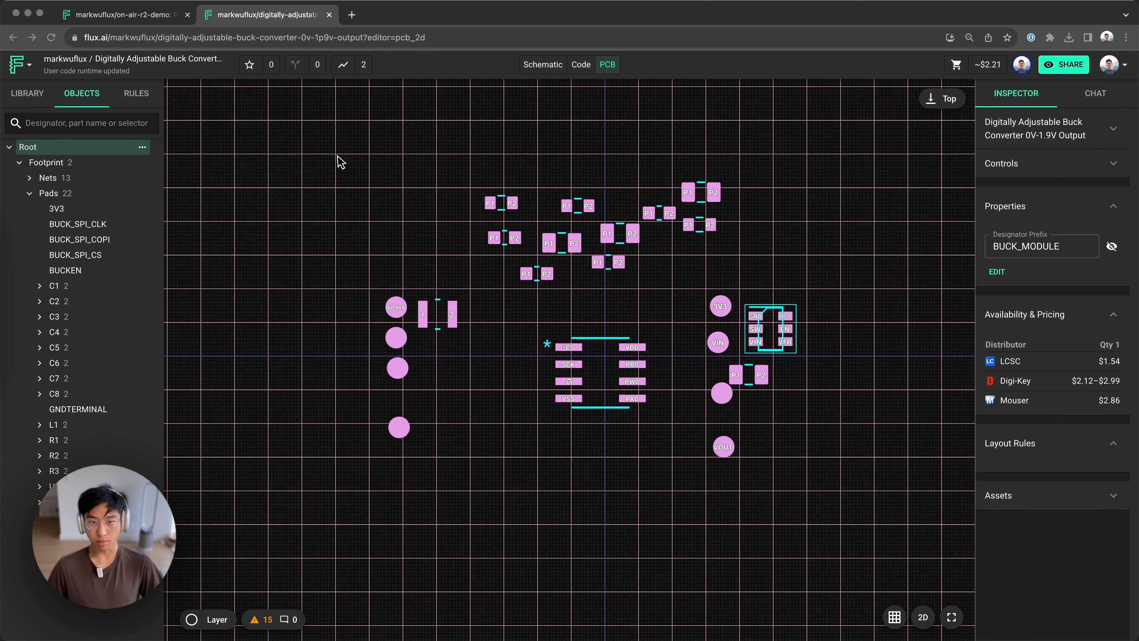
left_click(341, 162)
left_click_drag(367, 172, 831, 517)
key("f")
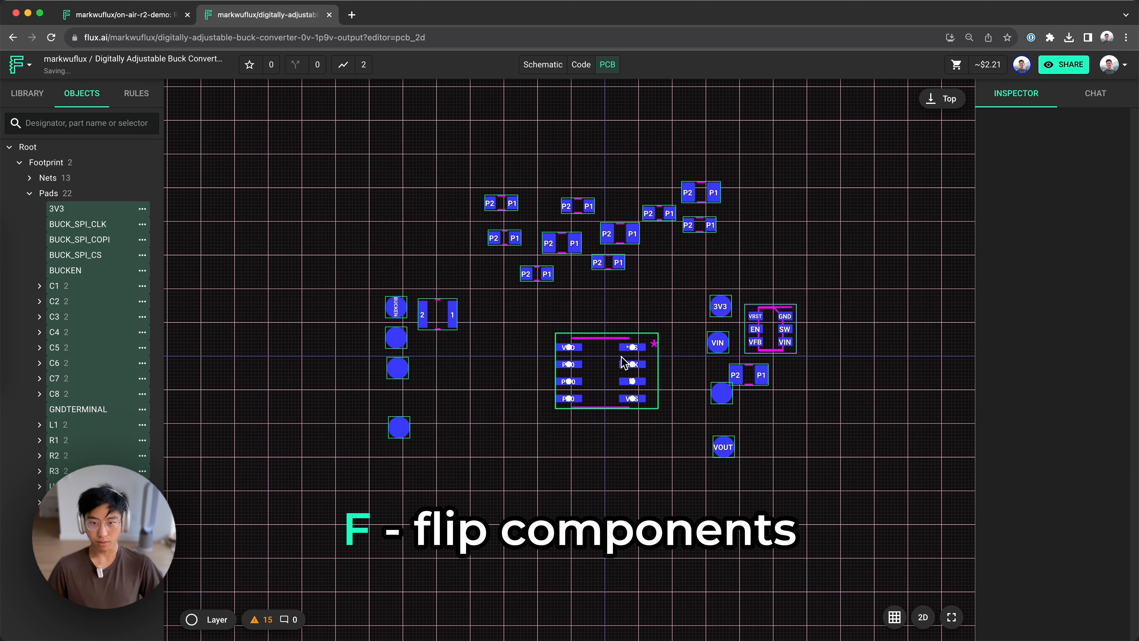
left_click(618, 313)
scroll(581, 332, "up", 5)
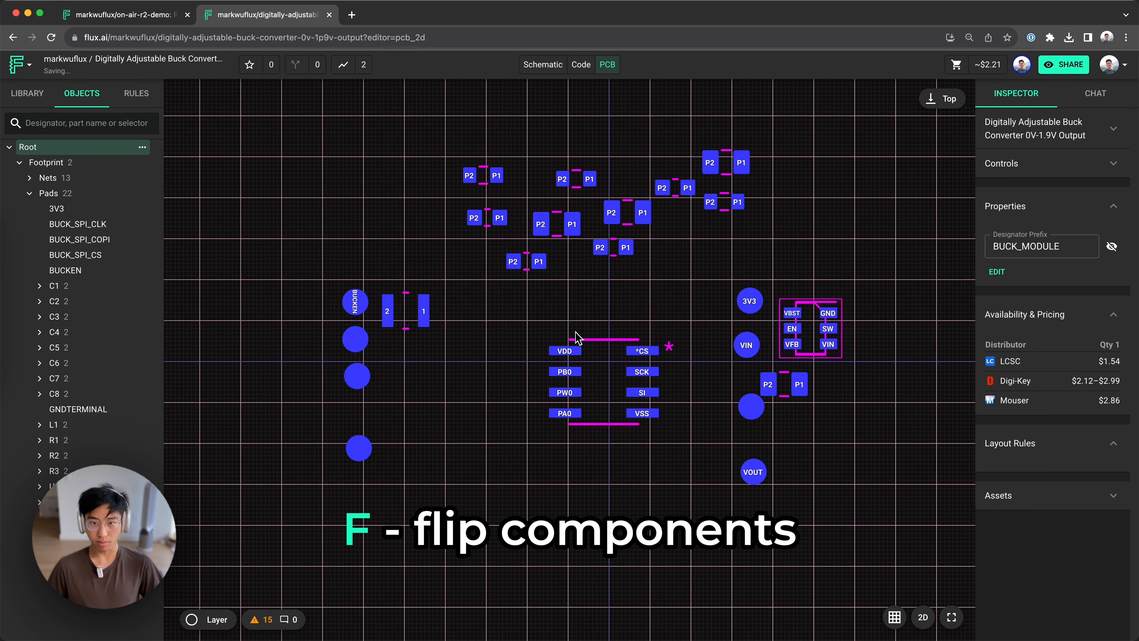
scroll(601, 278, "down", 1)
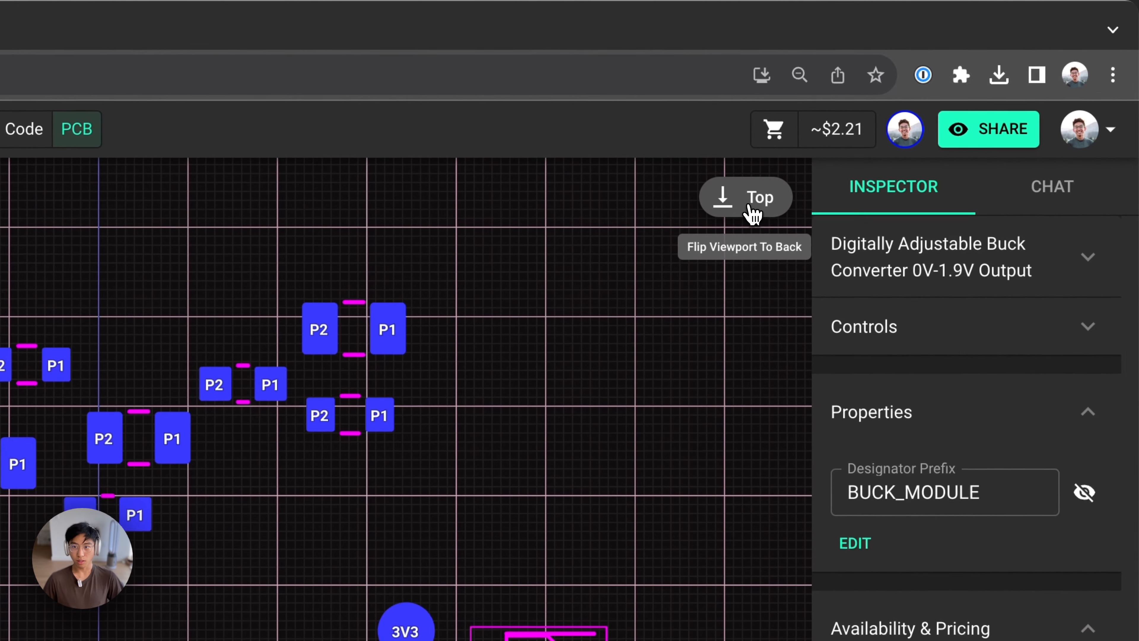
Step: Flip the viewport to show the module layout from the bottom side
left_click(942, 100)
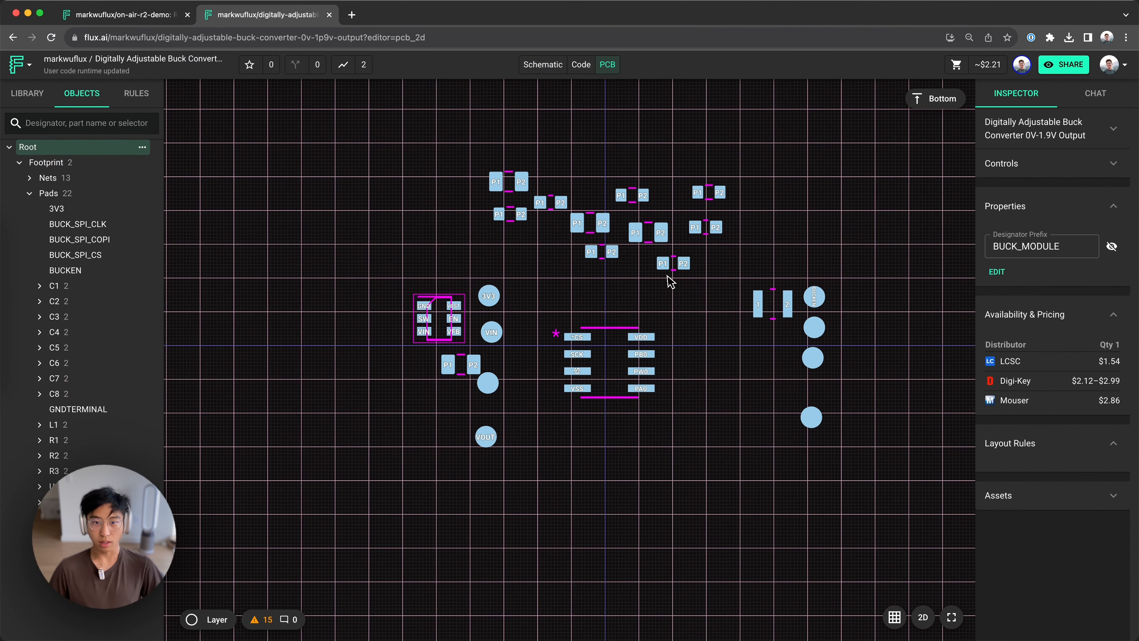
scroll(655, 279, "up", 3)
scroll(630, 219, "down", 1)
scroll(621, 217, "down", 2)
scroll(511, 229, "up", 2)
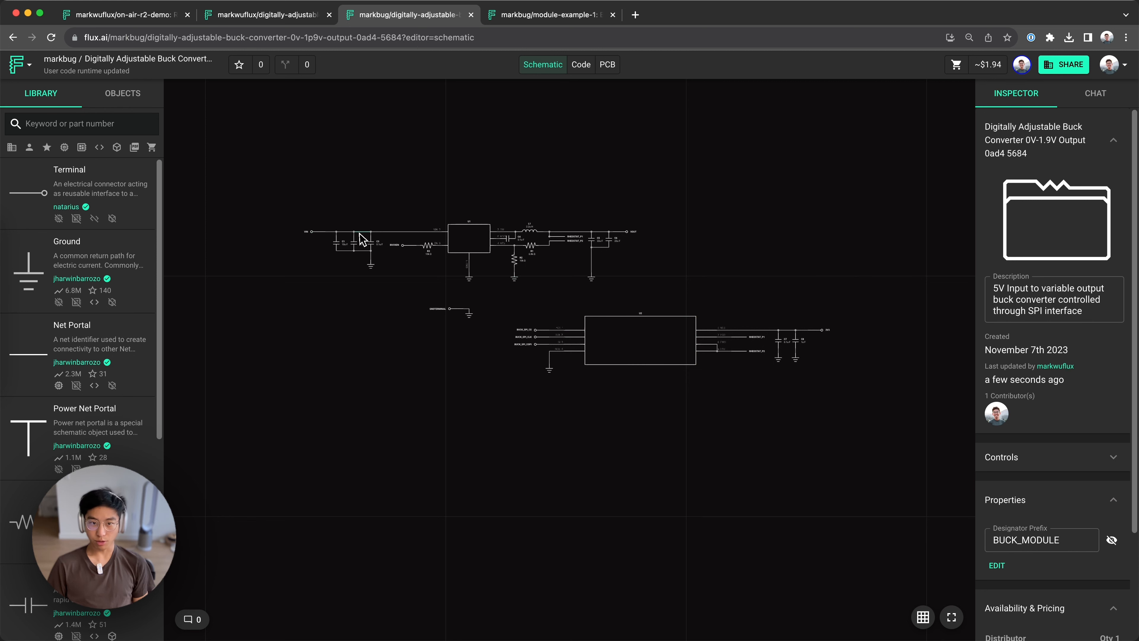
Step: Examine the schematic and the PCB layout of the 0ad4 5684 copy of the buck converter module
scroll(299, 231, "up", 3)
left_click_drag(301, 217, 339, 286)
scroll(325, 272, "down", 3)
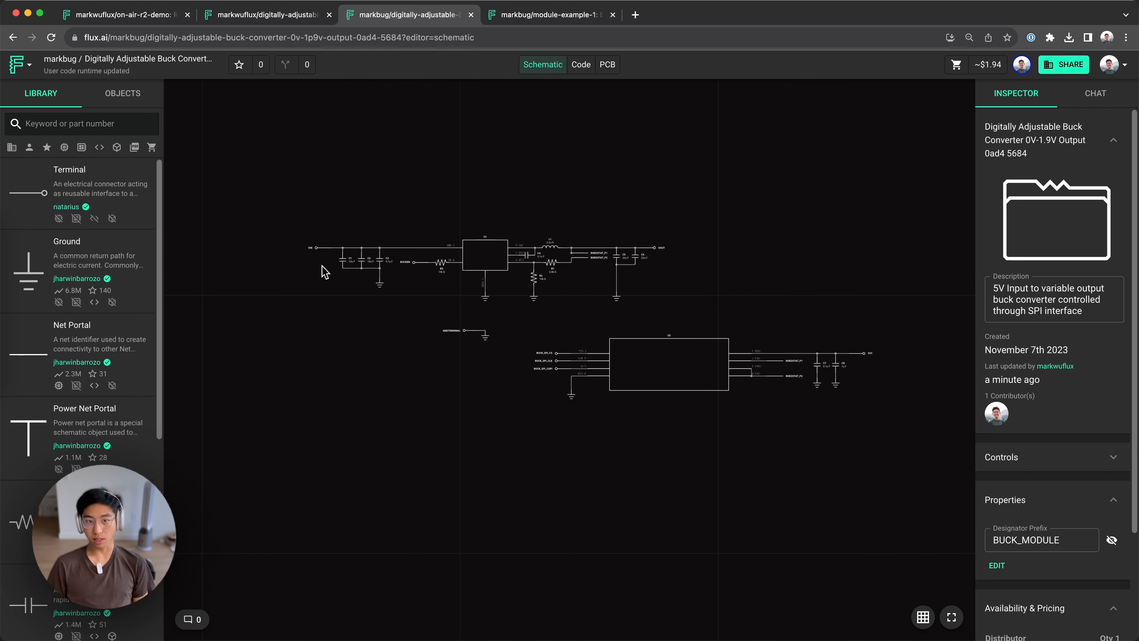
left_click(609, 65)
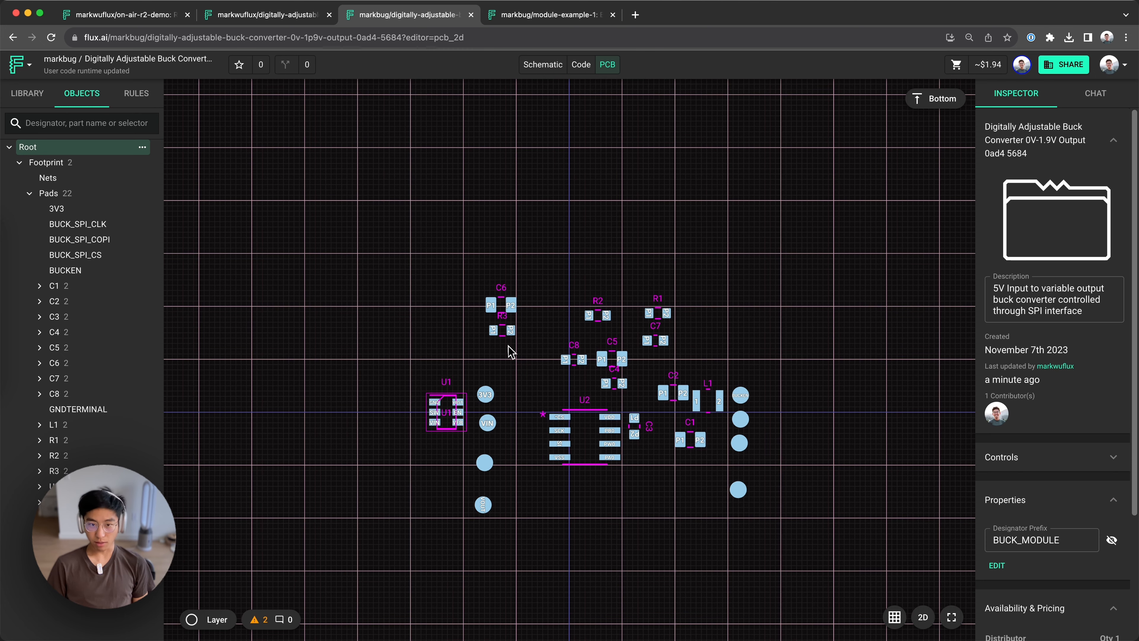
scroll(485, 303, "up", 3)
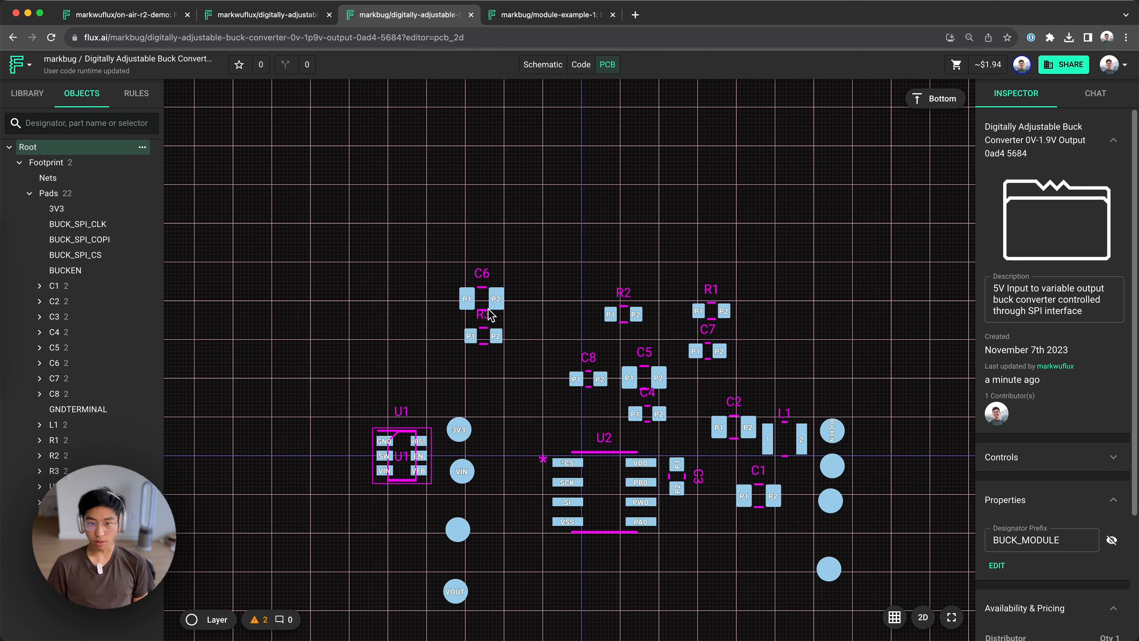
scroll(536, 334, "down", 3)
scroll(619, 400, "up", 1)
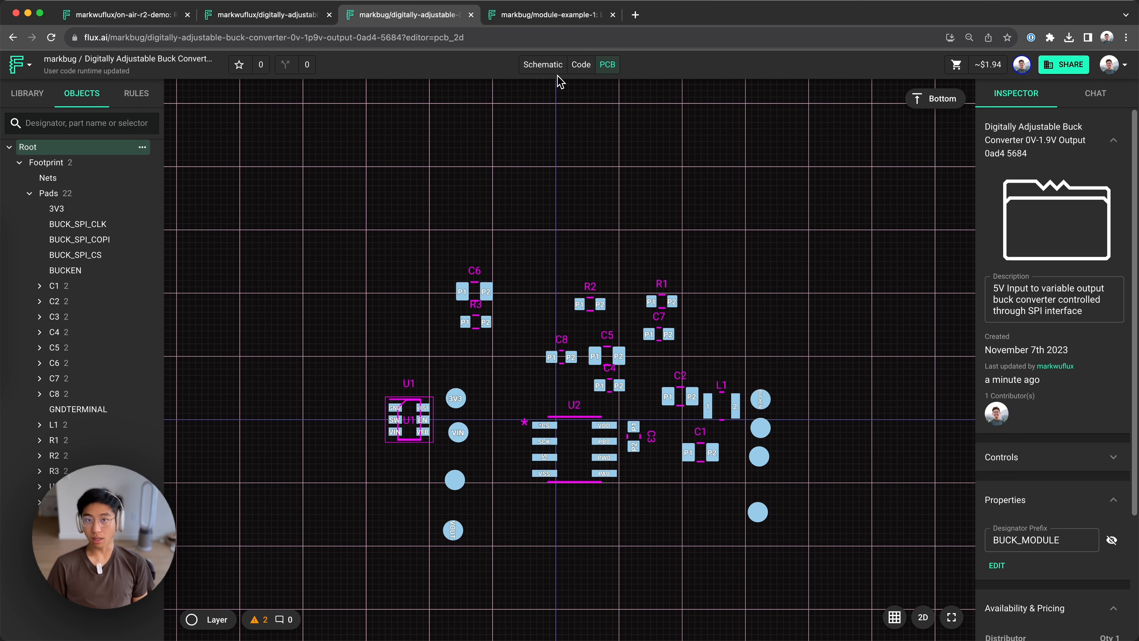
Step: Return to the module's schematic, inspect its circuit and browse the parts library
left_click(543, 66)
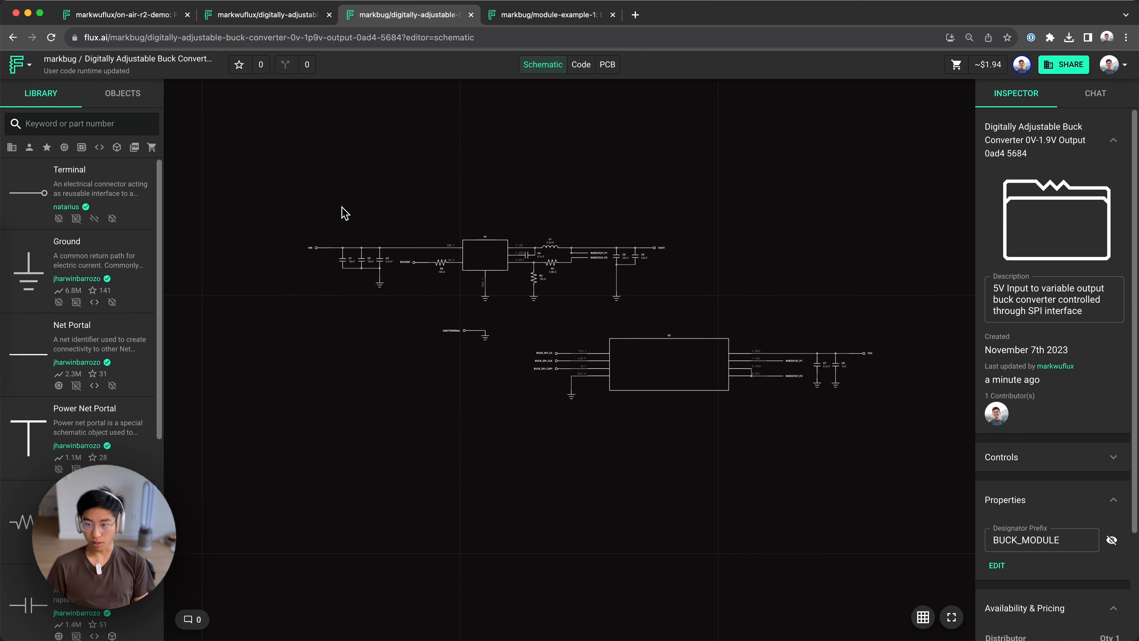
scroll(309, 244, "up", 2)
left_click_drag(284, 367, 327, 428)
left_click(351, 387)
scroll(308, 300, "down", 4)
scroll(472, 442, "up", 3)
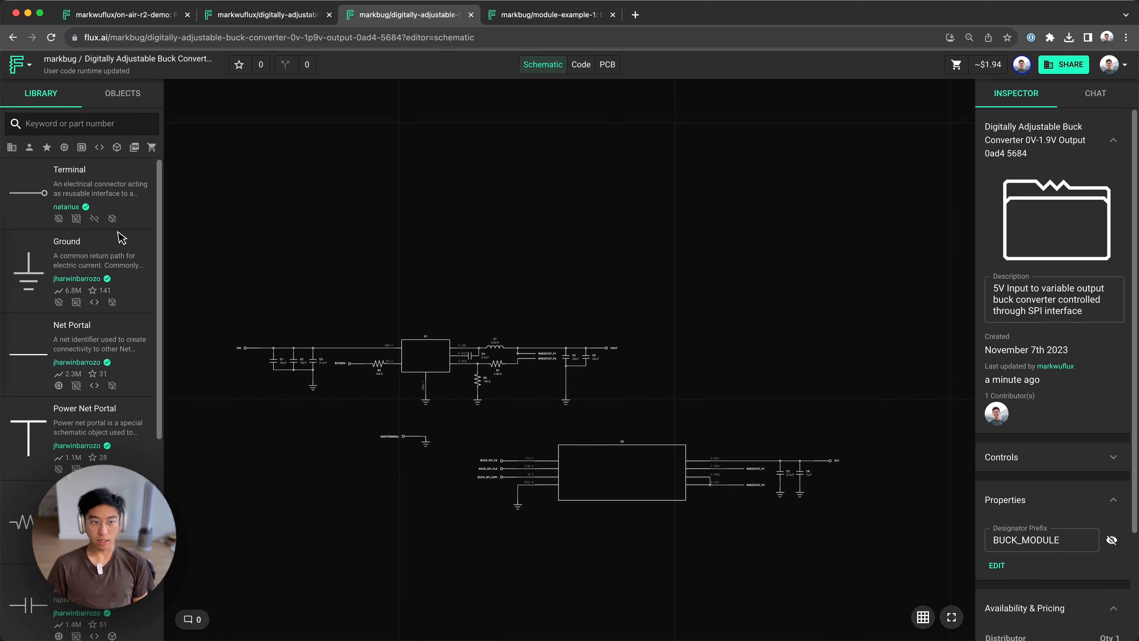
scroll(66, 225, "down", 5)
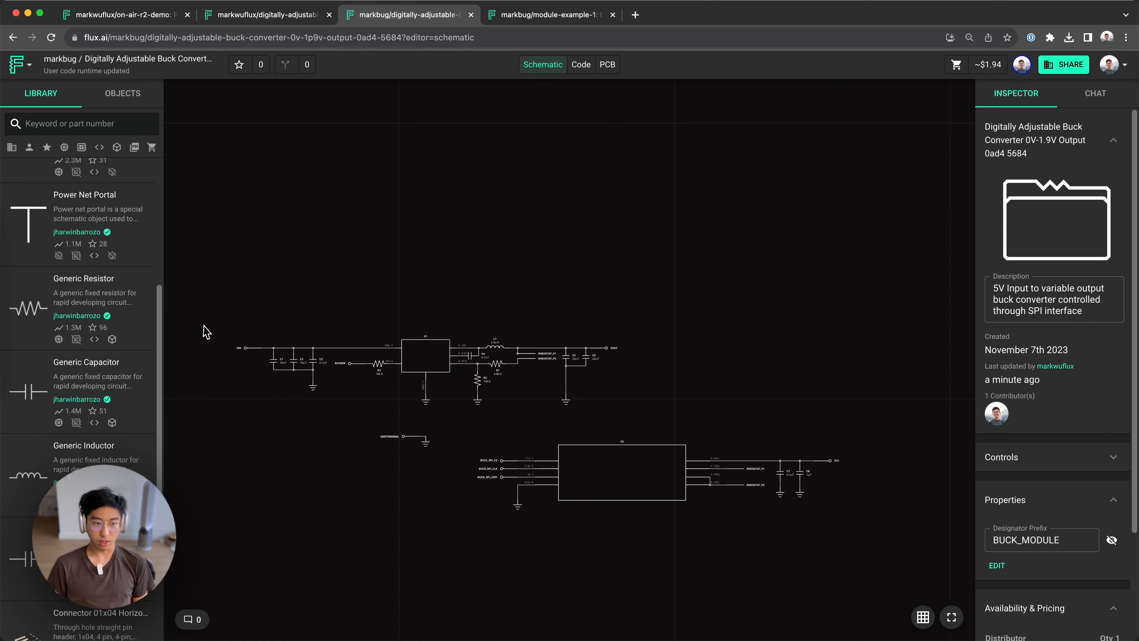
Step: In the Module Example 1 project, place a generic capacitor and a terminal in the schematic and align them horizontally
key("e")
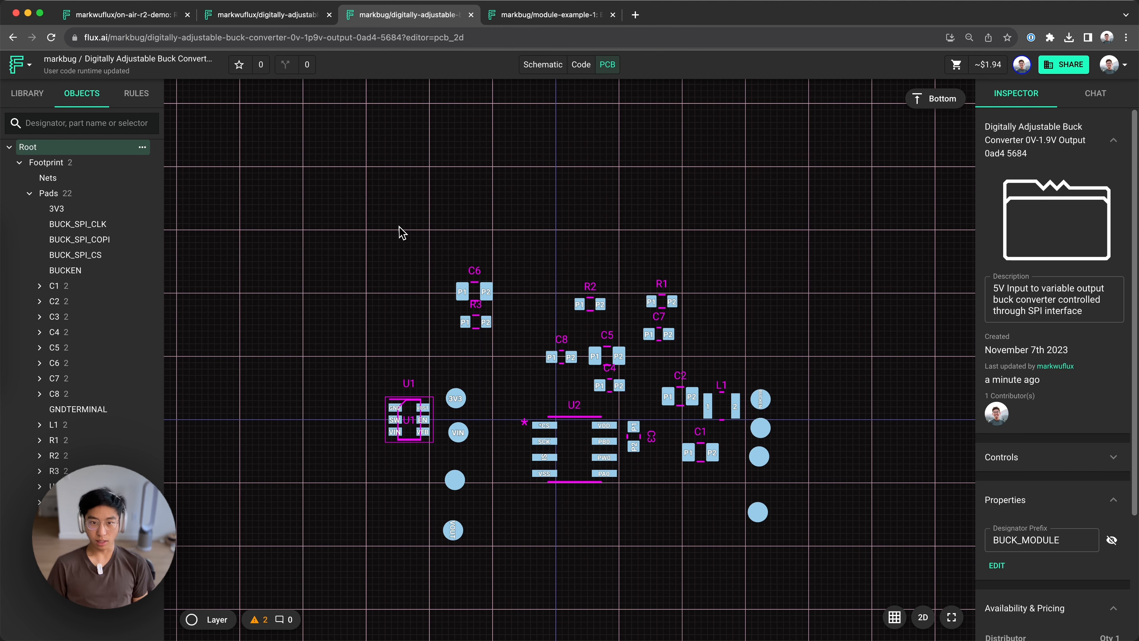
left_click(569, 17)
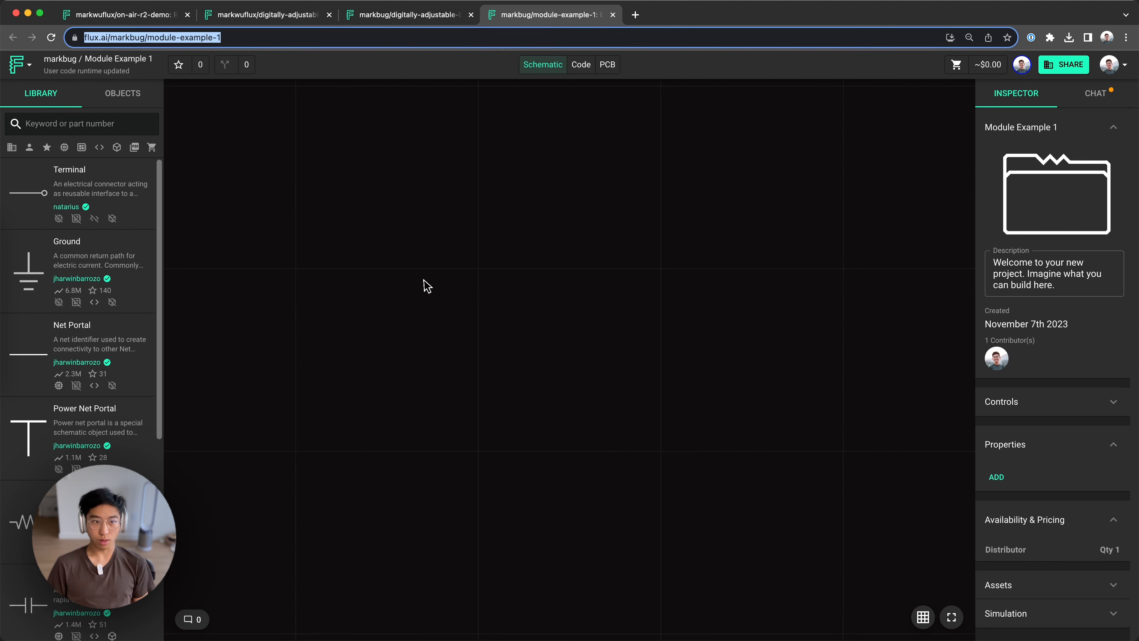
scroll(152, 406, "down", 6)
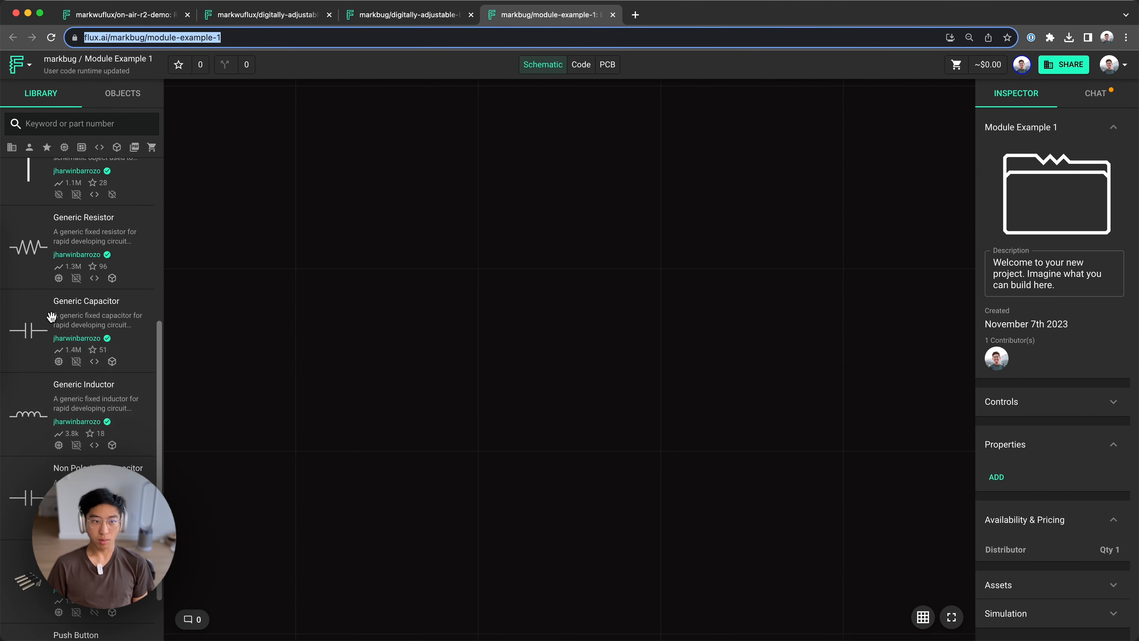
left_click_drag(51, 318, 338, 312)
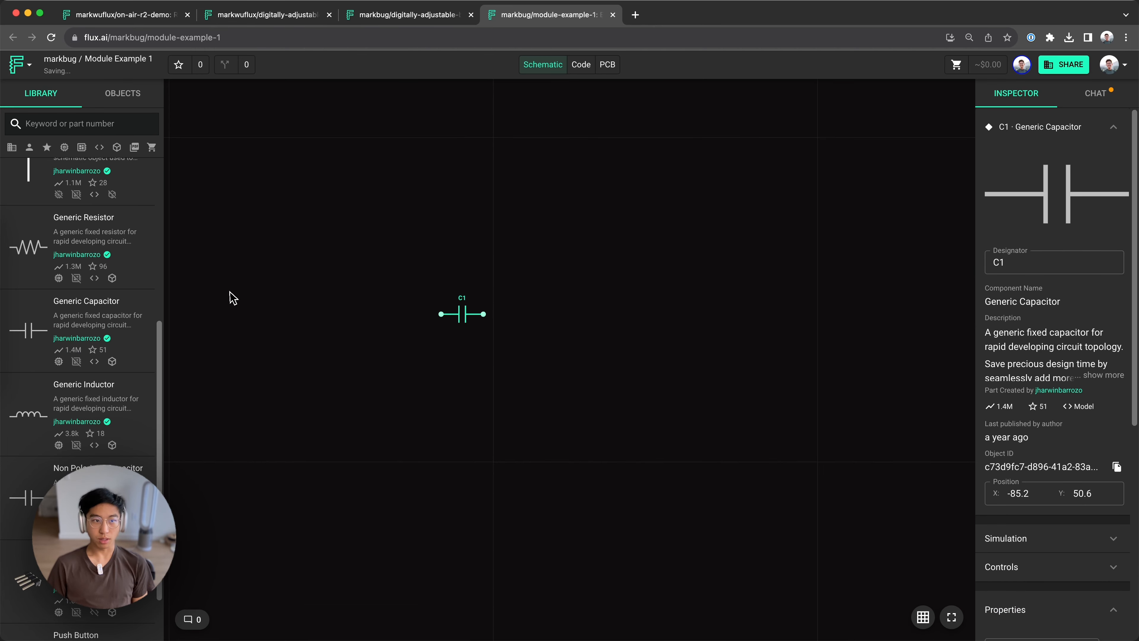
scroll(121, 258, "up", 6)
left_click_drag(68, 189, 355, 323)
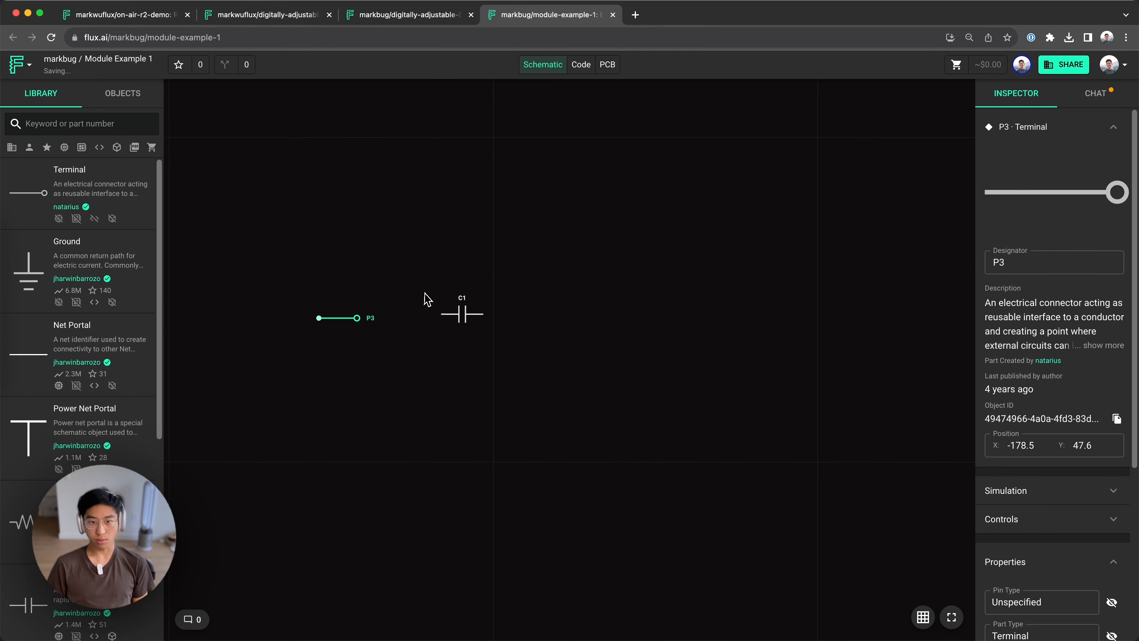
left_click_drag(469, 320, 470, 324)
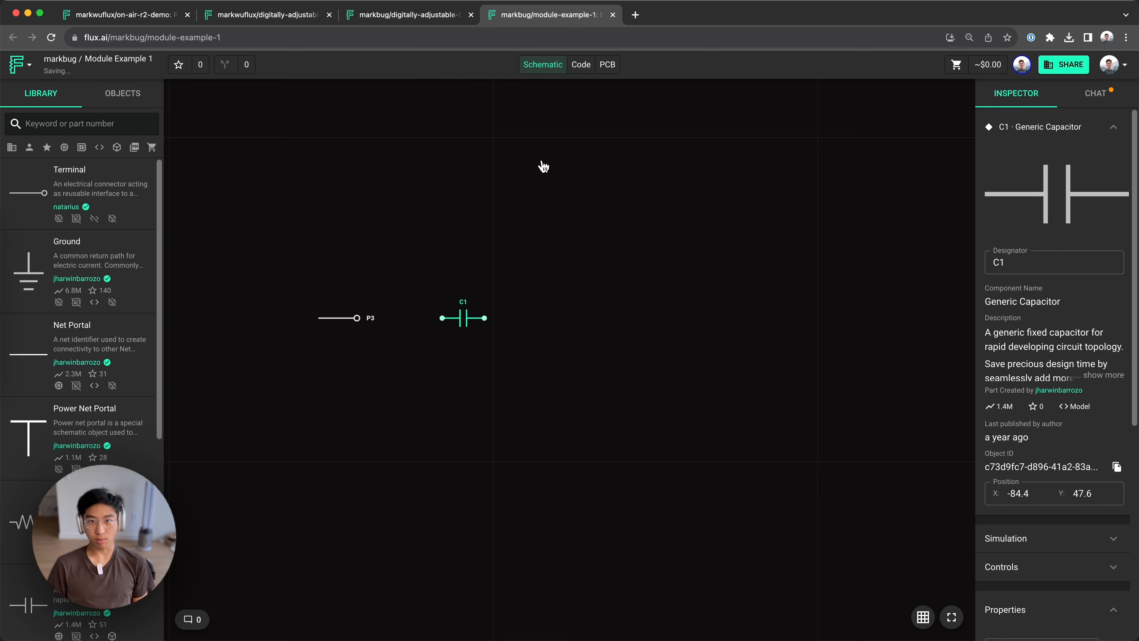
Step: Inspect the Layout object in the PCB of Module Example 1 and close that project
left_click(604, 68)
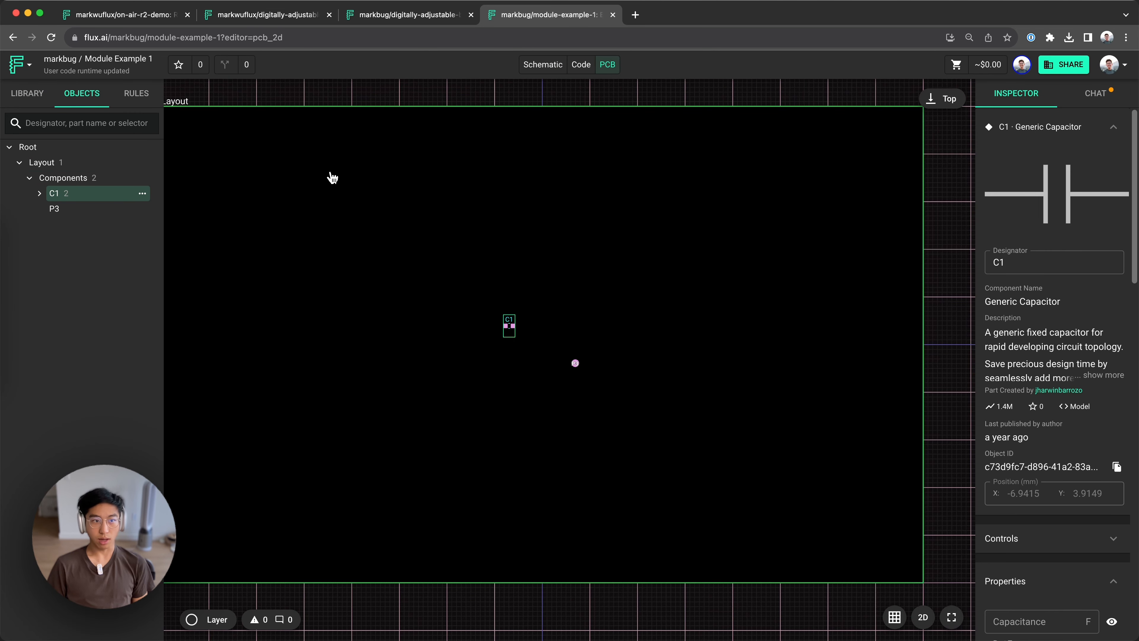
left_click(67, 164)
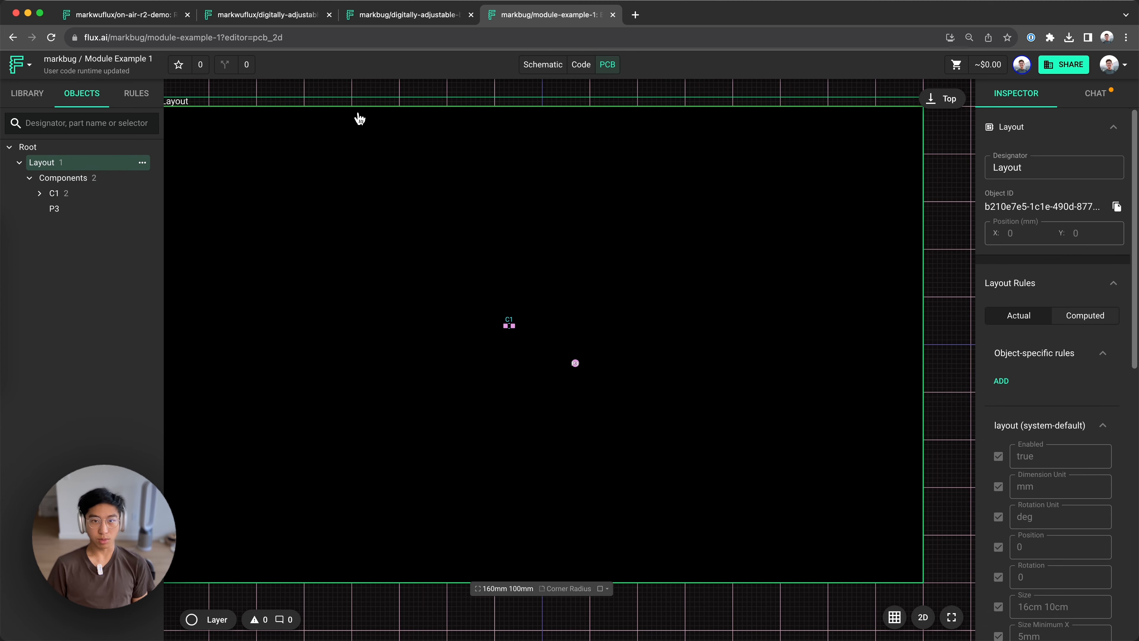
key("super+w")
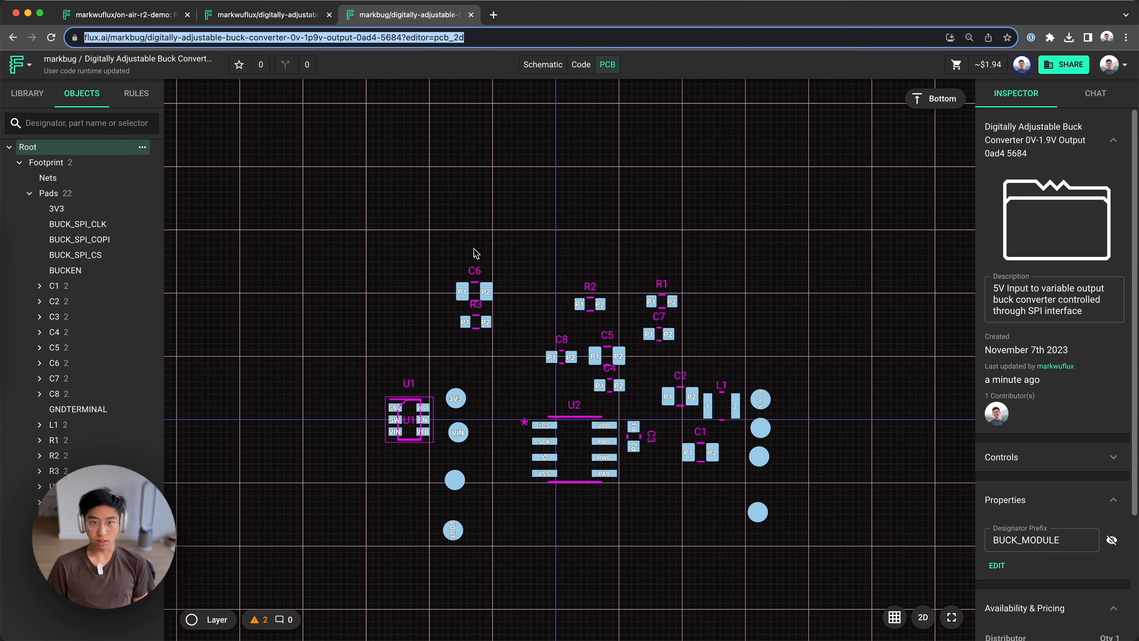
Step: Compare the 0ad4 5684 module's schematic with its PCB and inspect the Footprint object in the object tree
left_click(534, 69)
scroll(248, 368, "up", 5)
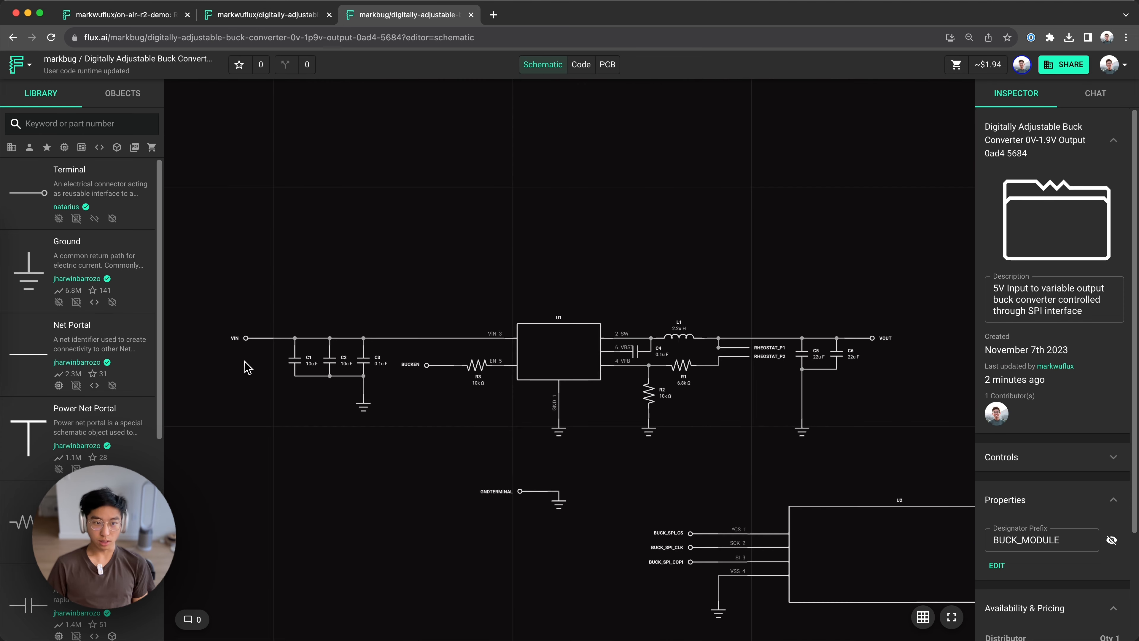
left_click(607, 68)
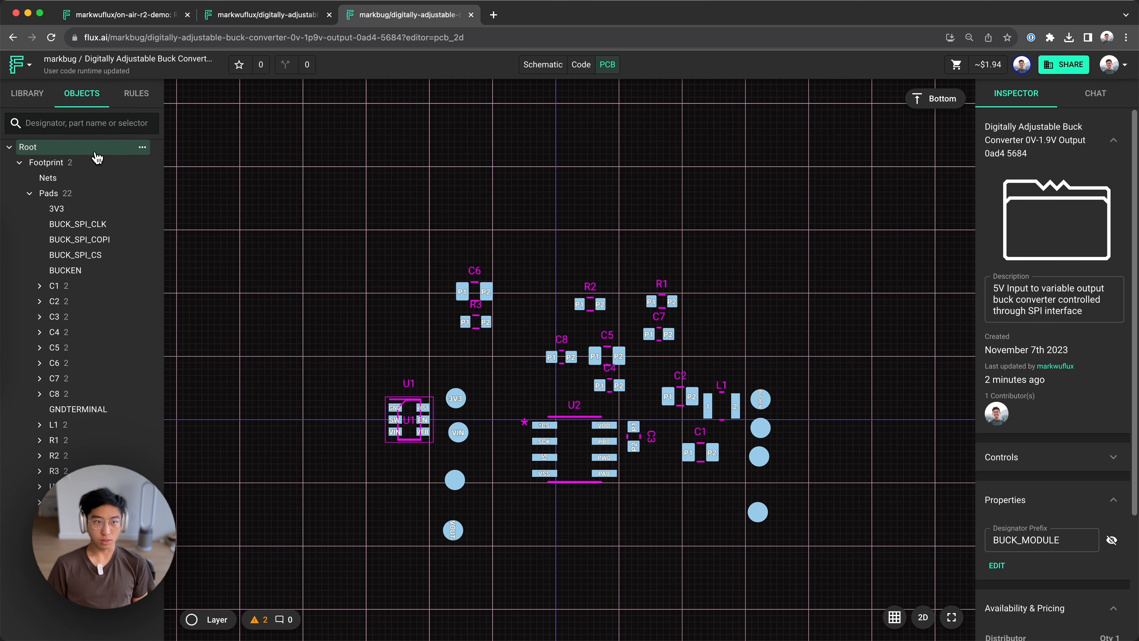
left_click(64, 162)
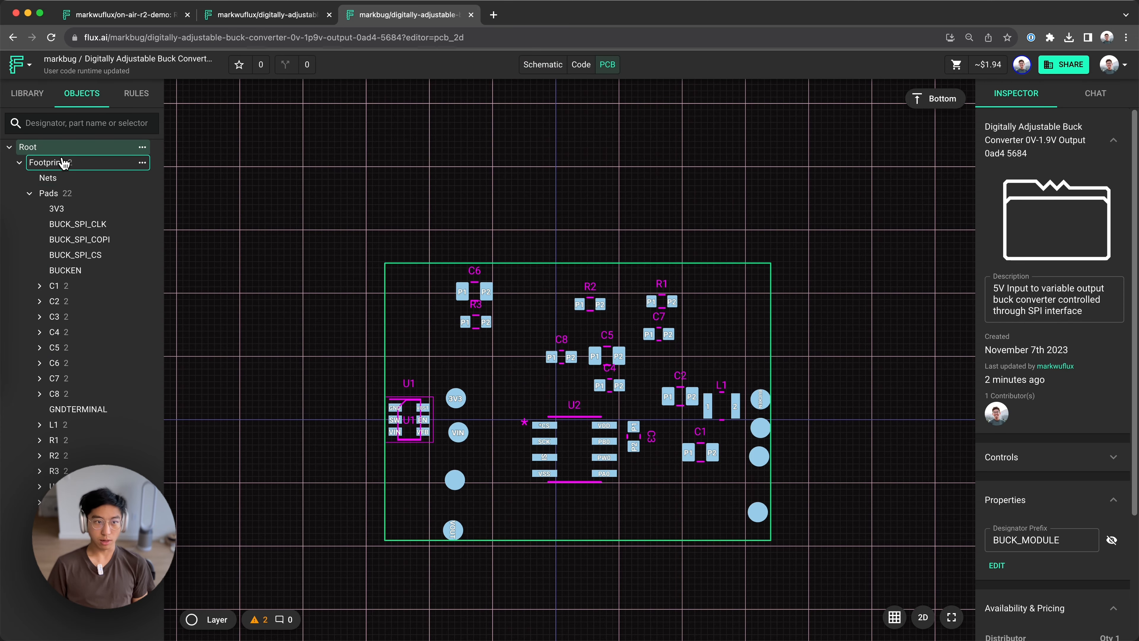
left_click(45, 167)
Step: Cut the entire circuit out of the 0ad4 5684 module's schematic
left_click(543, 64)
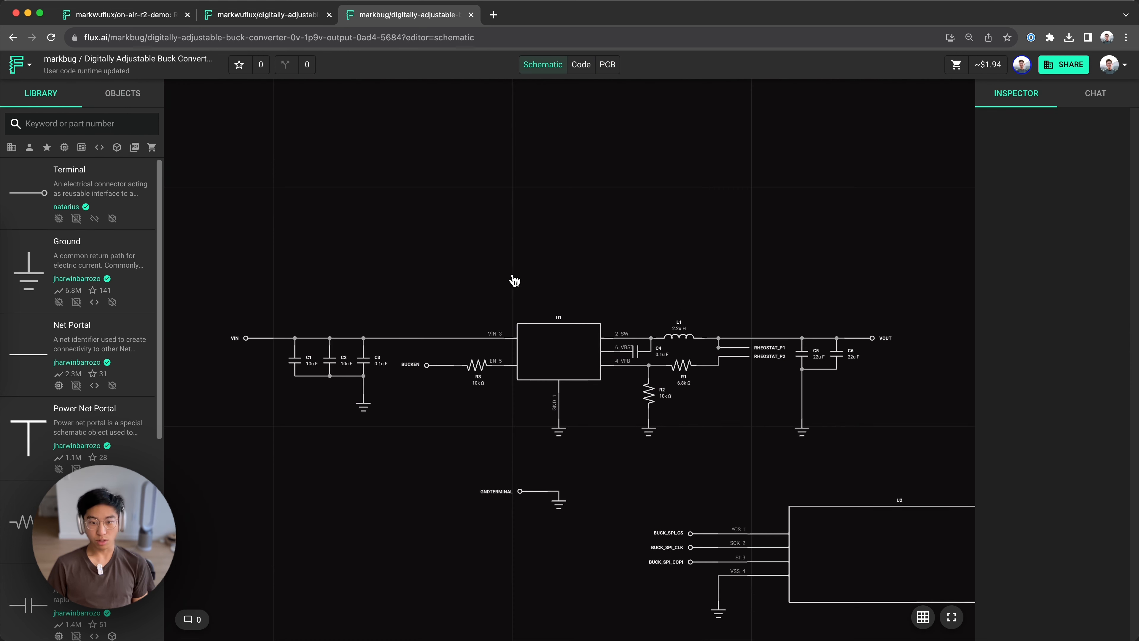
left_click_drag(286, 214, 932, 533)
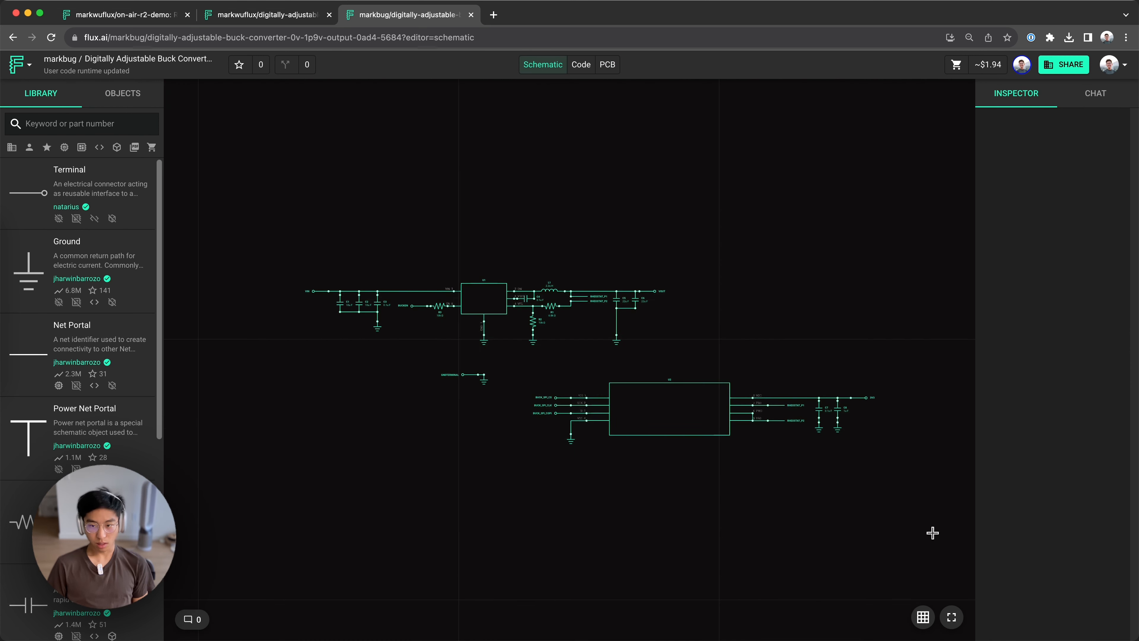
key("Delete")
Step: Delete the Footprint object from the module's PCB and add a Layout object under Root in its place
left_click(608, 64)
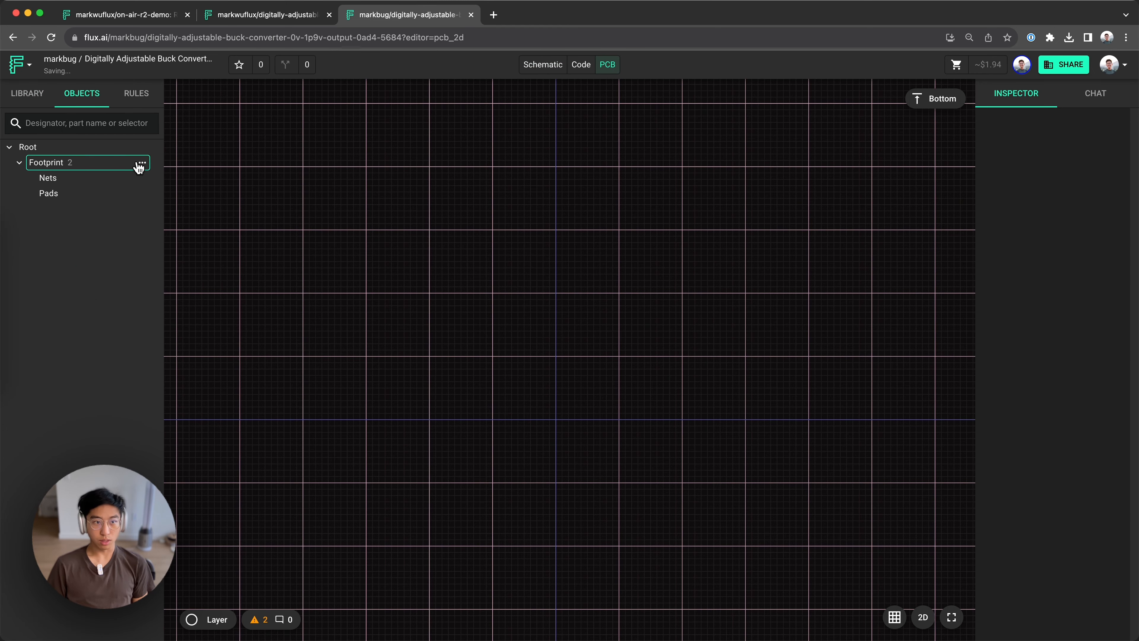
left_click(141, 164)
mouse_move(203, 220)
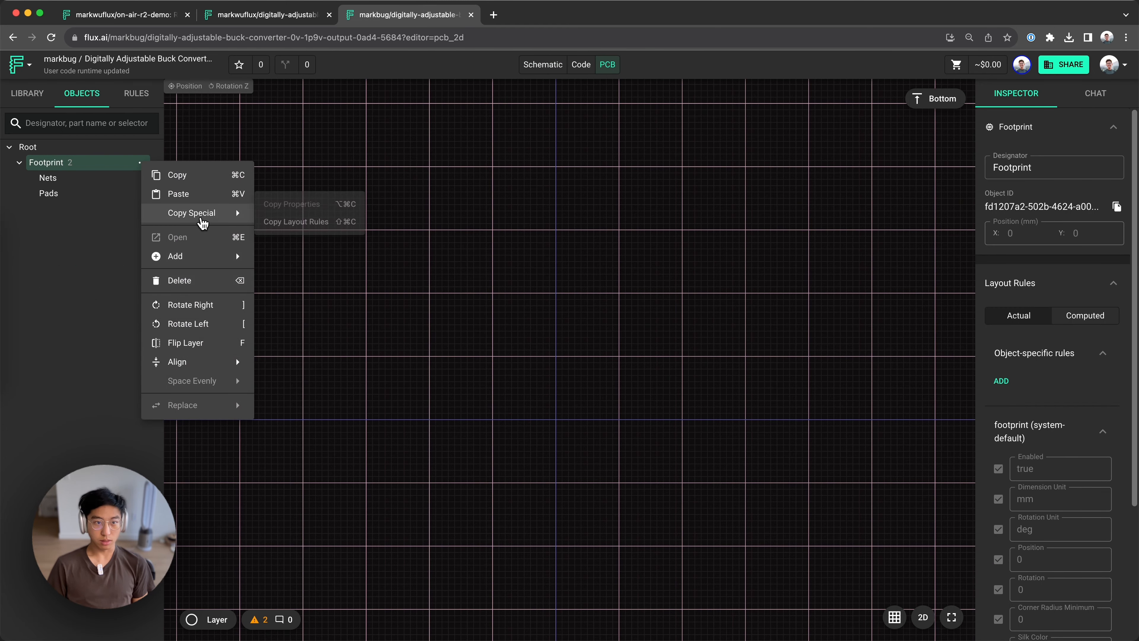
left_click(204, 284)
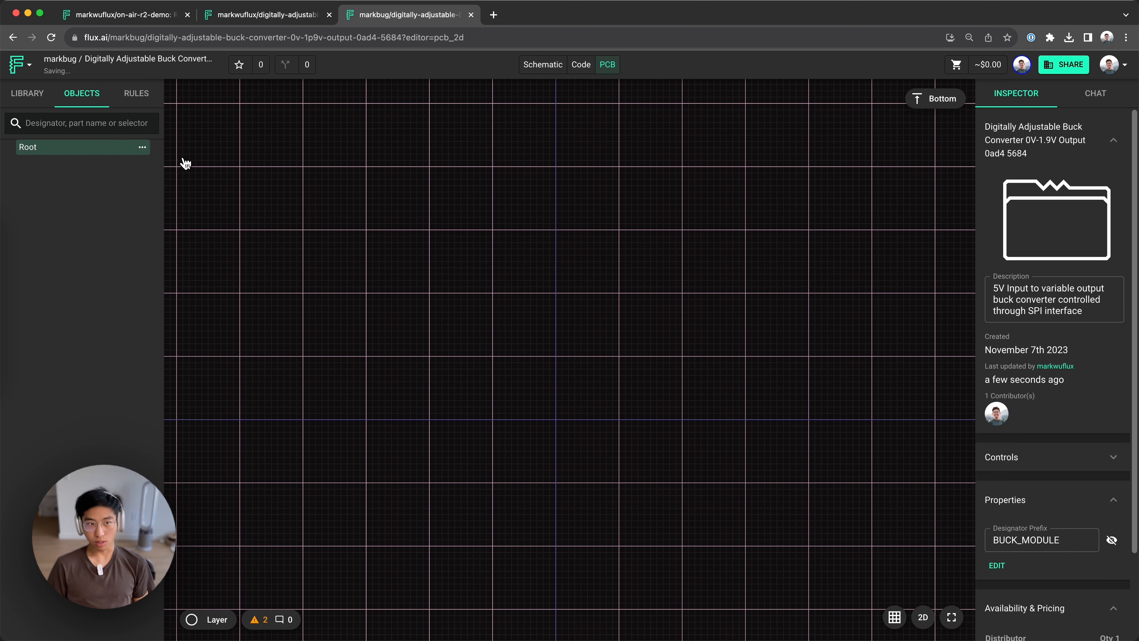
left_click(142, 148)
mouse_move(178, 184)
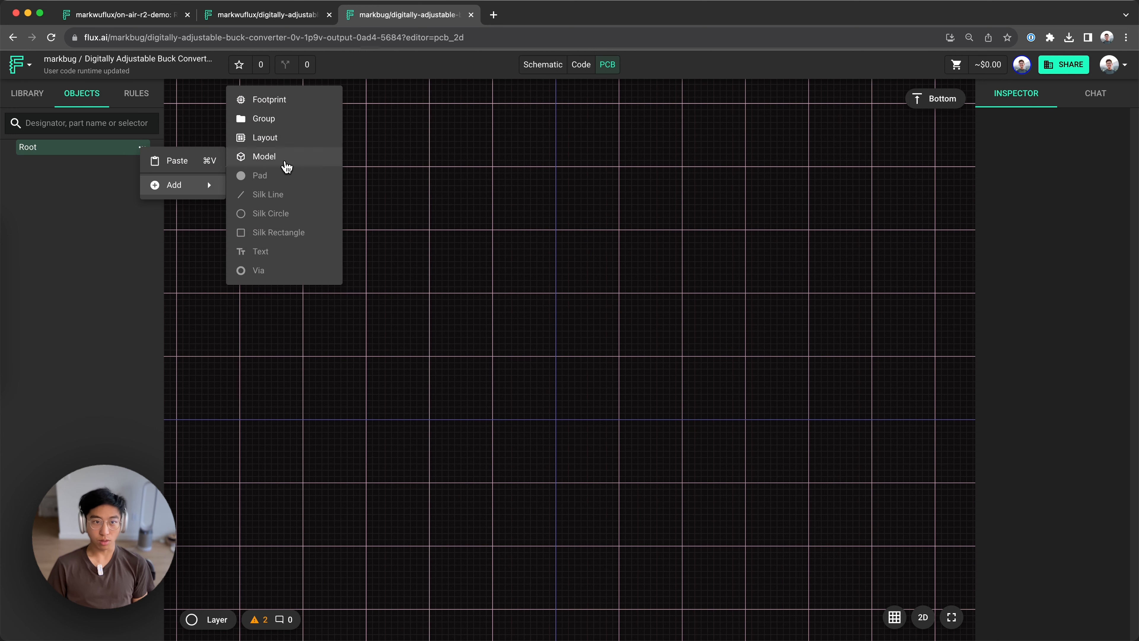
left_click(296, 137)
Step: Put the whole circuit back into the module's schematic and position it on the empty sheet
left_click(542, 64)
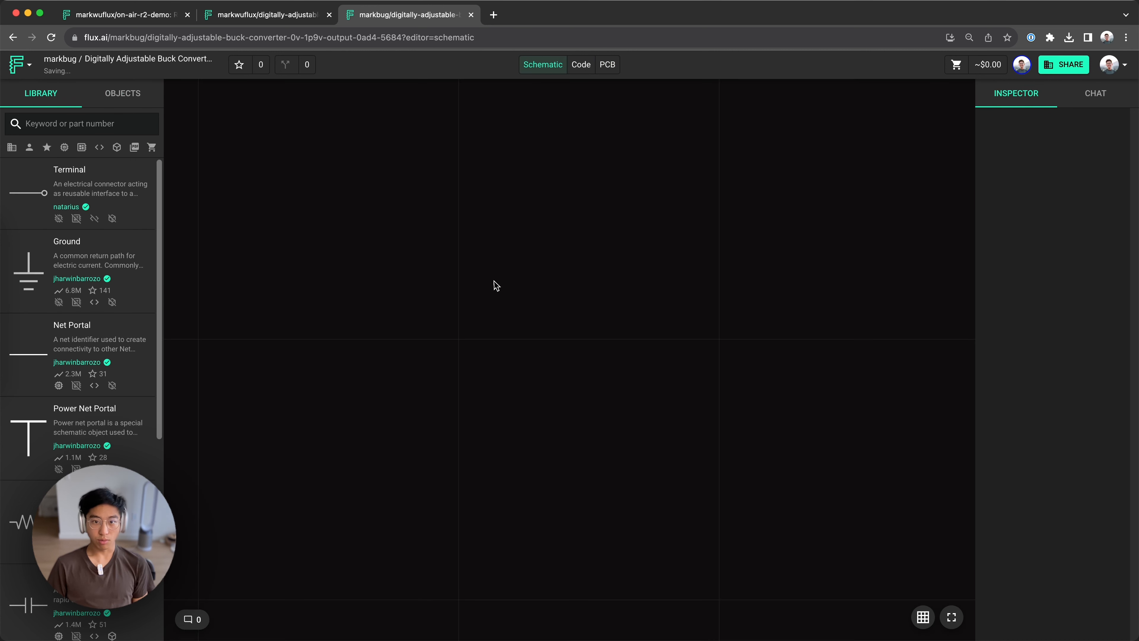
scroll(466, 305, "down", 3)
left_click_drag(290, 287, 627, 465)
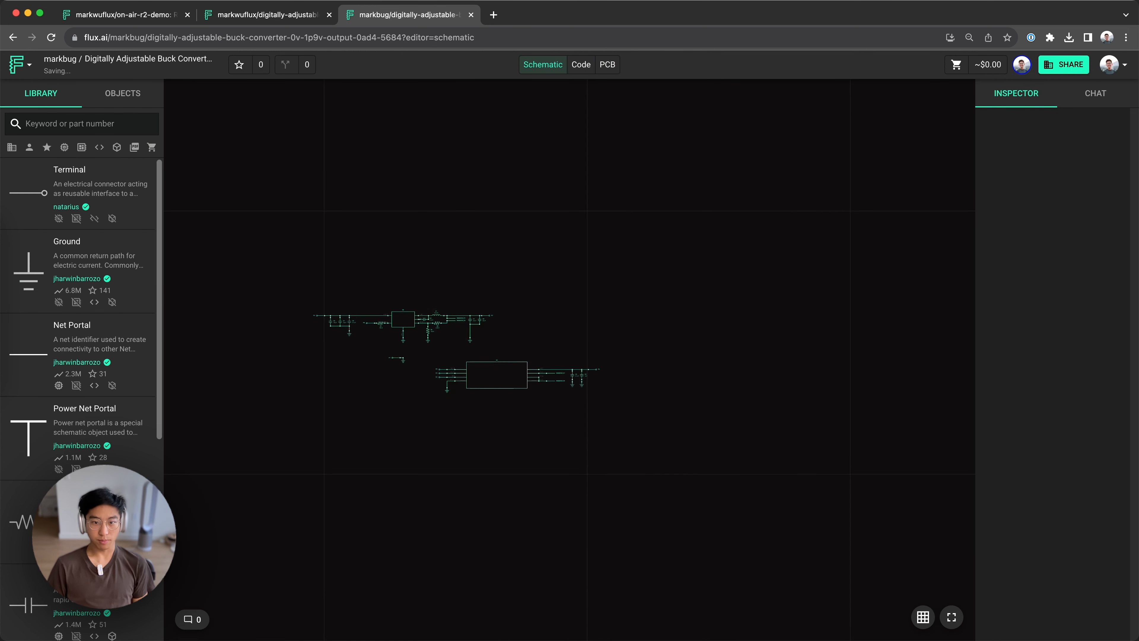
left_click_drag(491, 379, 540, 397)
Step: Examine the circuit's components in the new layout from the top side and close the 0ad4 5684 project
left_click(607, 64)
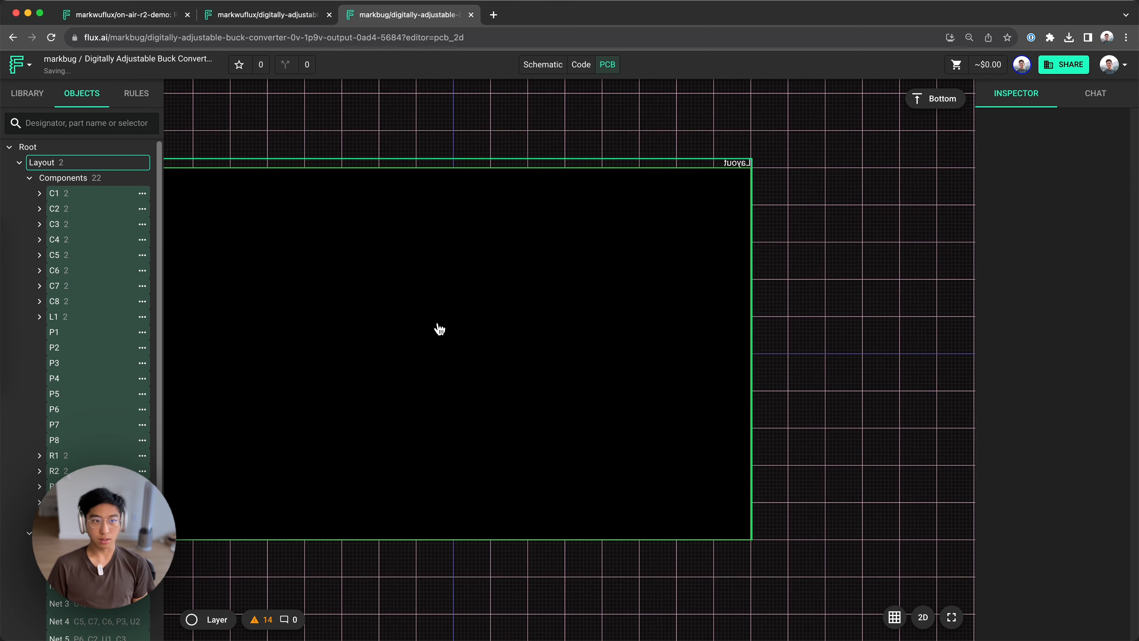
left_click(924, 101)
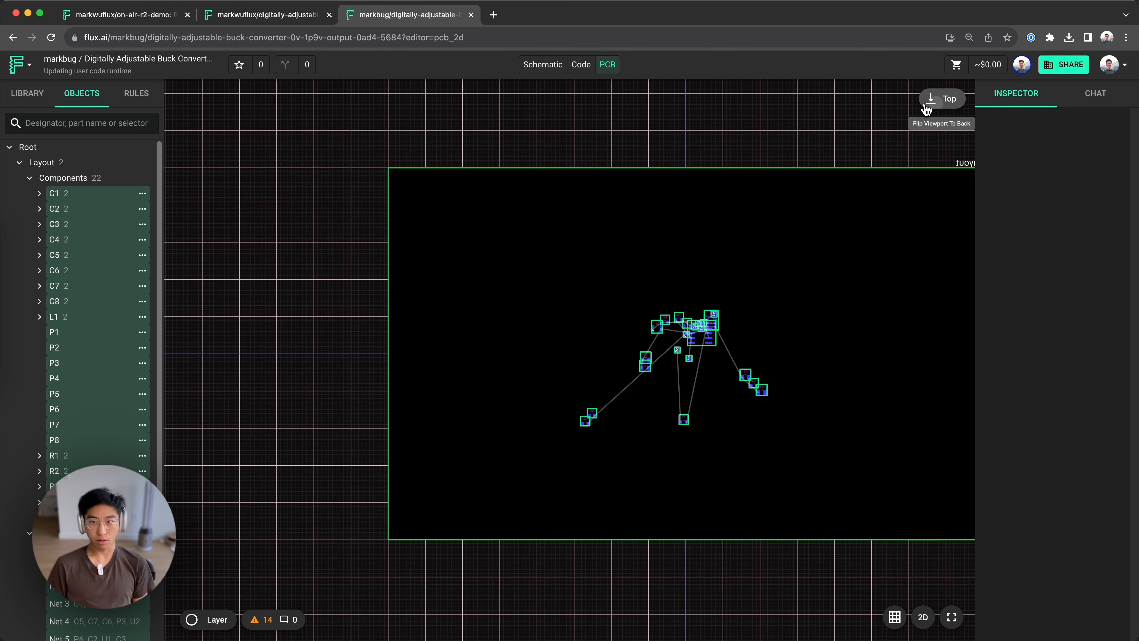
left_click_drag(577, 274, 843, 498)
key("super+w")
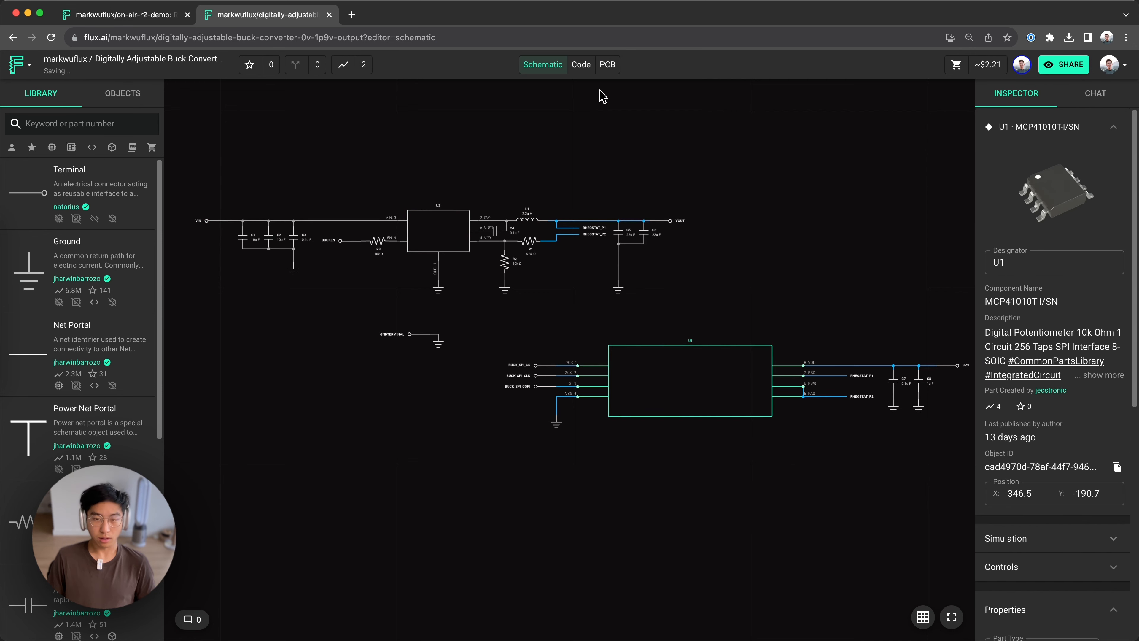
Step: In the original buck converter module's PCB, nudge U1 and move the upright capacitor beside it out to open space
left_click(609, 66)
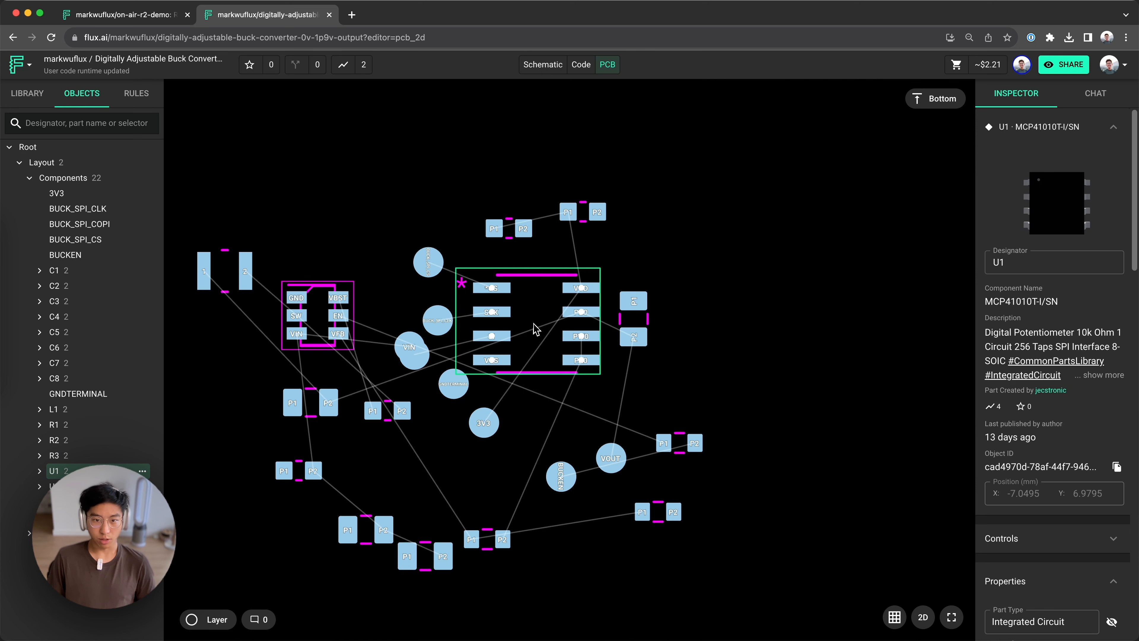
left_click_drag(535, 329, 538, 331)
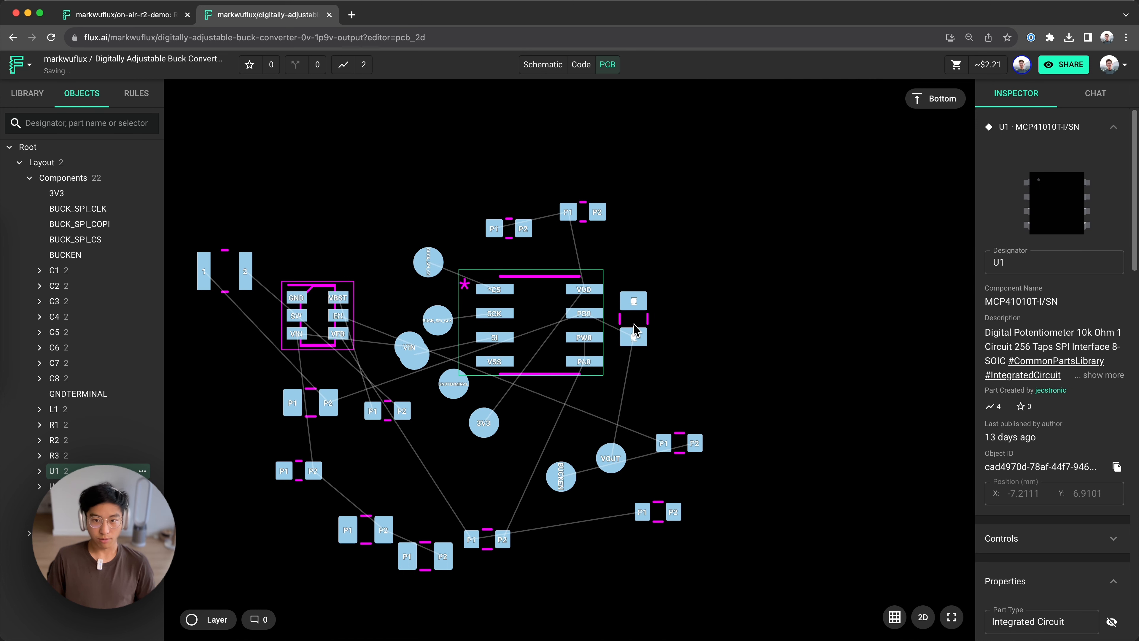
scroll(634, 331, "up", 3)
scroll(634, 331, "down", 3)
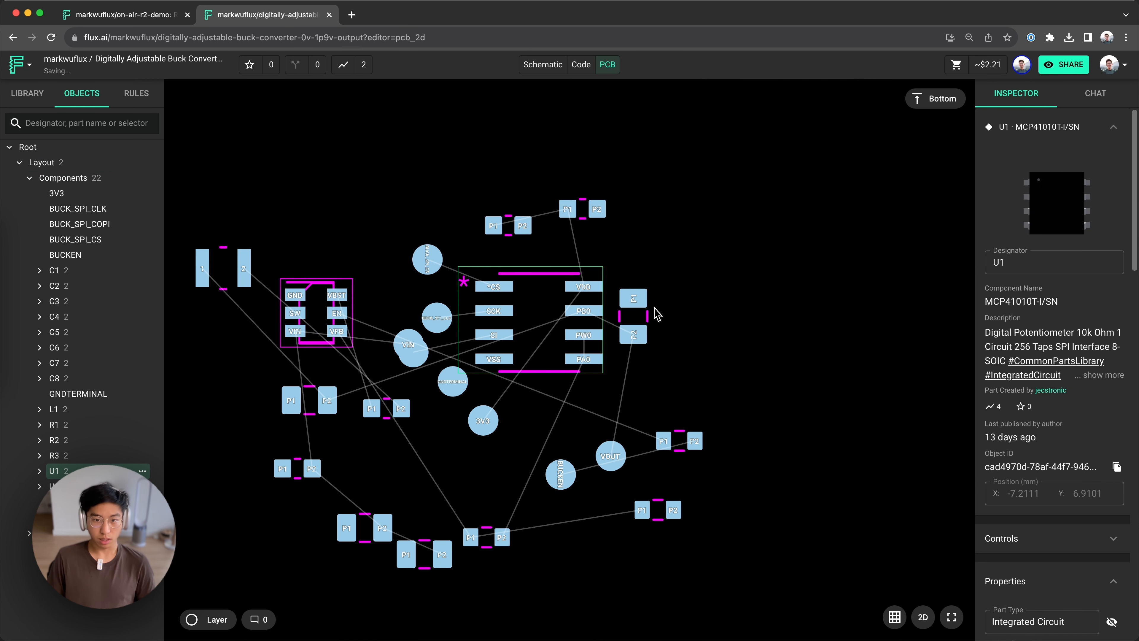
left_click_drag(632, 300, 739, 356)
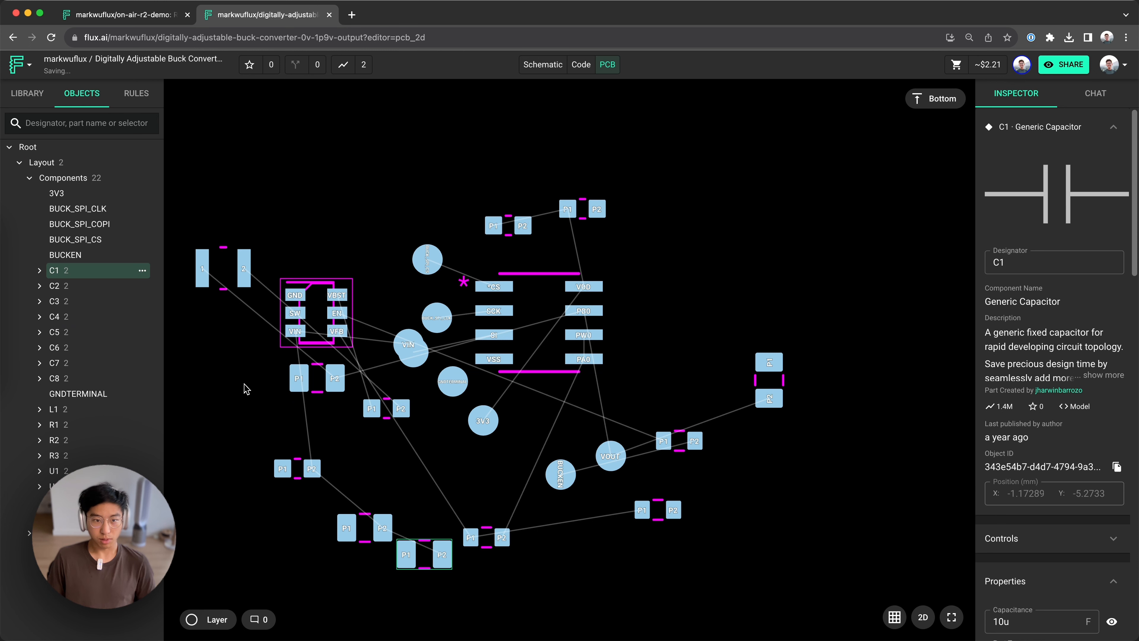
left_click(245, 390)
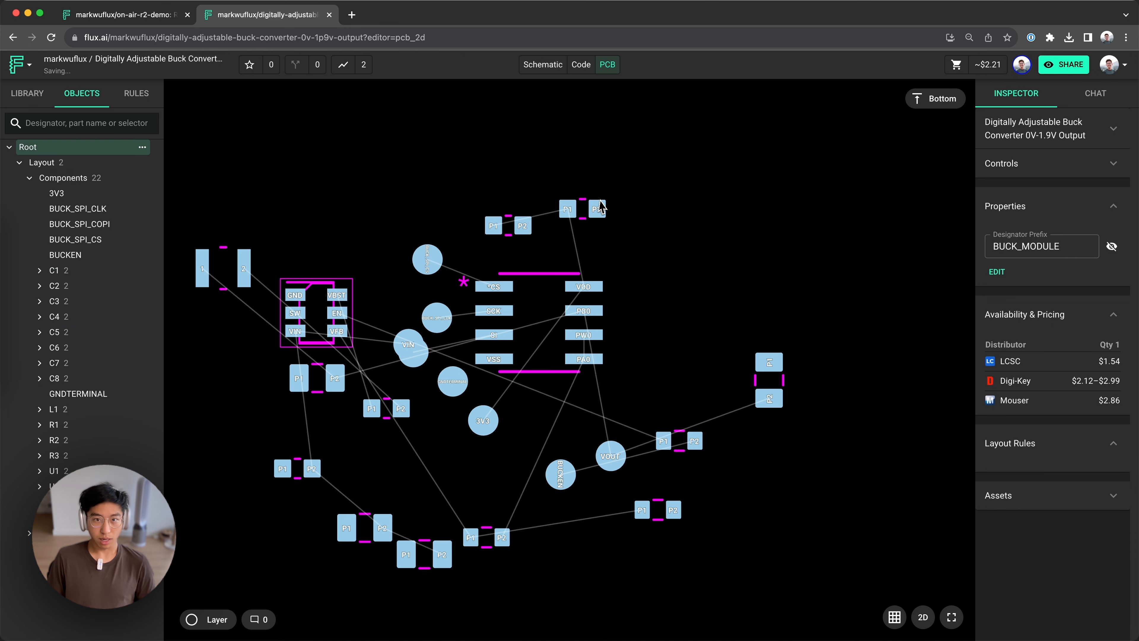
Step: Check the schematic, then place capacitors C1 and C2 side by side next to U1's VDD-side pads and rotate both upright
left_click(542, 67)
left_click(606, 66)
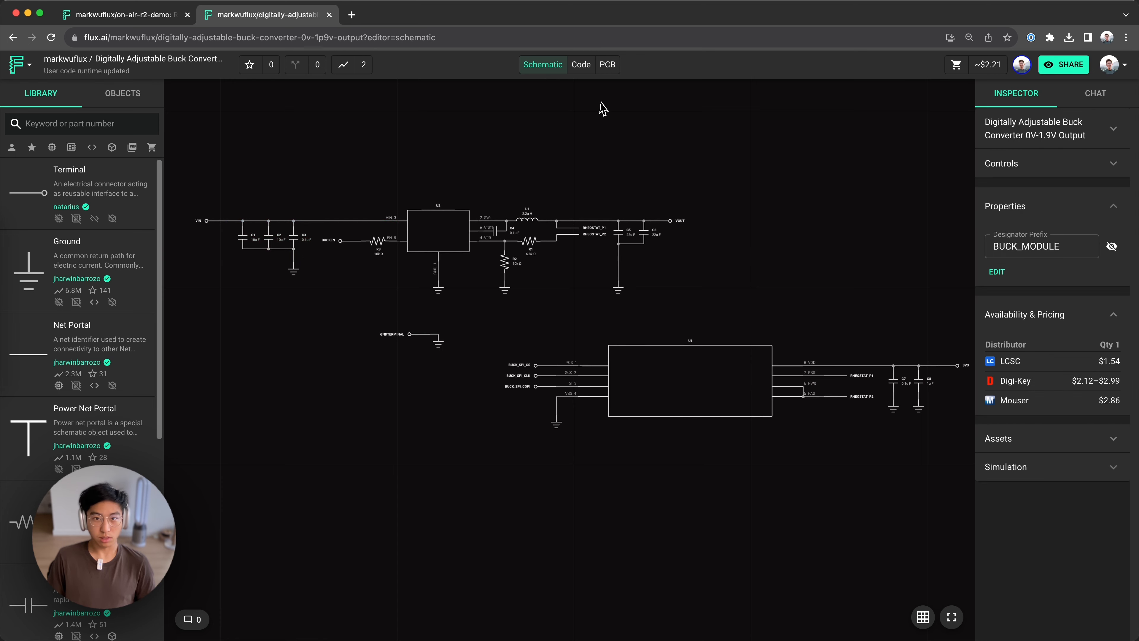
left_click(618, 71)
scroll(607, 282, "down", 1)
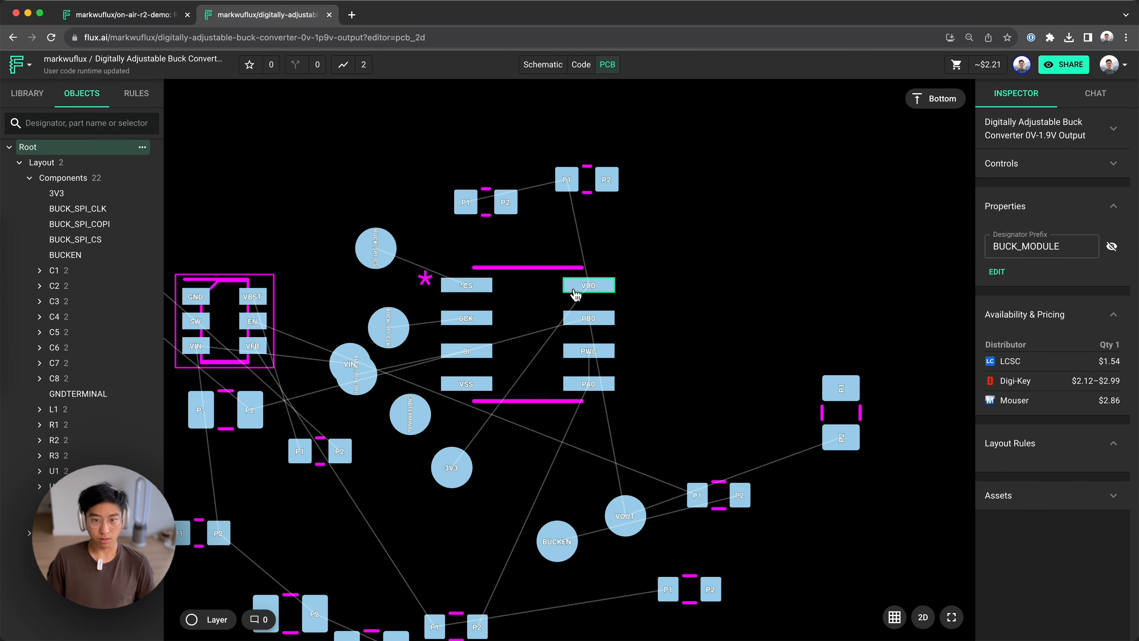
left_click(86, 272)
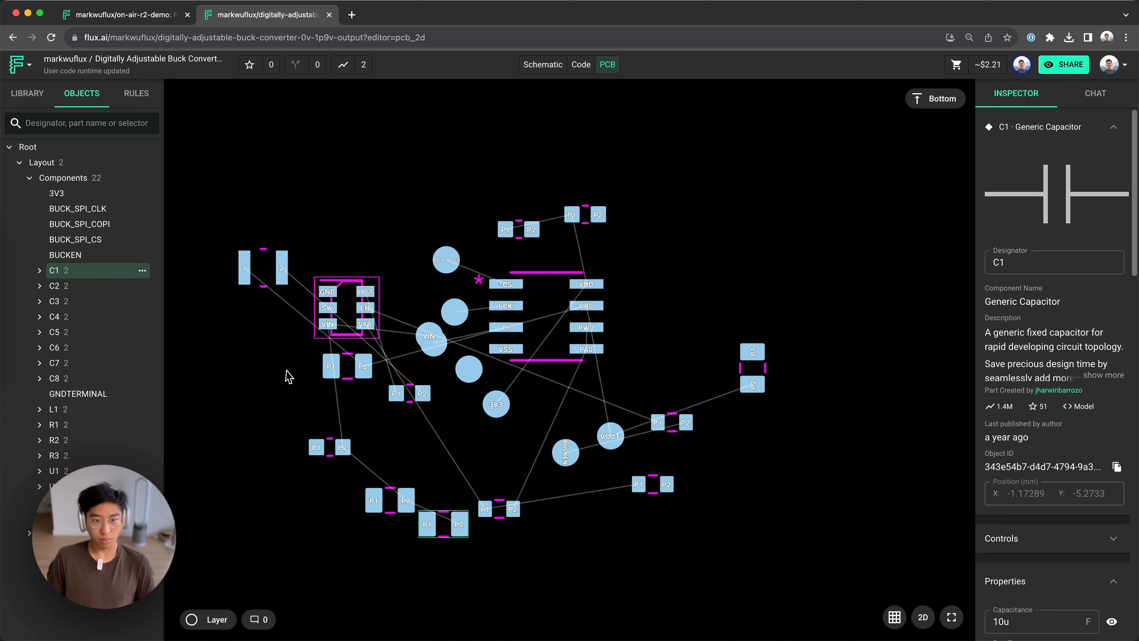
left_click_drag(448, 525, 631, 304)
key("r")
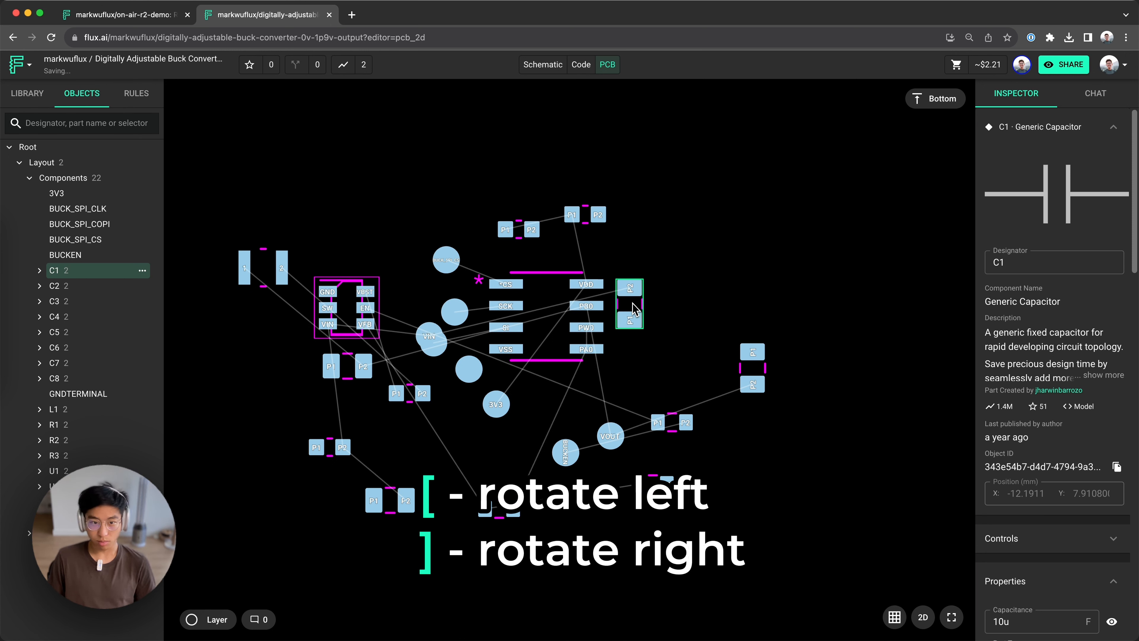
left_click_drag(376, 507, 659, 307)
key("bracketleft")
Step: Place capacitor C3 upright between U1's VDD-side pads and capacitor C1
left_click(86, 301)
left_click_drag(340, 444, 584, 331)
left_click_drag(585, 331, 700, 297)
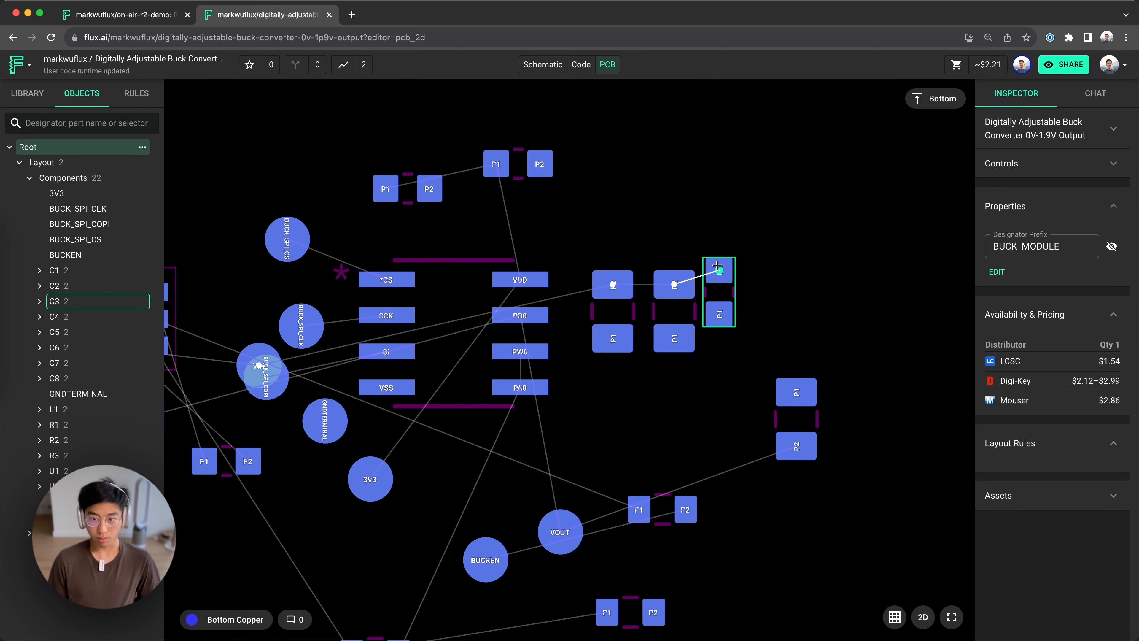
left_click(719, 270)
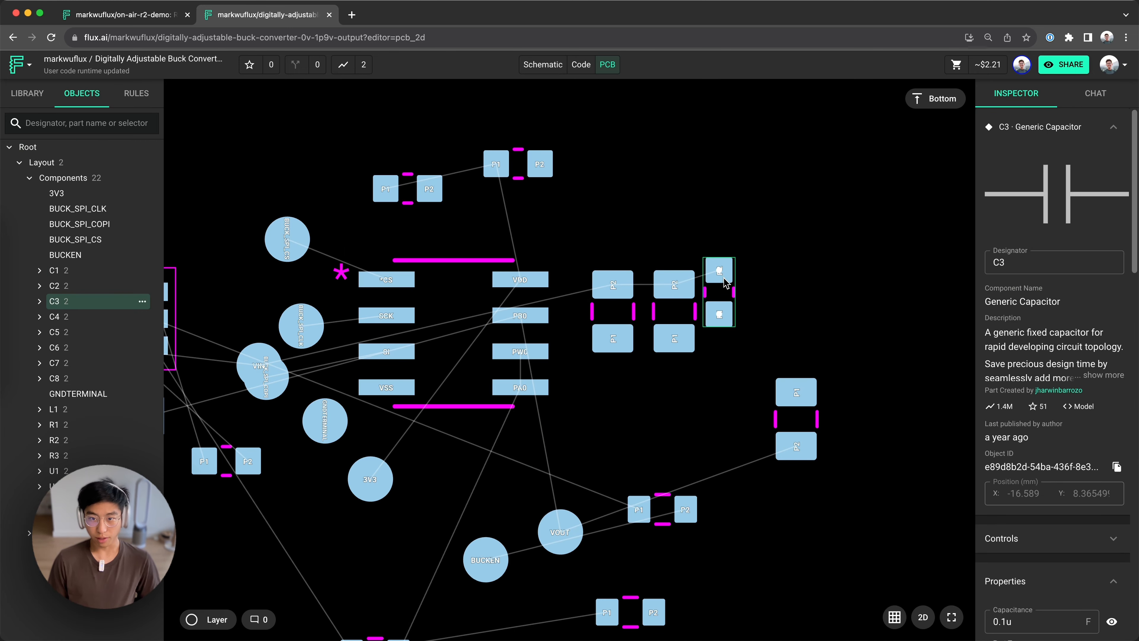
left_click_drag(723, 282, 580, 300)
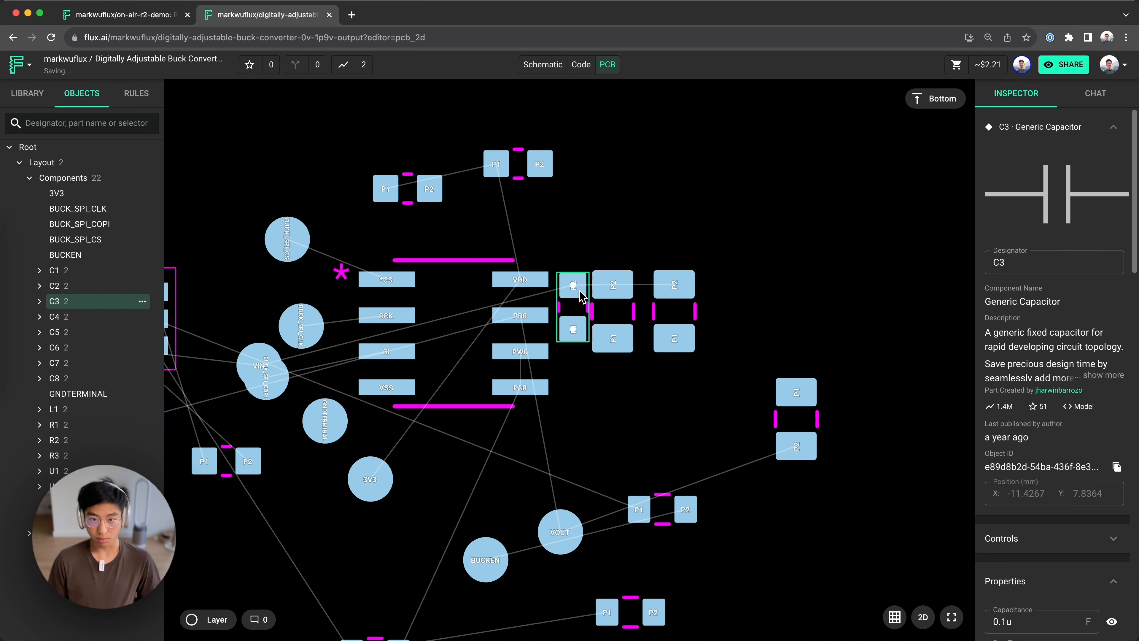
Step: Move capacitor C2 closer to C1, then select C1, C2 and C3 and nudge them together towards U1
scroll(582, 297, "up", 2)
left_click(598, 245)
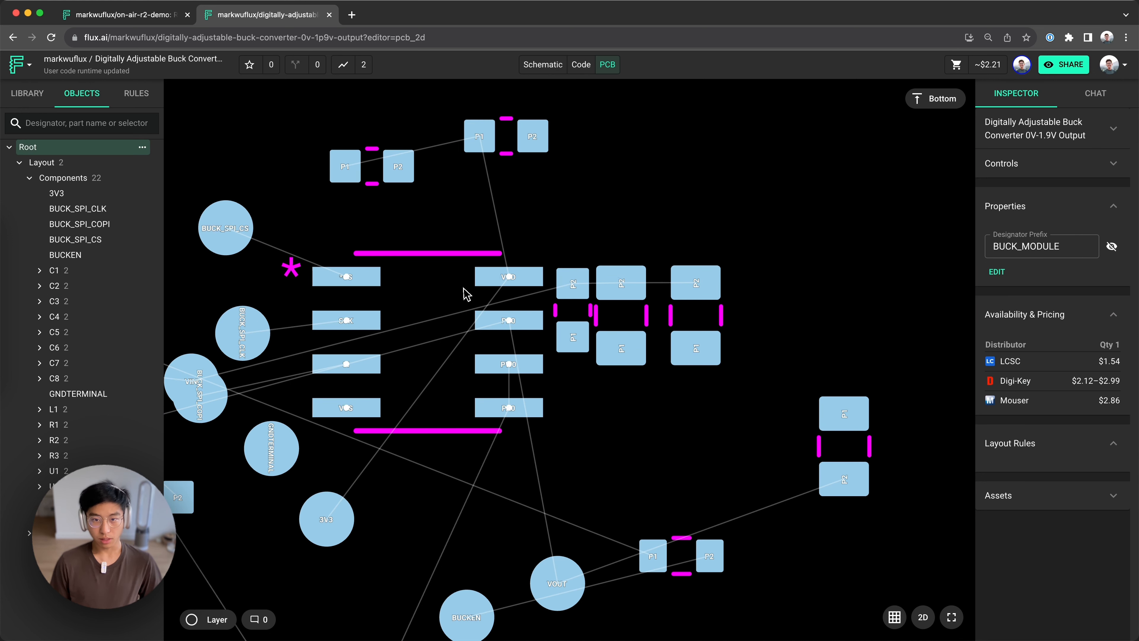
left_click(630, 297)
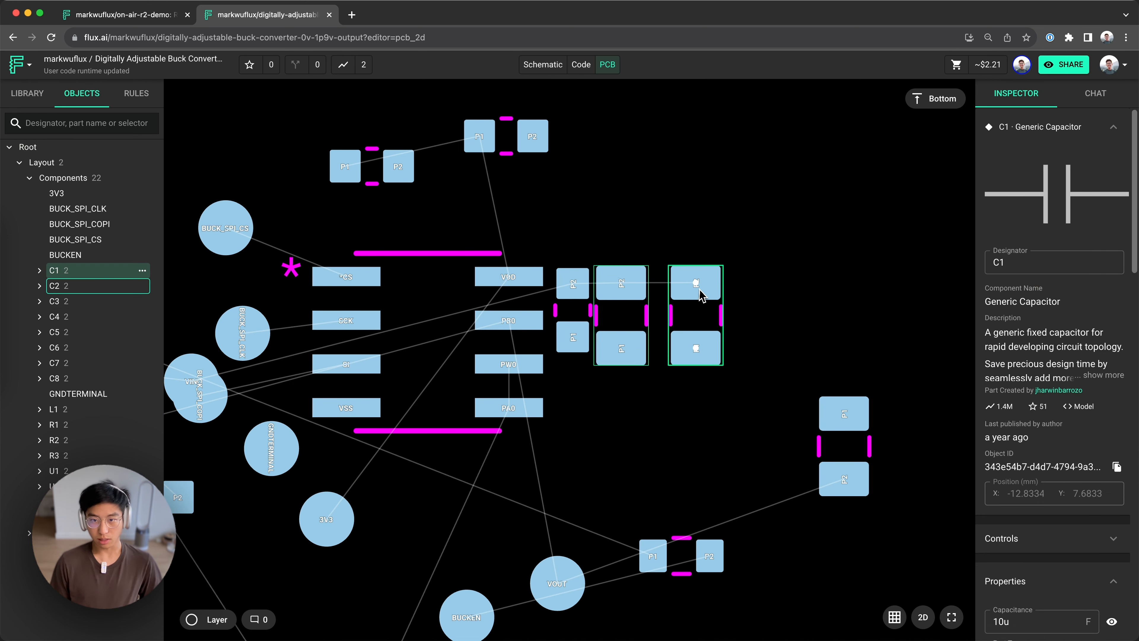
left_click(680, 301)
left_click(571, 299)
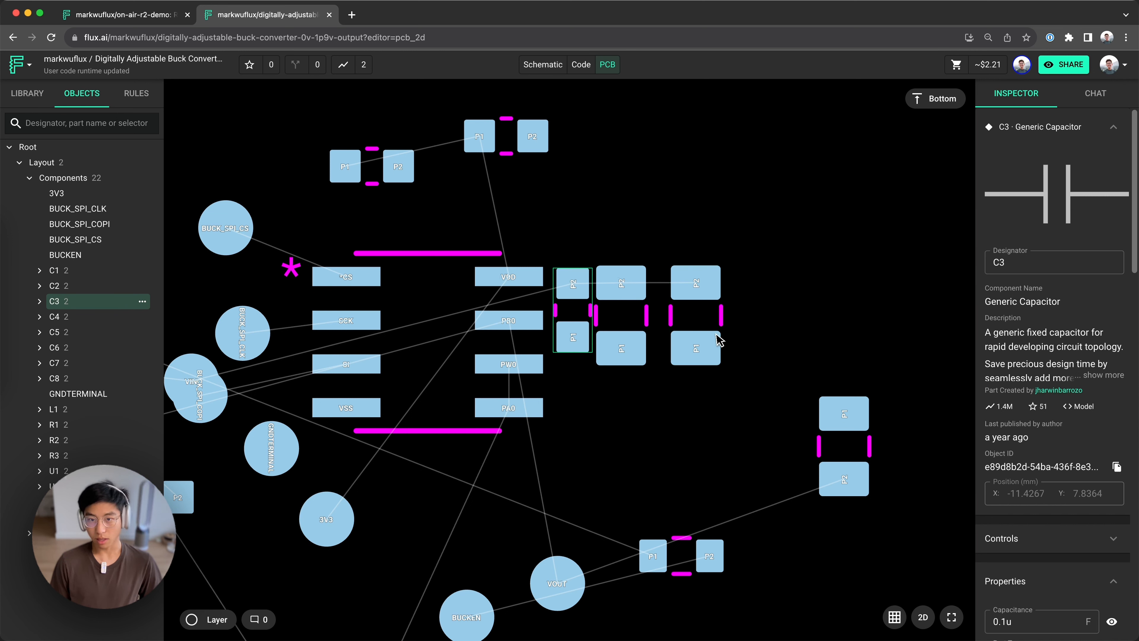
left_click(625, 299)
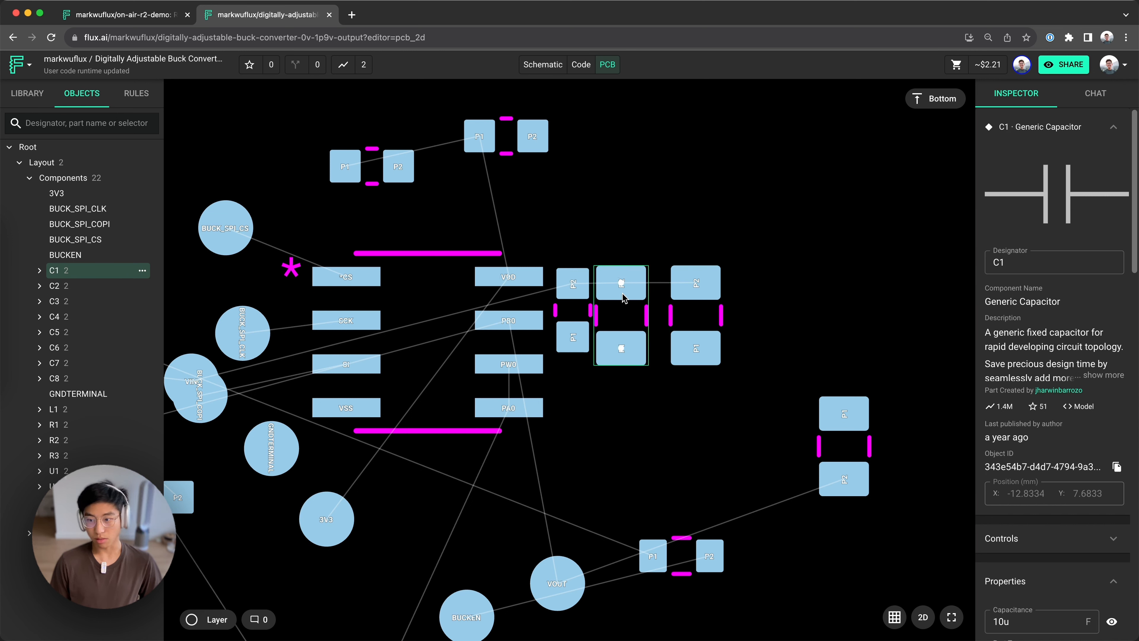
left_click(683, 301)
left_click_drag(690, 300, 676, 298)
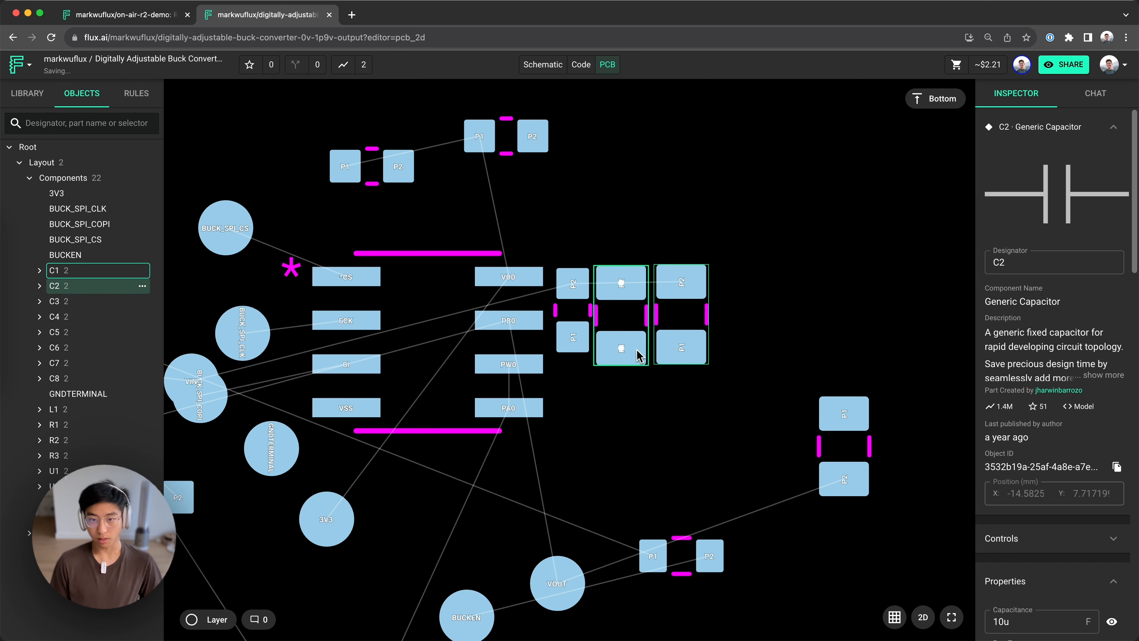
left_click_drag(724, 387, 572, 295)
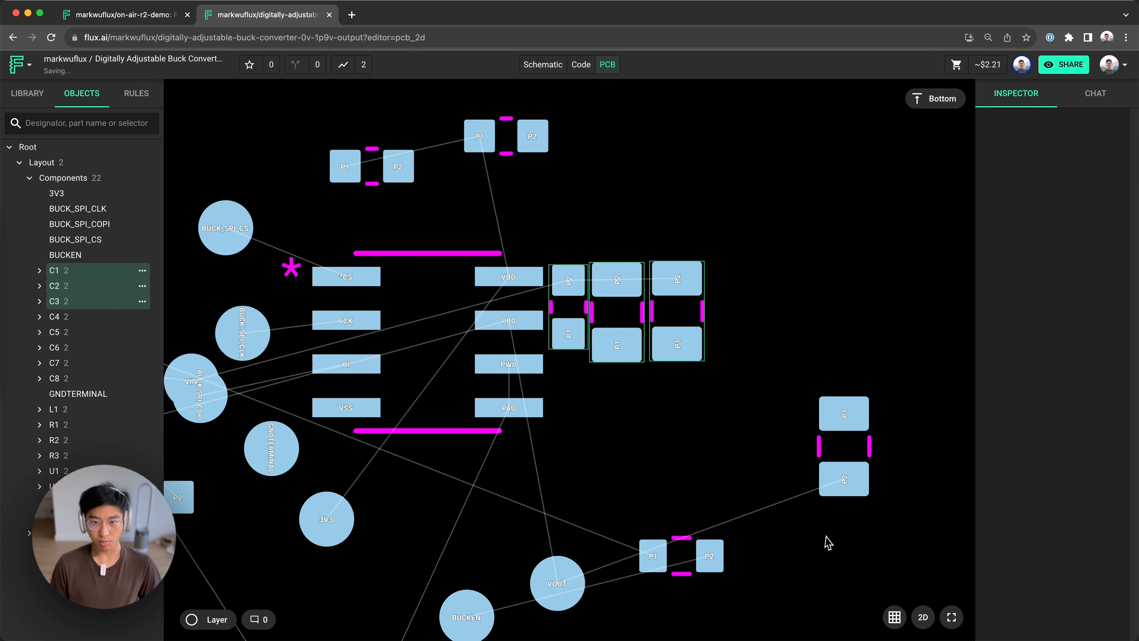
Step: Inspect the component placement in the 3D view and return to the 2D layout
left_click(920, 619)
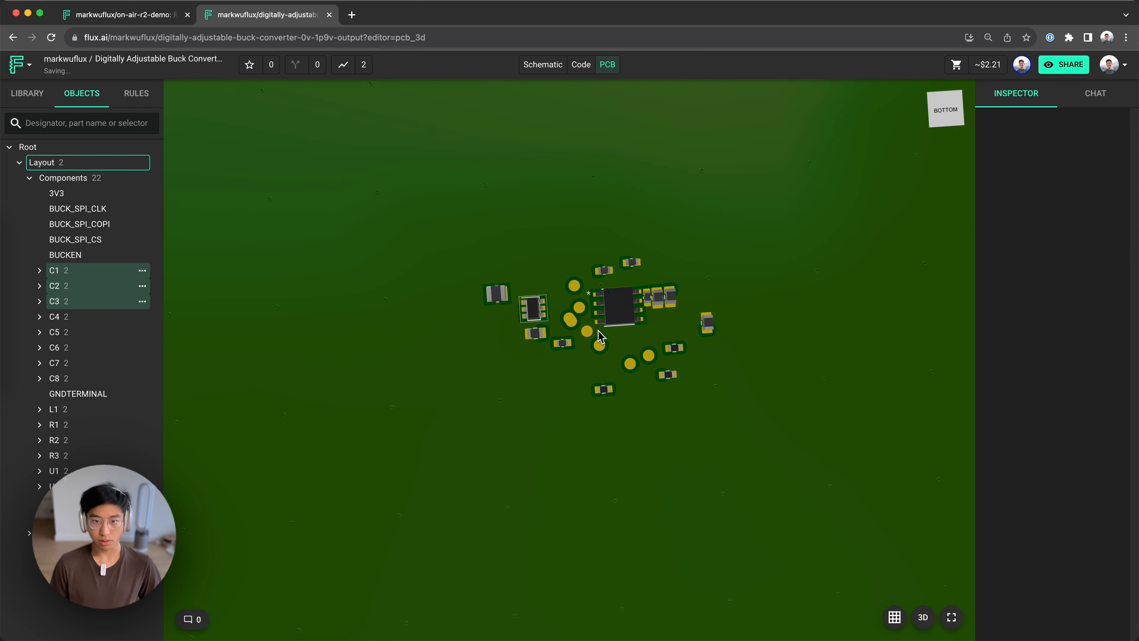
scroll(602, 337, "up", 3)
left_click(766, 285)
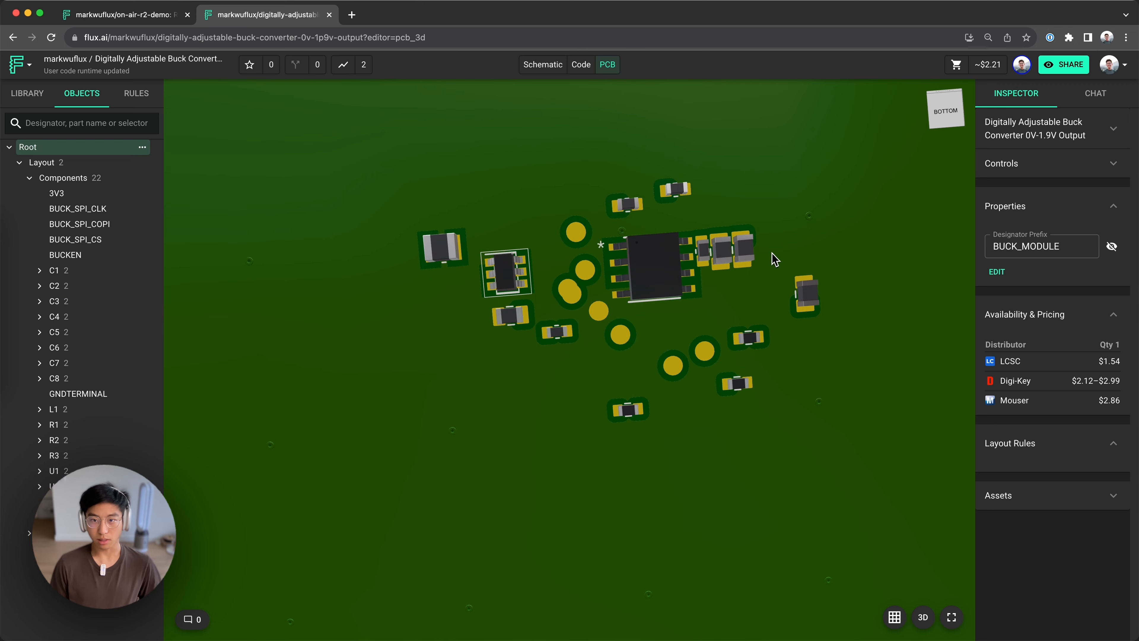
scroll(776, 293, "up", 5)
key("2")
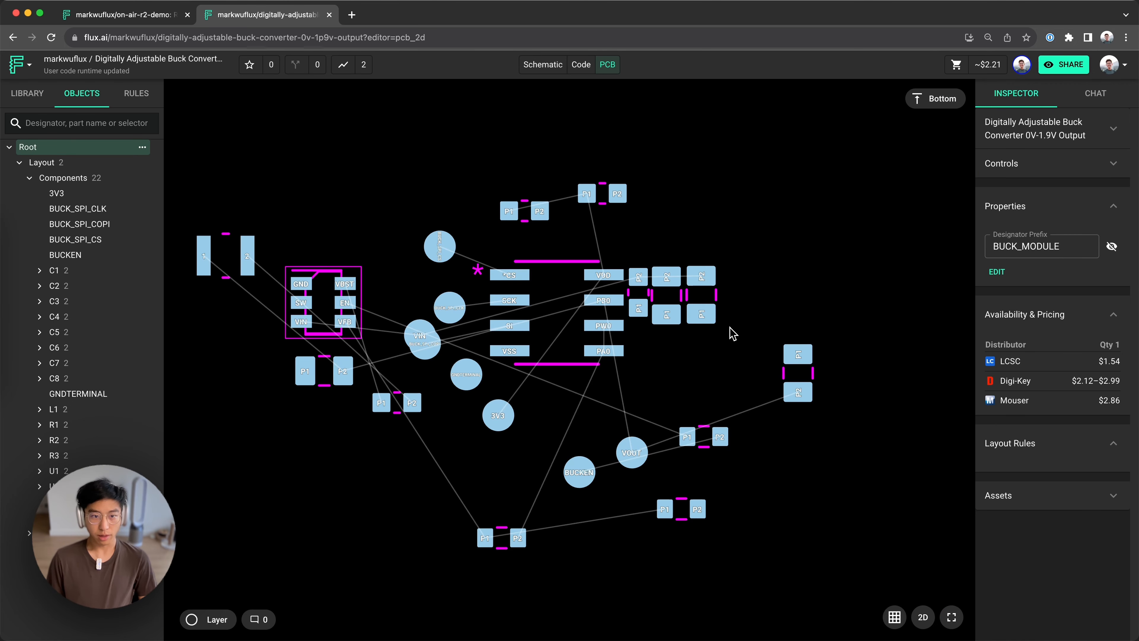
Step: Space capacitors C1, C2 and C3 evenly horizontally, then rotate the group into a stack beside U1's VDD pad
left_click_drag(741, 337, 630, 262)
scroll(635, 270, "up", 3)
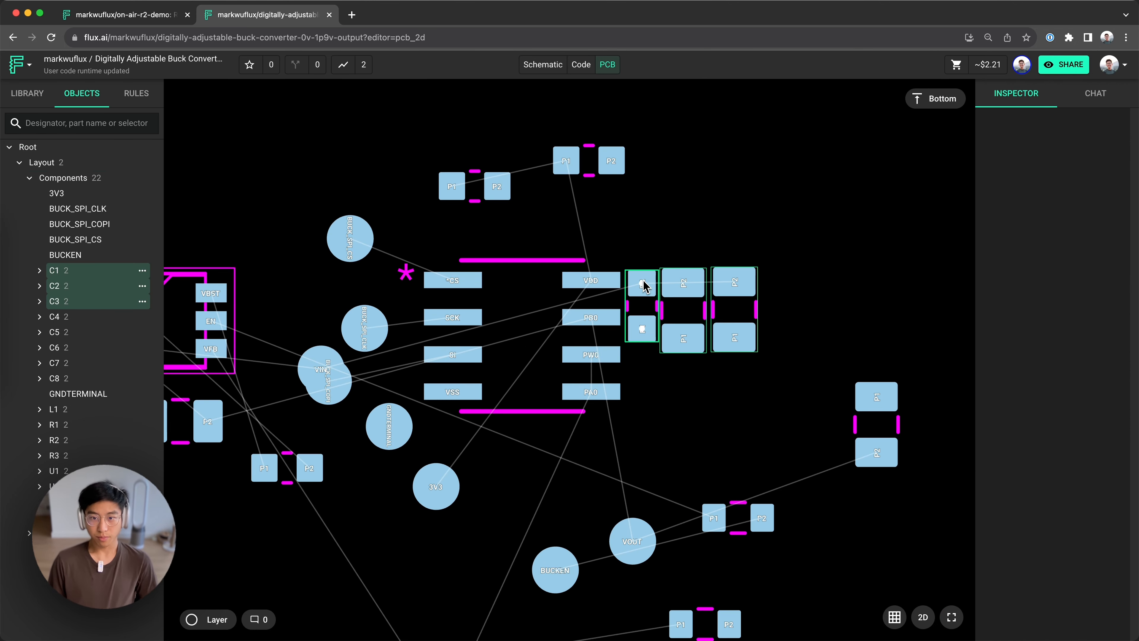
right_click(699, 297)
left_click(898, 523)
right_click(738, 292)
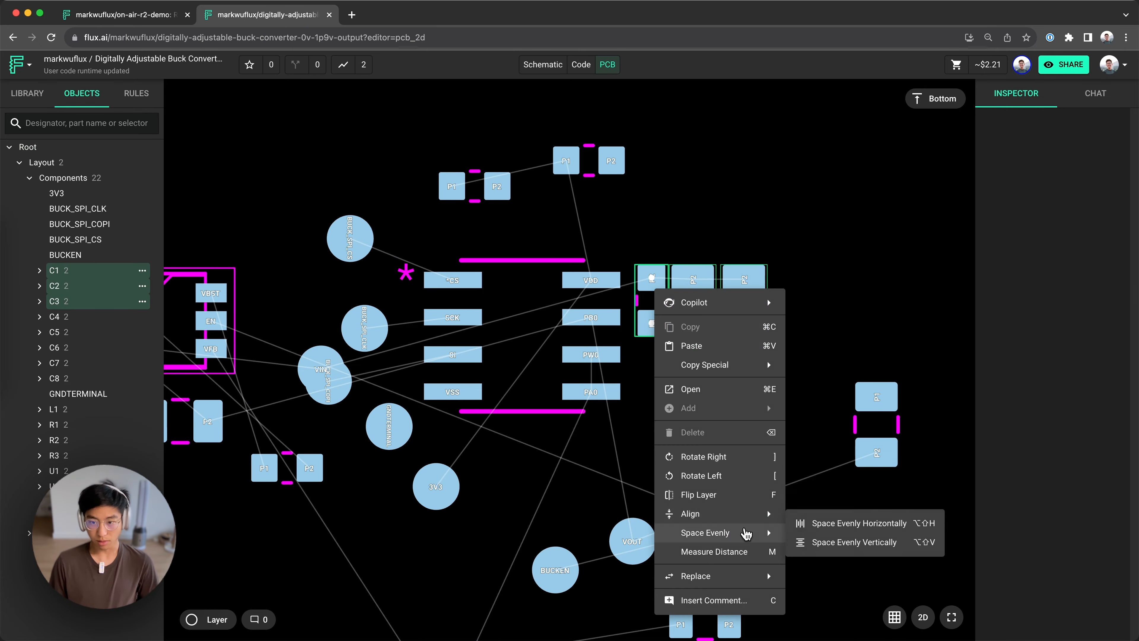
left_click(924, 523)
left_click_drag(651, 323, 651, 220)
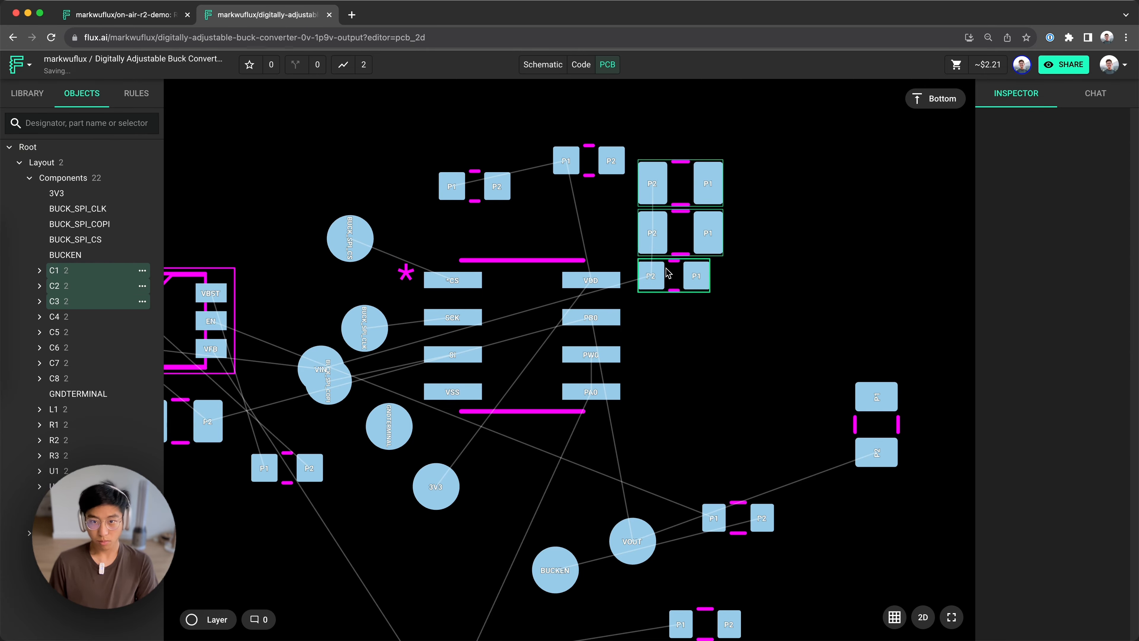
Step: Check C7 in the schematic, then clear U1 away and bring U2 next to the C1, C2 and C3 stack
scroll(618, 218, "up", 3)
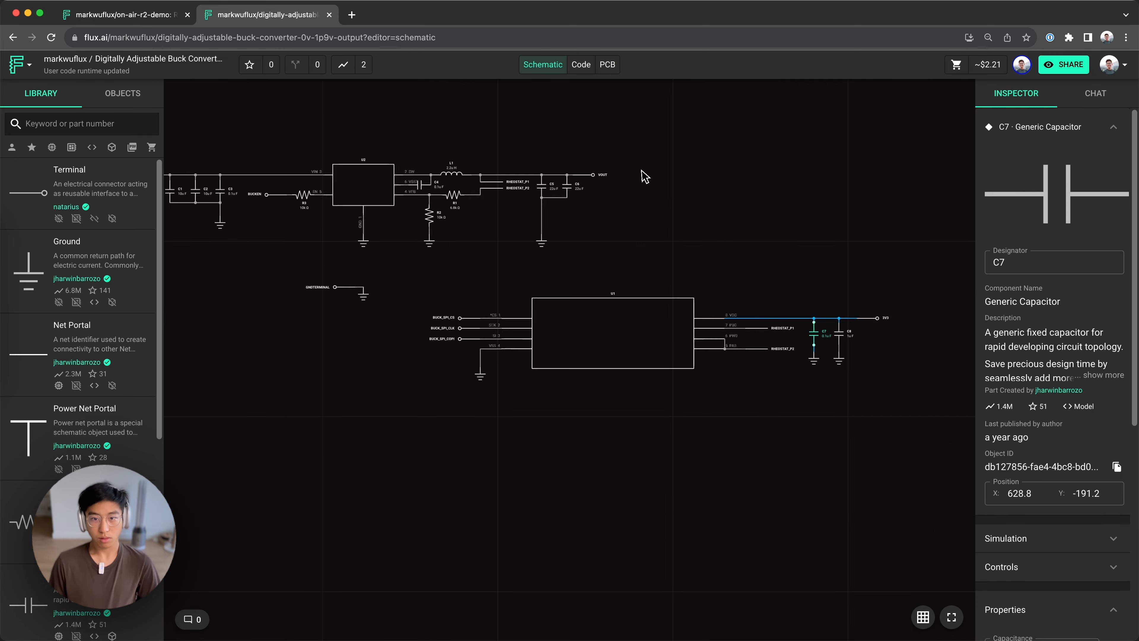
left_click(607, 64)
left_click(380, 303)
scroll(556, 300, "up", 5)
left_click_drag(380, 303, 585, 324)
scroll(614, 252, "down", 5)
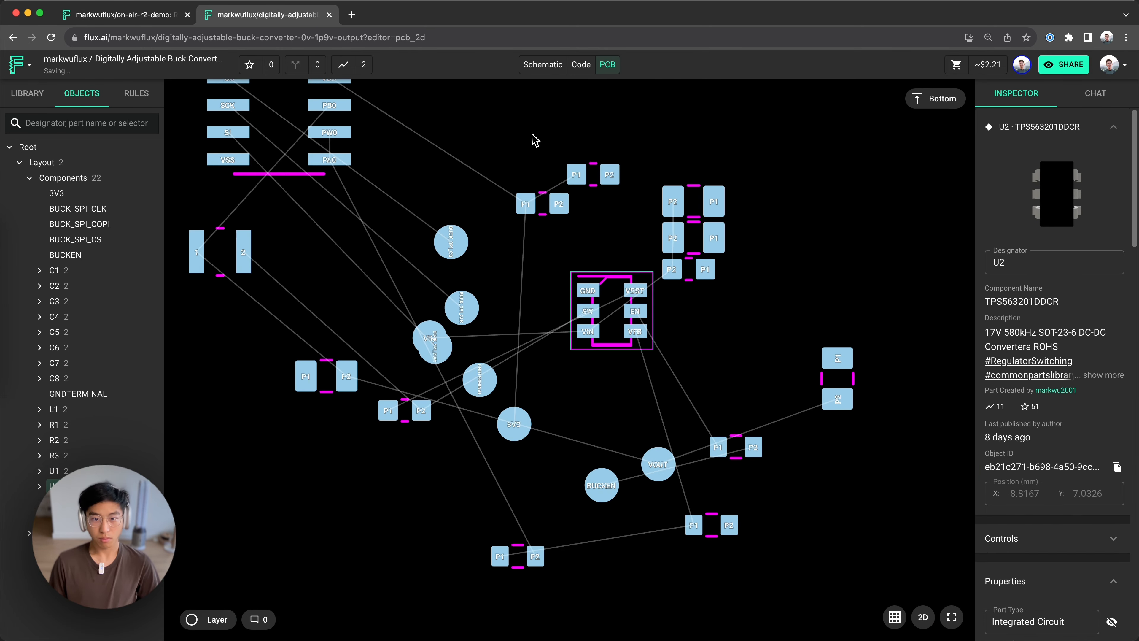
Step: Move C7 and C8 beside U1's VDD pad, then rotate C1, C2 and C3 upright and place them below U2's VIN pad
left_click_drag(531, 140, 614, 218)
left_click_drag(599, 191, 449, 106)
left_click_drag(639, 156, 602, 364)
key("r")
scroll(653, 328, "up", 5)
left_click_drag(624, 418, 466, 341)
left_click_drag(462, 357, 407, 345)
left_click_drag(376, 353, 290, 350)
left_click(714, 399)
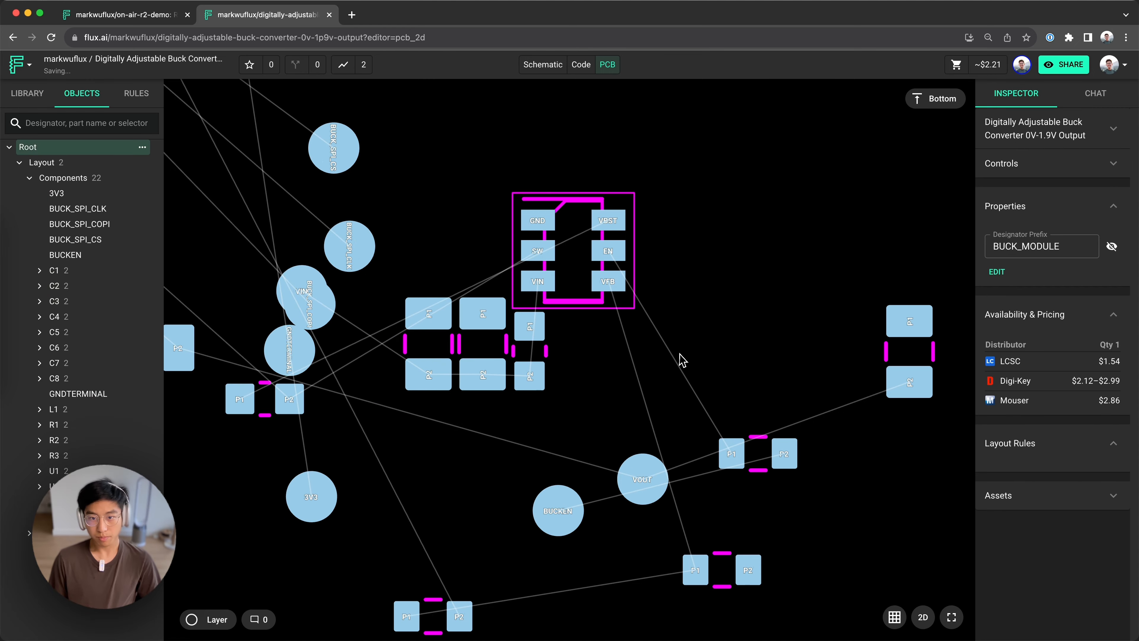
Step: Place resistor R3 and the BUCKEN terminal in line with U2's EN pad, and bring capacitor C5 in below them
left_click_drag(776, 464, 694, 262)
left_click_drag(558, 510, 748, 257)
left_click_drag(916, 343, 736, 337)
Step: Bring R1, R2 and inductor L1 close to U2, stacking the two resistors below its VFB pad
scroll(732, 359, "down", 5)
left_click_drag(738, 496, 754, 427)
scroll(675, 353, "up", 5)
left_click_drag(564, 515, 701, 335)
scroll(717, 444, "down", 7)
left_click(354, 365)
left_click_drag(354, 365, 706, 354)
scroll(670, 462, "up", 5)
left_click_drag(715, 537, 617, 471)
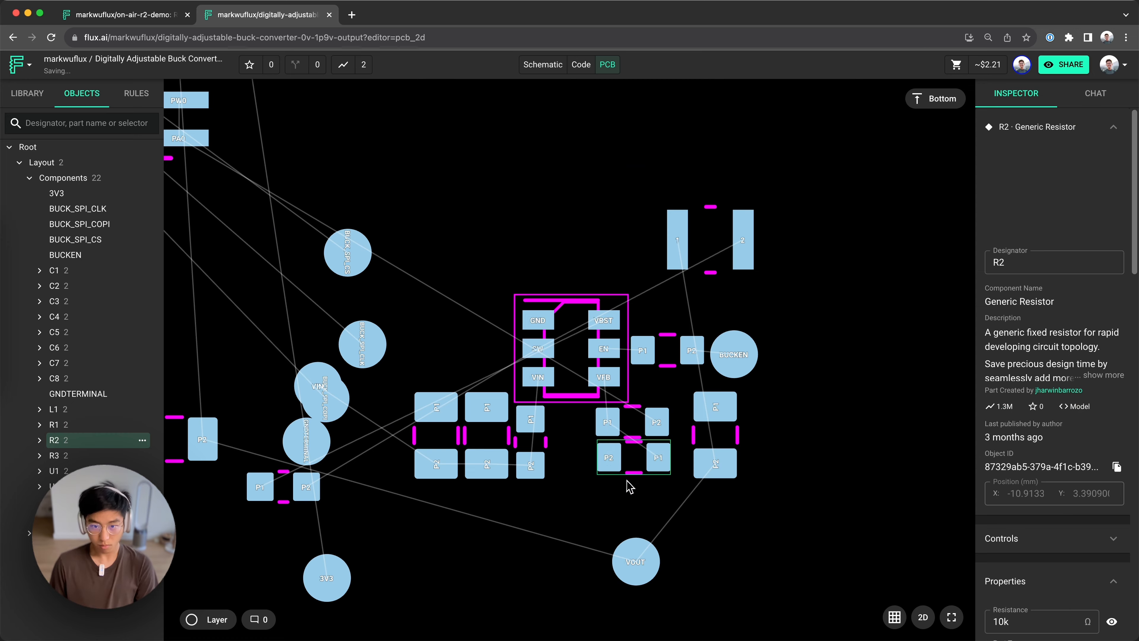
left_click(630, 471)
Step: Rotate inductor L1 and place it beside U2's SW pad, and move the VOUT terminal below C5
scroll(630, 470, "up", 3)
scroll(644, 305, "down", 4)
left_click_drag(732, 235, 542, 305)
scroll(513, 311, "up", 2)
key("r")
scroll(657, 452, "down", 3)
left_click_drag(685, 525, 745, 498)
scroll(727, 399, "down", 2)
left_click(736, 424)
Step: Check the schematic, then place capacitor C5 above inductor L1 and rotate it horizontal
left_click(542, 64)
left_click(607, 64)
scroll(739, 434, "up", 5)
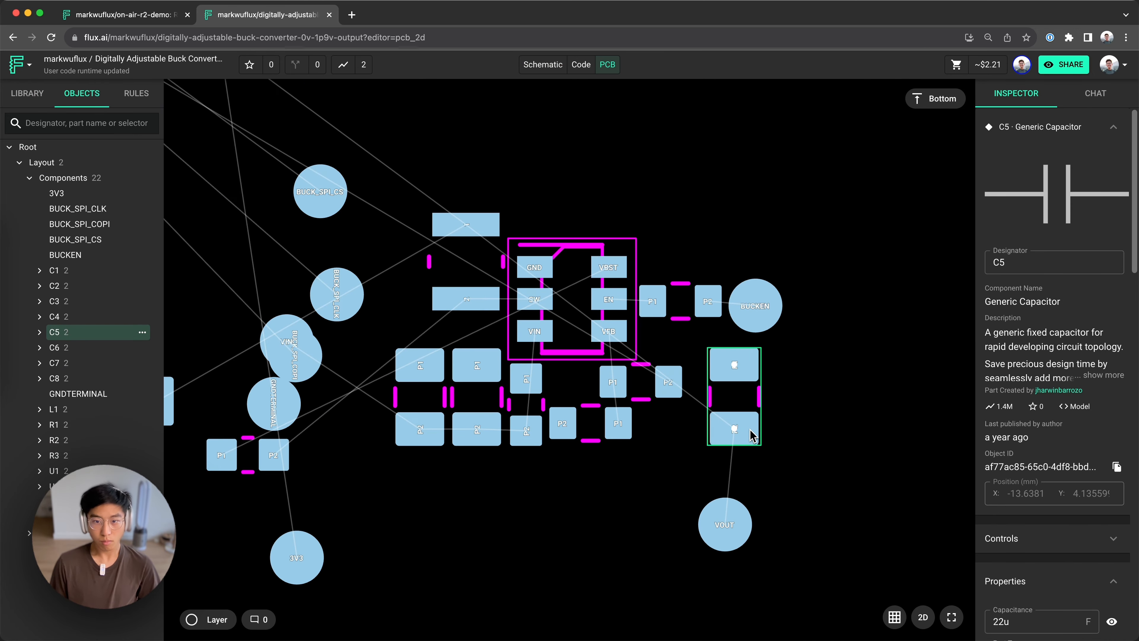
left_click_drag(748, 432, 470, 193)
key("r")
Step: Place capacitor C4 above U2 near the VBST pad and rotate it so P1 faces VBST's side
left_click_drag(268, 469, 630, 228)
key("r")
key("r")
scroll(489, 219, "up", 1)
left_click(488, 218)
scroll(597, 227, "down", 1)
scroll(555, 375, "down", 4)
left_click(508, 426)
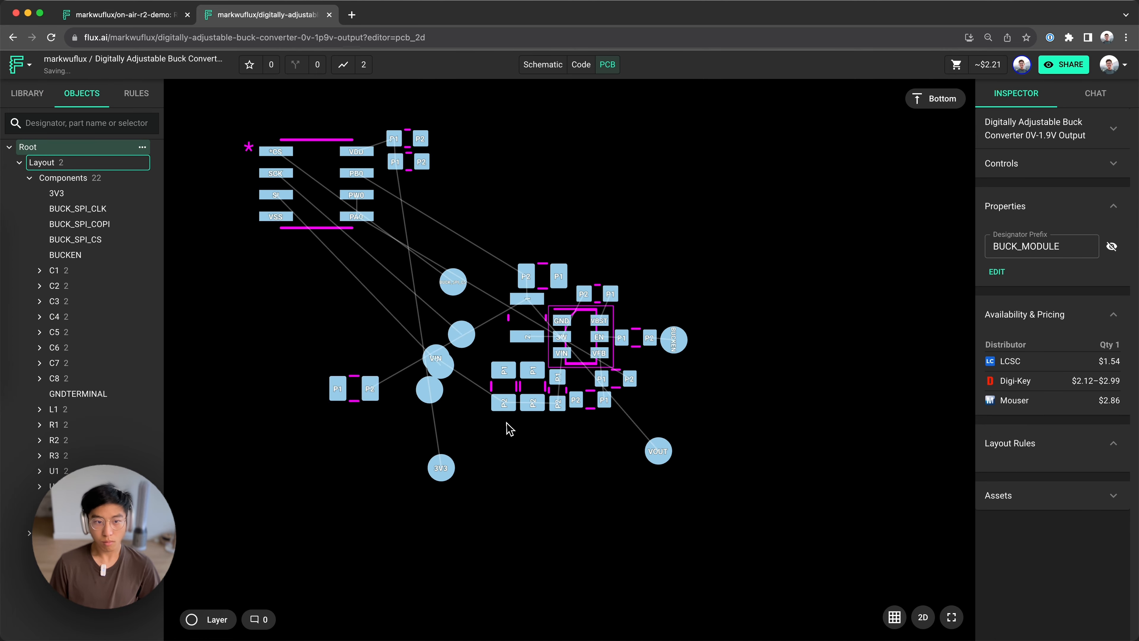
Step: Stack capacitor C6 with C5 above inductor L1
scroll(553, 249, "up", 5)
left_click_drag(362, 395, 560, 276)
left_click(562, 323, "shift")
key("Escape")
scroll(557, 319, "down", 4)
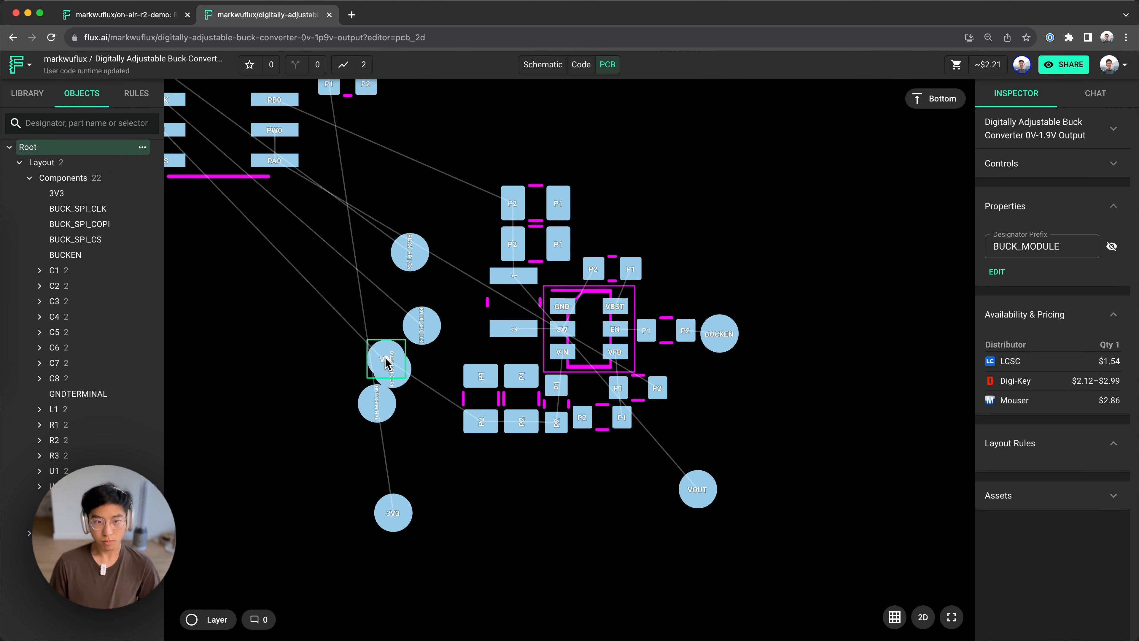
Step: Move U1 directly below the U2 group and bring the 3V3 terminal, C7 and C8 over beside it
left_click_drag(267, 162, 598, 491)
scroll(530, 345, "down", 3)
left_click_drag(642, 442, 477, 484)
scroll(486, 290, "up", 3)
left_click_drag(562, 500, 588, 491)
left_click_drag(418, 521, 722, 478)
left_click_drag(417, 148, 341, 83)
left_click_drag(392, 122, 796, 519)
Step: Place C7 and C8 one above the other beside U1's VDD pad, with the 3V3 terminal below them
scroll(807, 533, "up", 5)
left_click_drag(587, 396, 608, 589)
left_click_drag(694, 420, 587, 377)
left_click_drag(711, 490, 593, 437)
left_click_drag(627, 383, 623, 326, "shift")
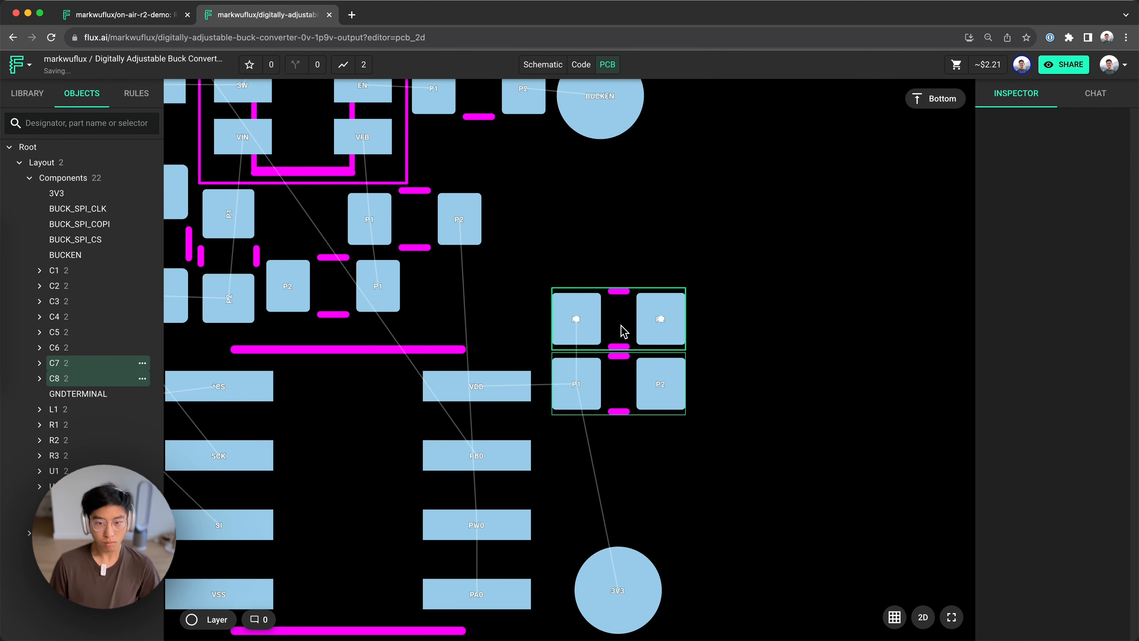
Step: Lower the C7 and C8 stack so its upper capacitor lines up with U1's VDD pad, and place the 3V3 terminal between them
left_click_drag(618, 583, 671, 560)
scroll(628, 269, "down", 1)
left_click(642, 357)
left_click_drag(648, 298, 657, 362, "shift")
scroll(700, 444, "up", 1)
left_click_drag(751, 507, 637, 343)
scroll(673, 314, "down", 3)
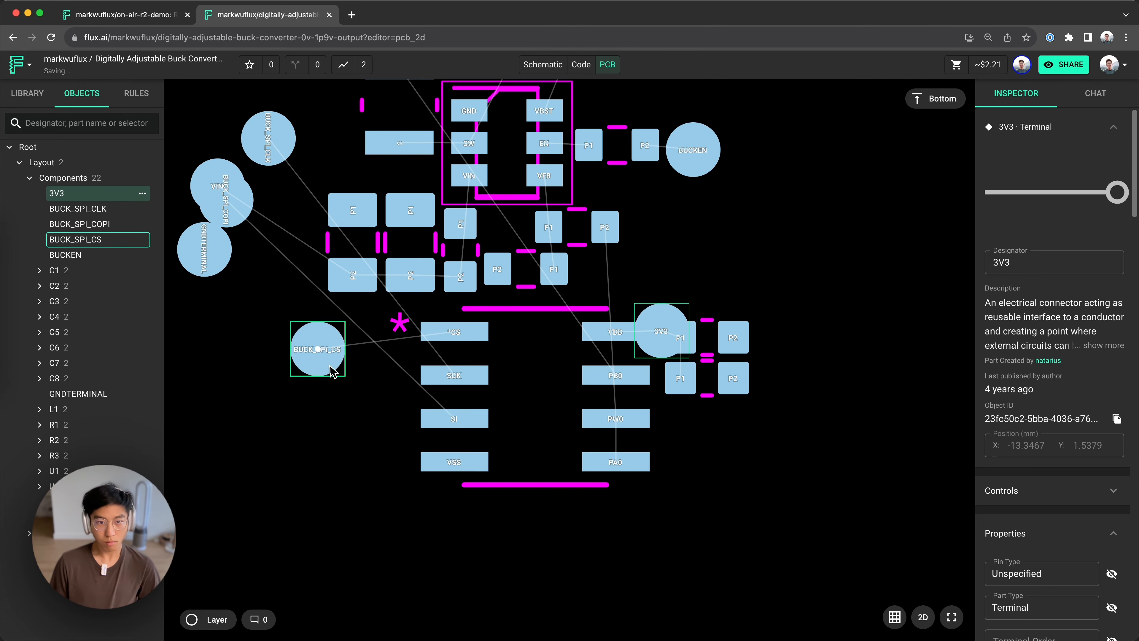
Step: Place the BUCK_SPI_COPI and BUCK_SPI_CLK terminals beside U1's SI and SCK pads, VIN at the outermost 10u capacitor, and GNDTERMINAL nearby
left_click_drag(215, 184, 314, 421)
left_click_drag(206, 248, 273, 281)
left_click_drag(218, 191, 323, 275)
left_click_drag(273, 281, 249, 331)
left_click_drag(267, 139, 378, 377)
scroll(656, 190, "up", 3)
scroll(598, 422, "down", 3)
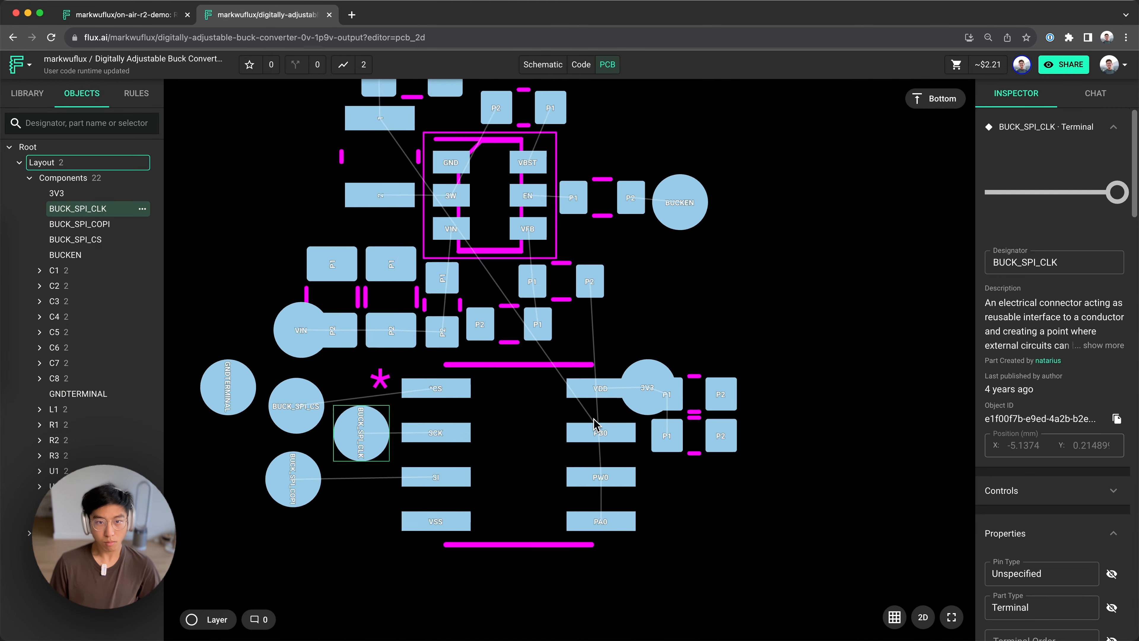
Step: Check the VIN net in the schematic, then shift the VIN terminal clear of the outermost 10u capacitor's P2 pad
left_click(542, 64)
left_click(607, 65)
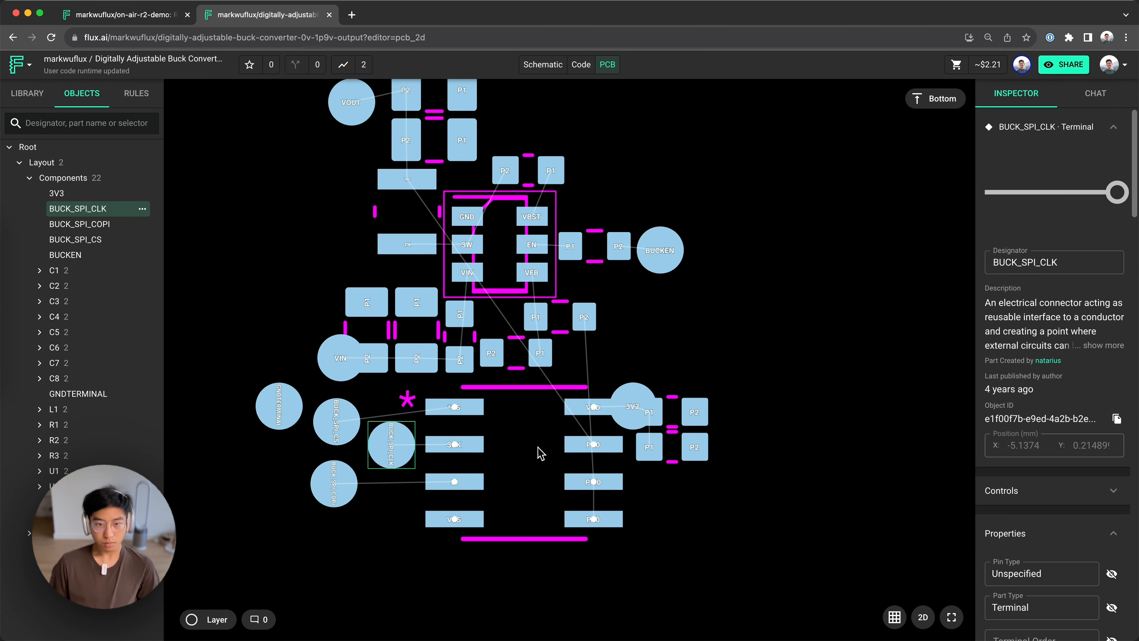
left_click(554, 67)
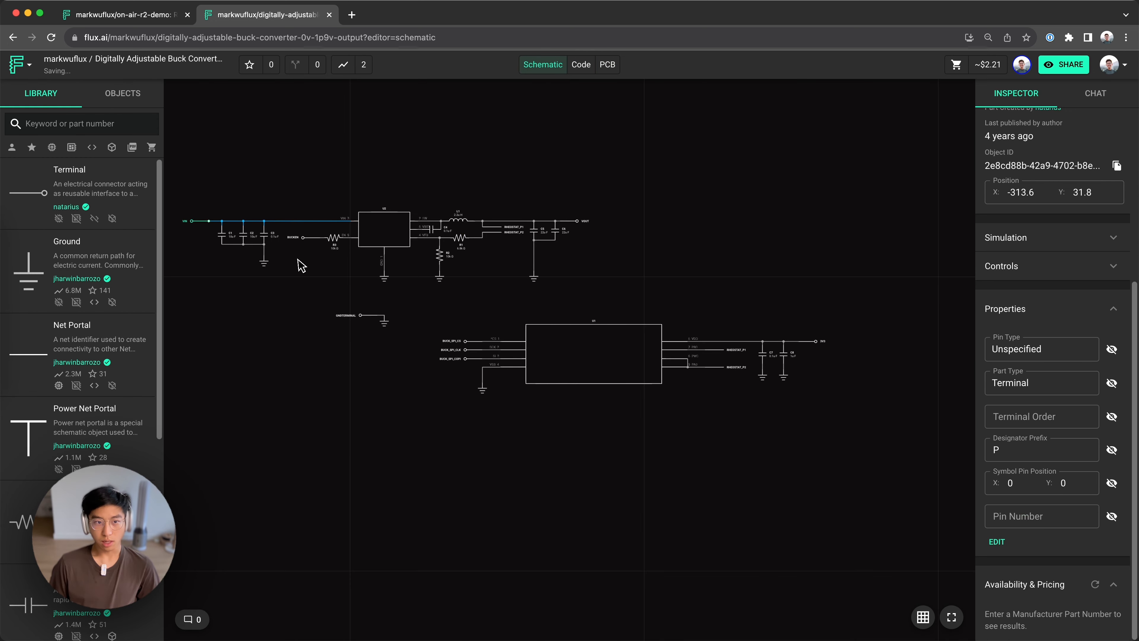
scroll(180, 222, "up", 5)
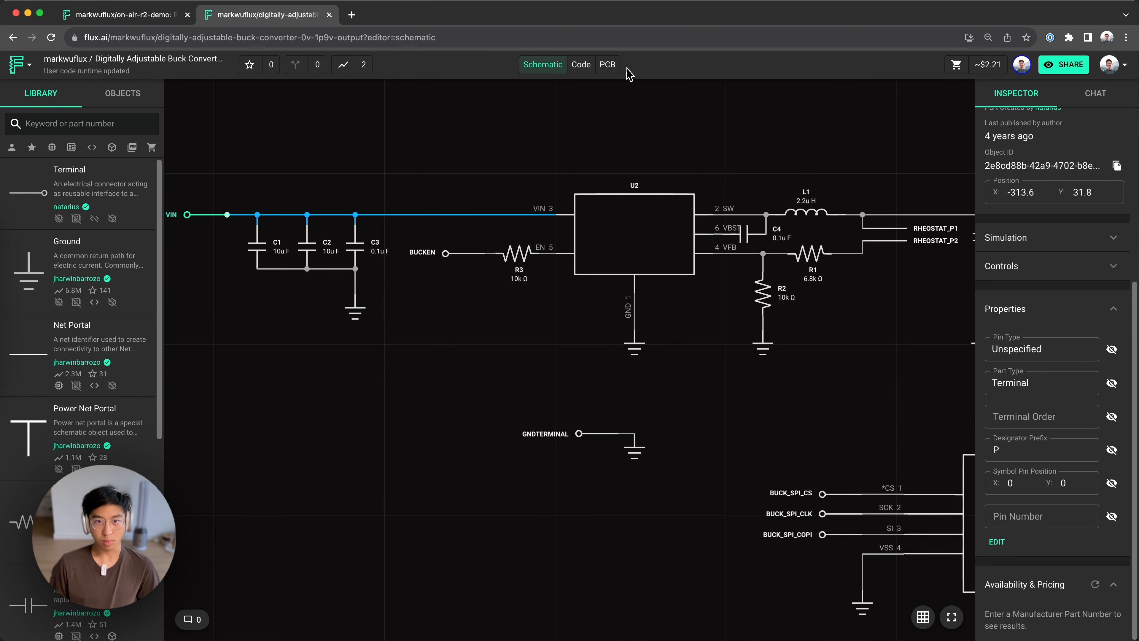
left_click(606, 65)
scroll(368, 348, "up", 3)
mouse_move(368, 344)
left_mouse_down()
mouse_move(369, 330)
mouse_move(363, 349)
left_mouse_up()
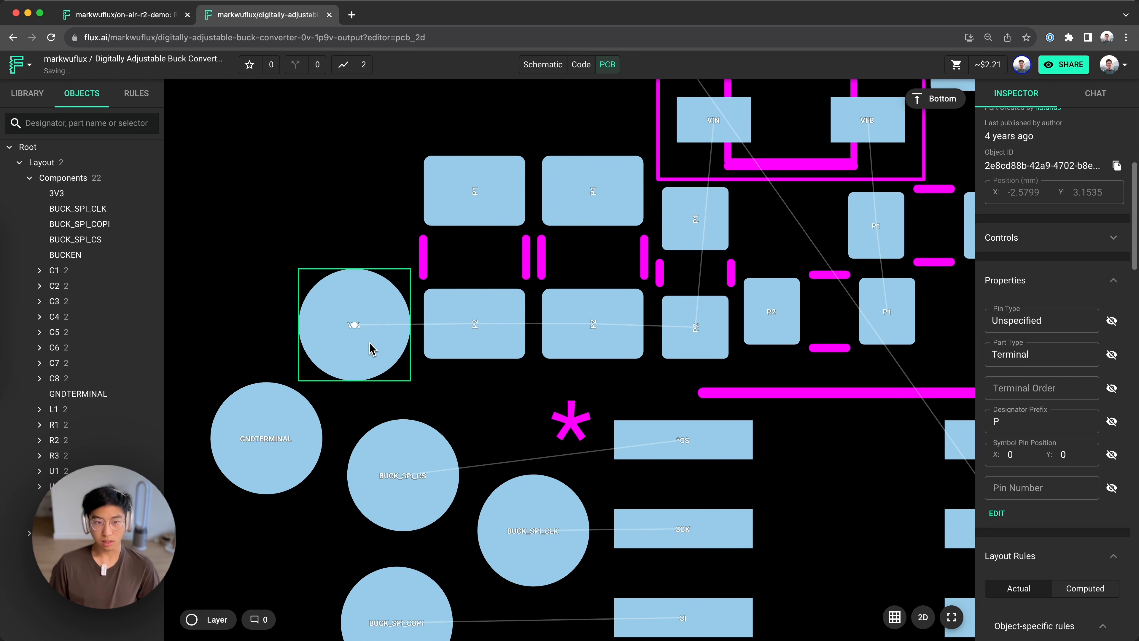
scroll(368, 349, "down", 2)
scroll(415, 317, "up", 3)
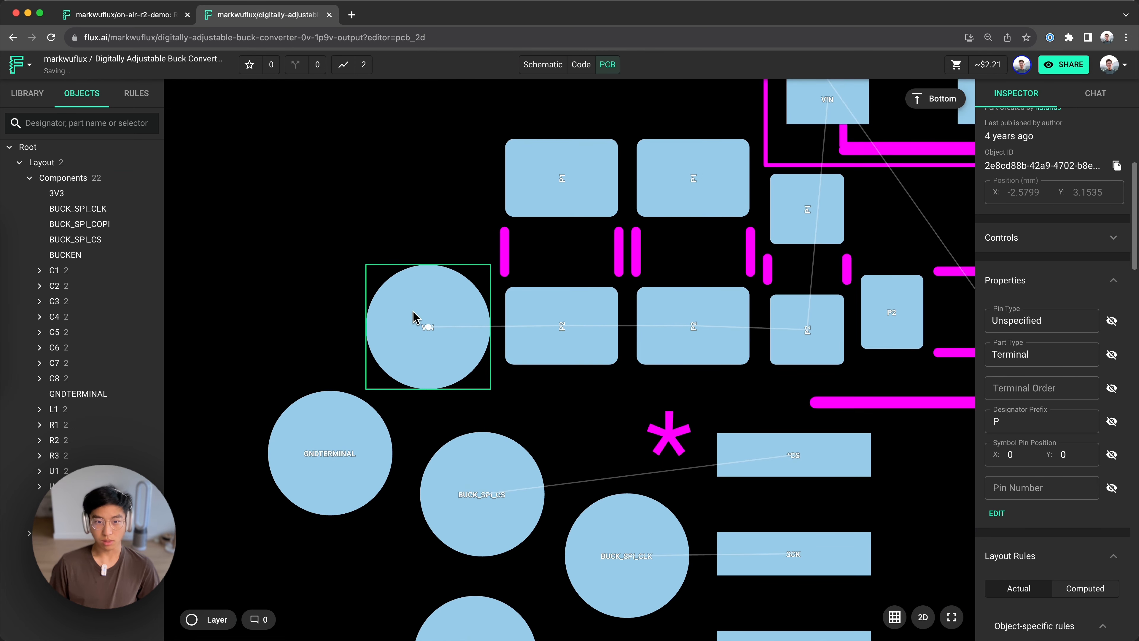
Step: Add an Exclude from PCB property to the VIN terminal in the schematic and finish editing its properties
left_click(544, 65)
scroll(250, 230, "down", 2)
scroll(251, 230, "up", 3)
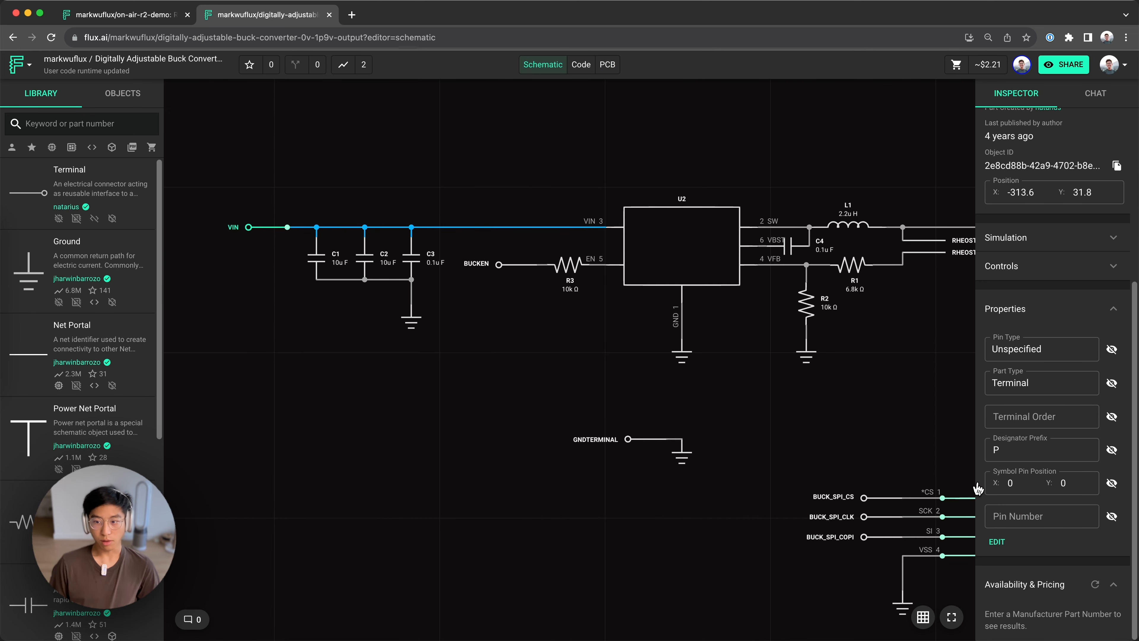
left_click(1002, 543)
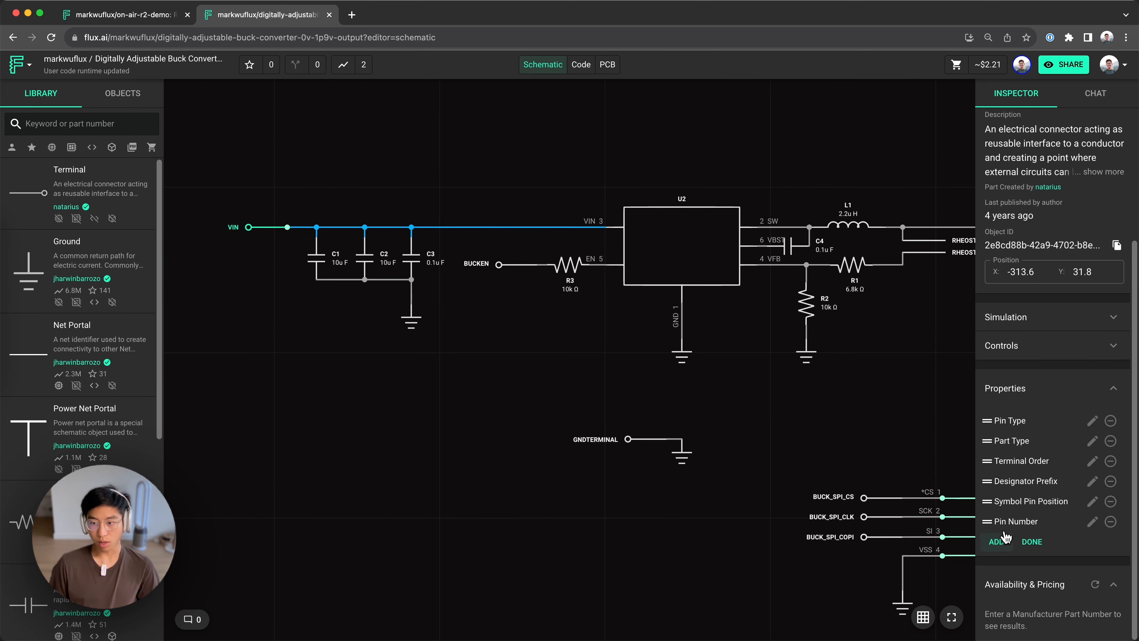
left_click(999, 543)
type("ex")
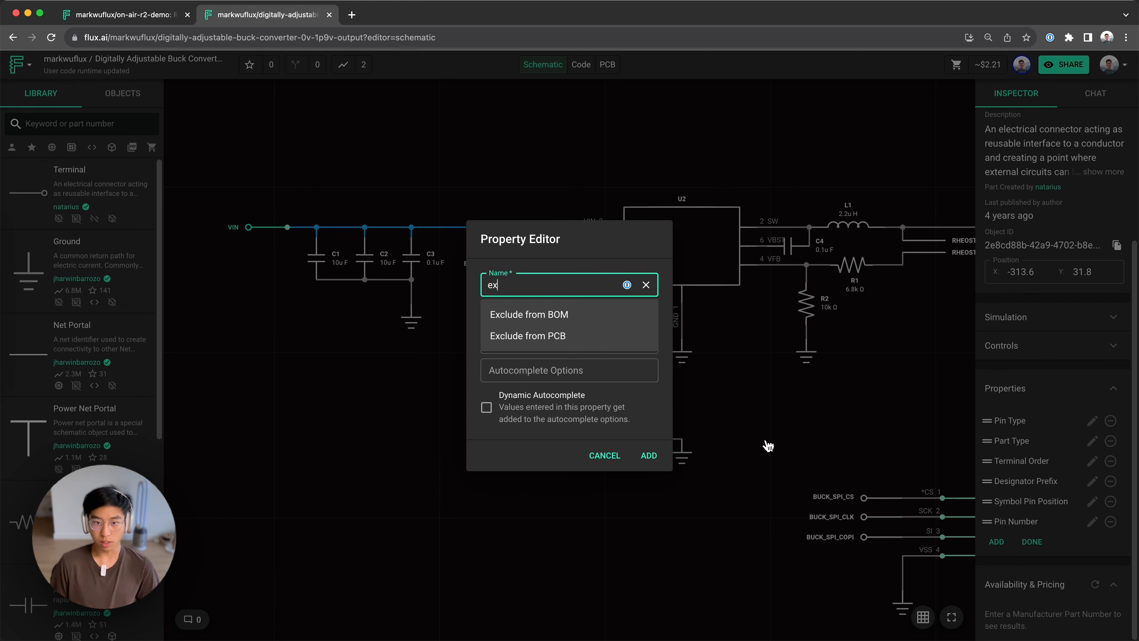
left_click(542, 338)
left_click(541, 321)
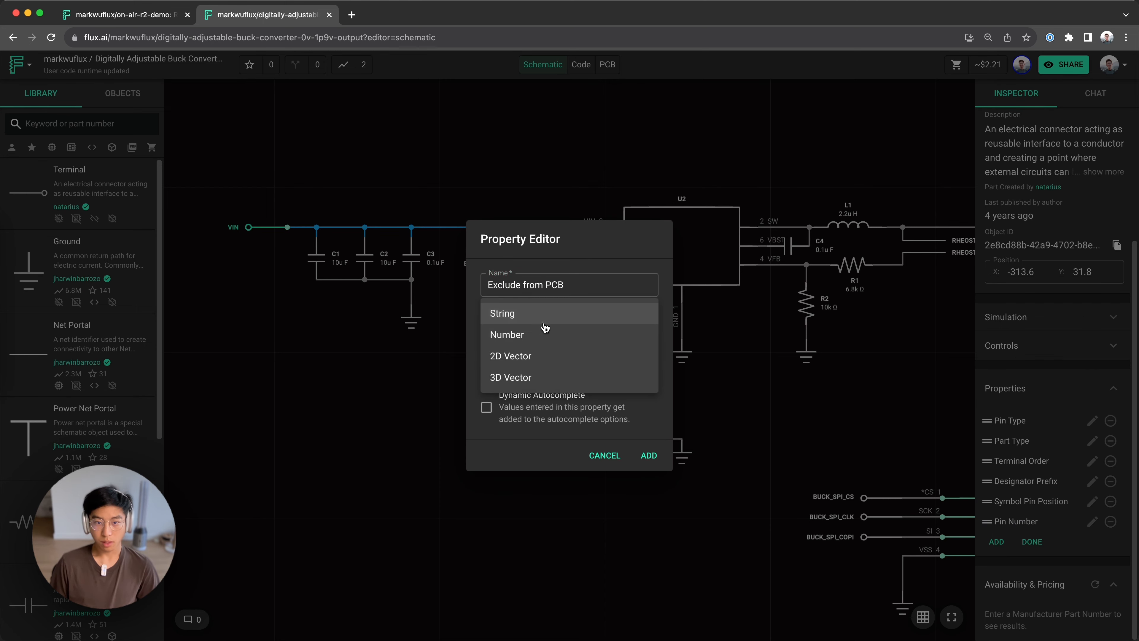
left_click(542, 334)
left_click(649, 455)
left_click(1032, 561)
Step: Set VIN's Exclude from PCB property to true and check the PCB layout
left_click(1036, 631)
type("true")
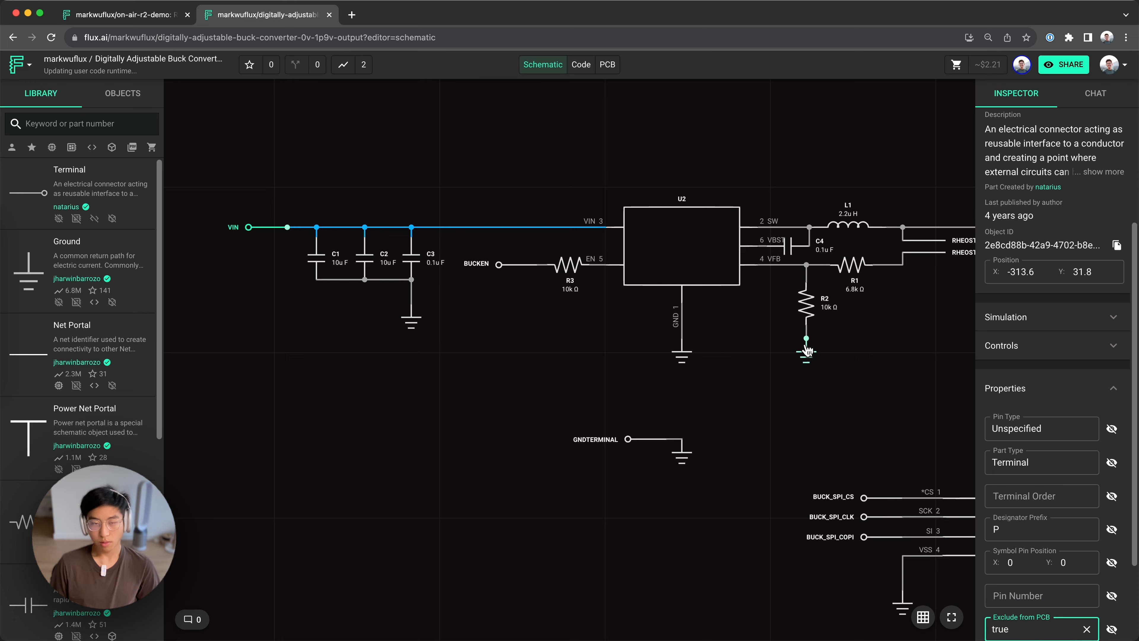
left_click(607, 64)
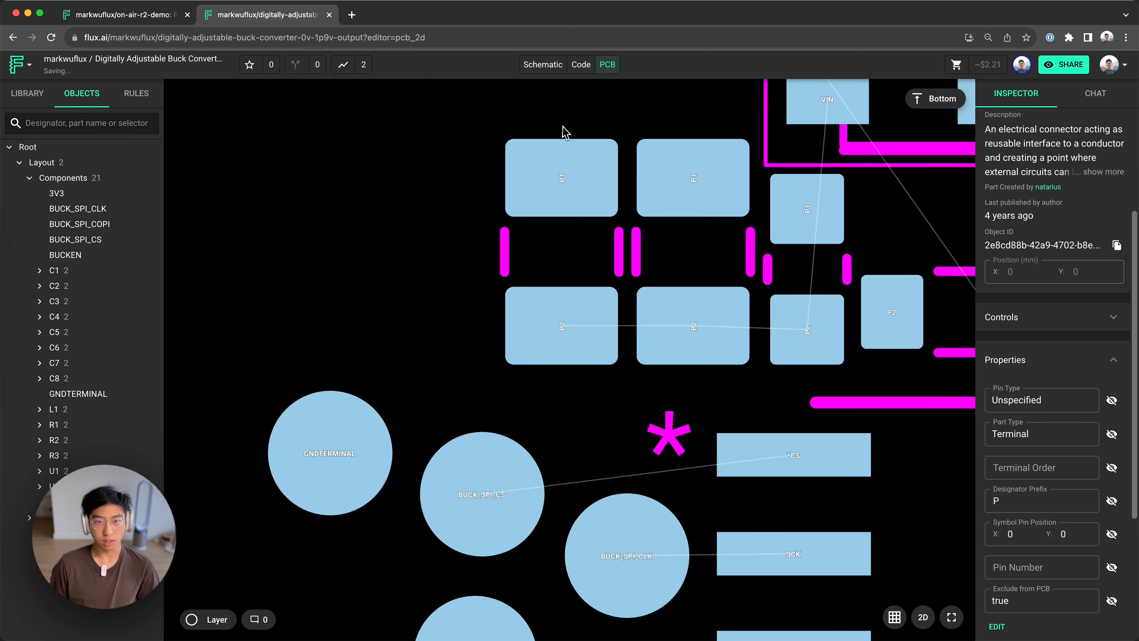
Step: Set VIN's Exclude from PCB property to false and reposition the VIN terminal beside the outermost 10u capacitor in the PCB
left_click(543, 66)
left_click(1034, 628)
left_click(1024, 599)
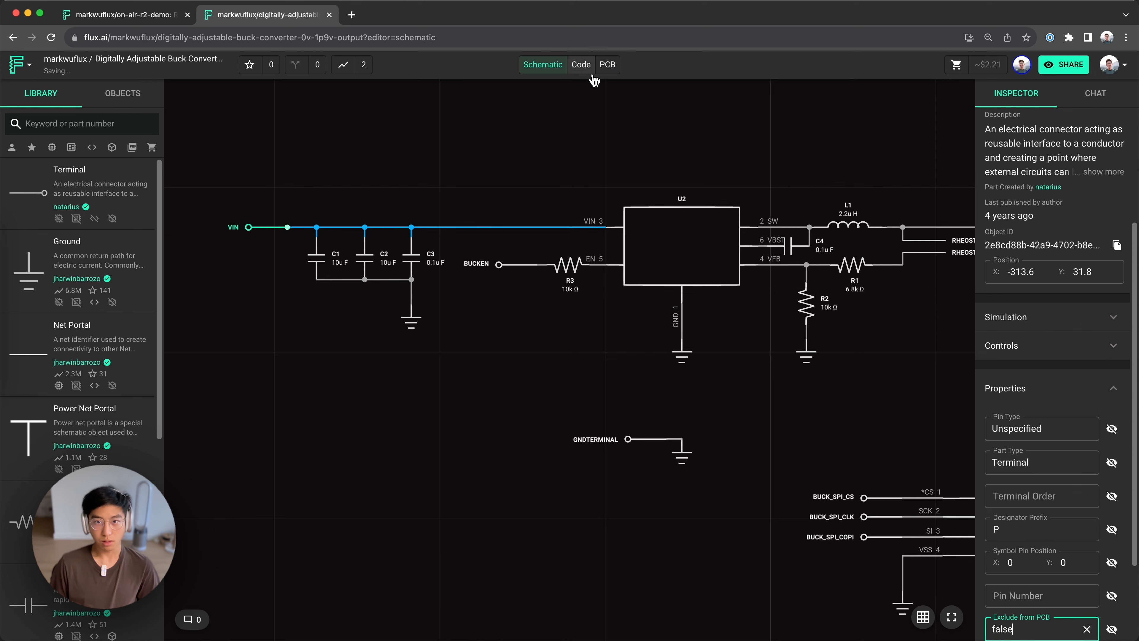
left_click(608, 64)
scroll(444, 424, "down", 3)
left_click_drag(272, 521, 426, 359)
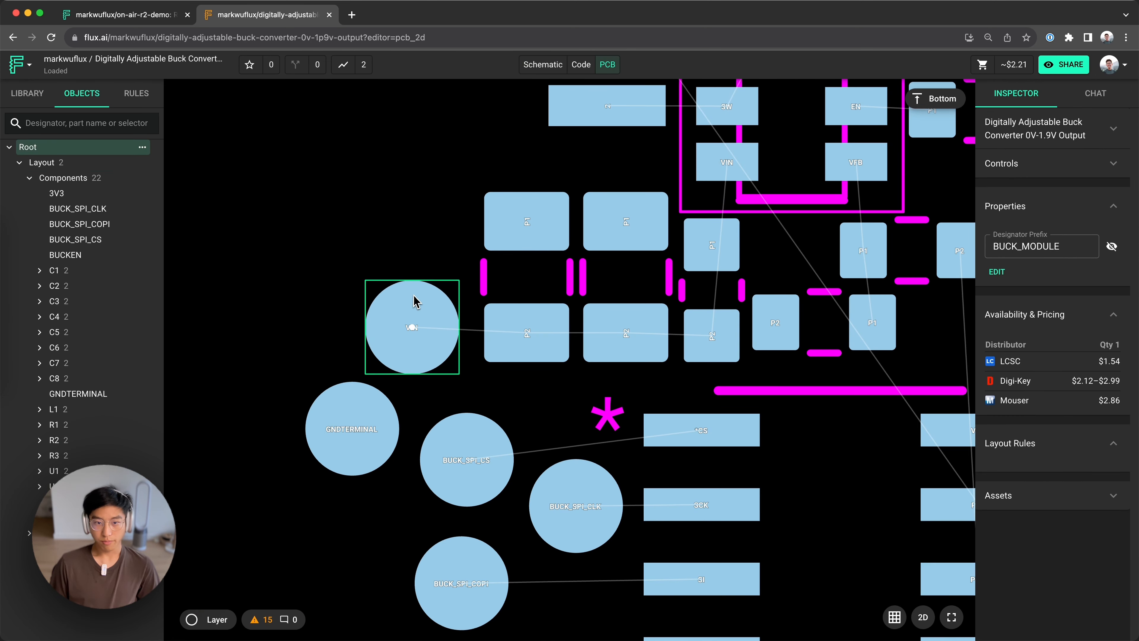
Step: Set the VIN terminal's size to 0.5 mm and place it against the outermost 10u capacitor's P2 pad
left_click(415, 300)
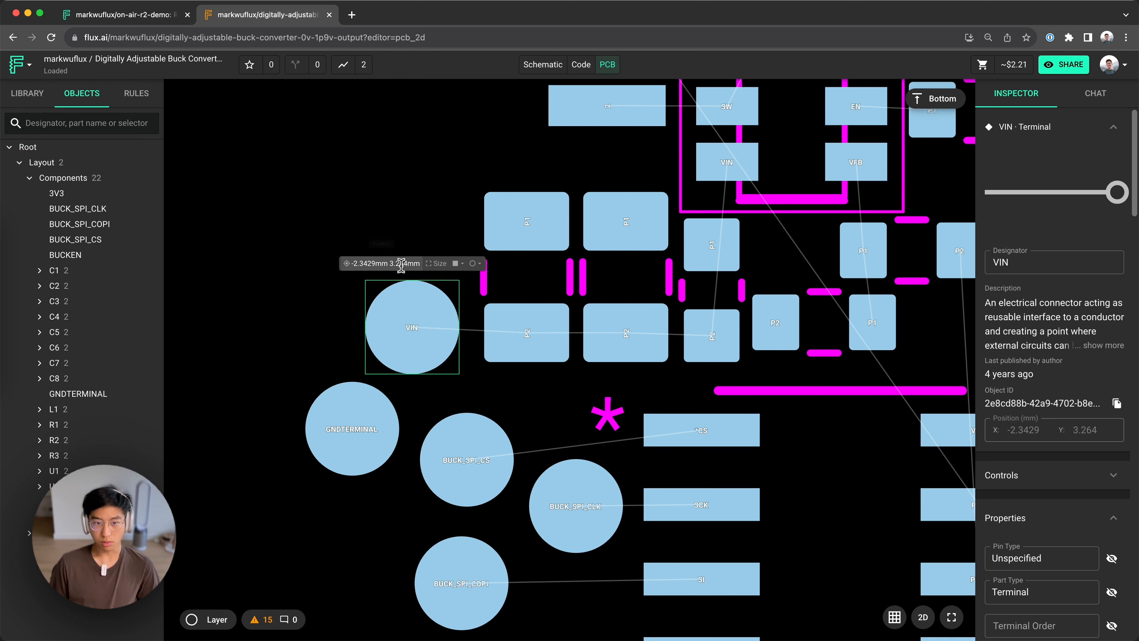
left_click(441, 265)
type("0.4")
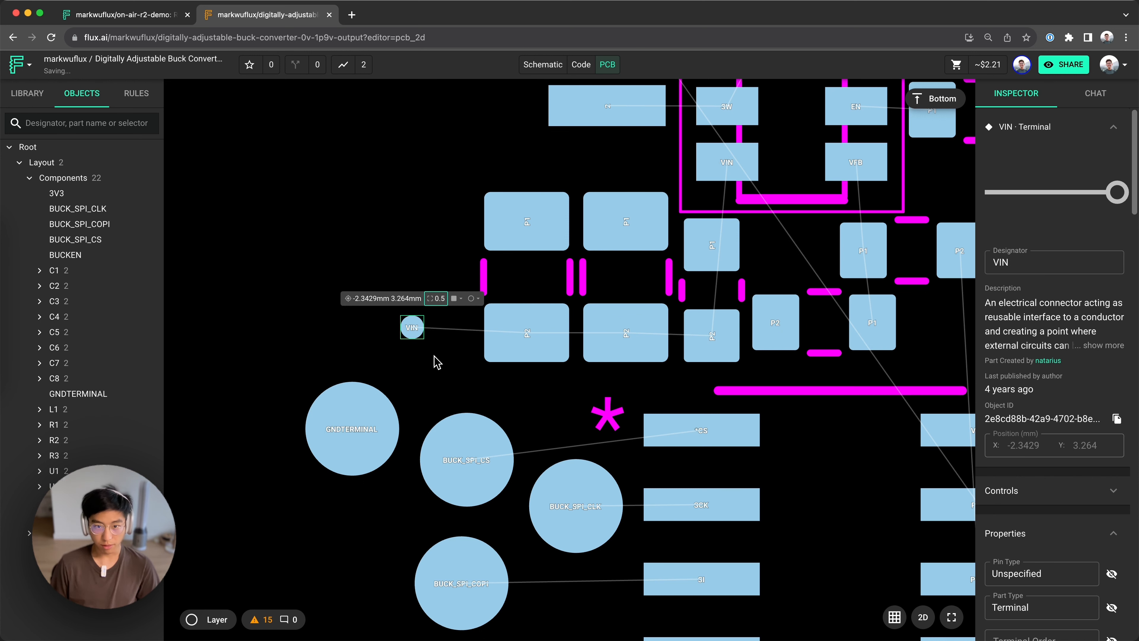
scroll(444, 363, "up", 5)
left_click_drag(412, 328, 467, 340)
scroll(457, 326, "down", 4)
scroll(478, 361, "up", 3)
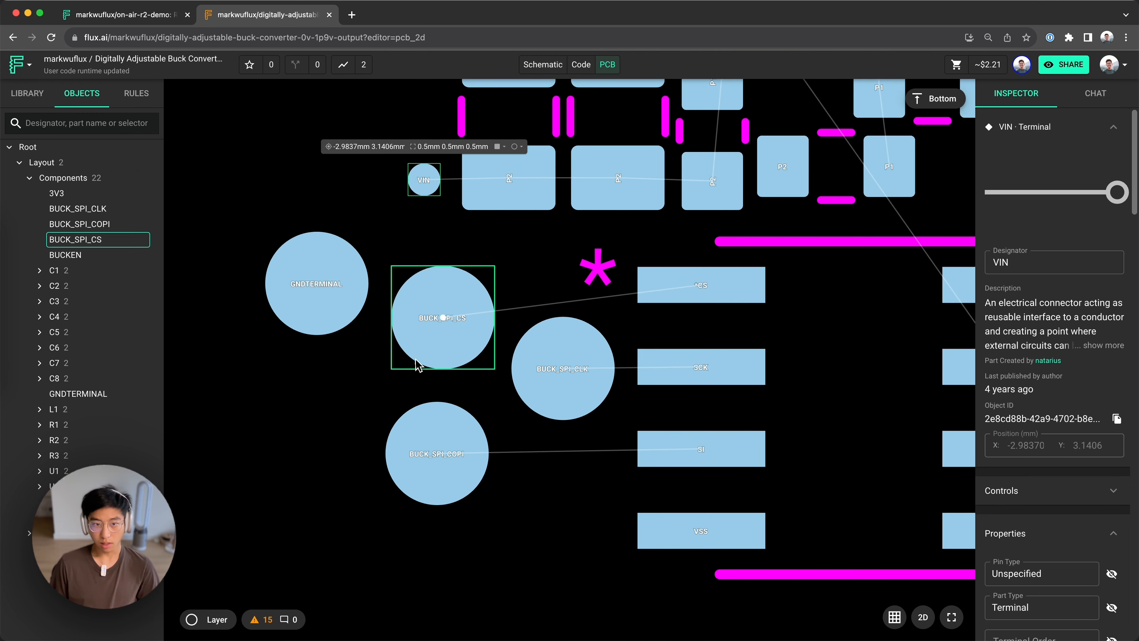
Step: Set the BUCK_SPI_CS terminal's size to 0.5 mm and place it beside U1's CS pad
left_click(468, 346)
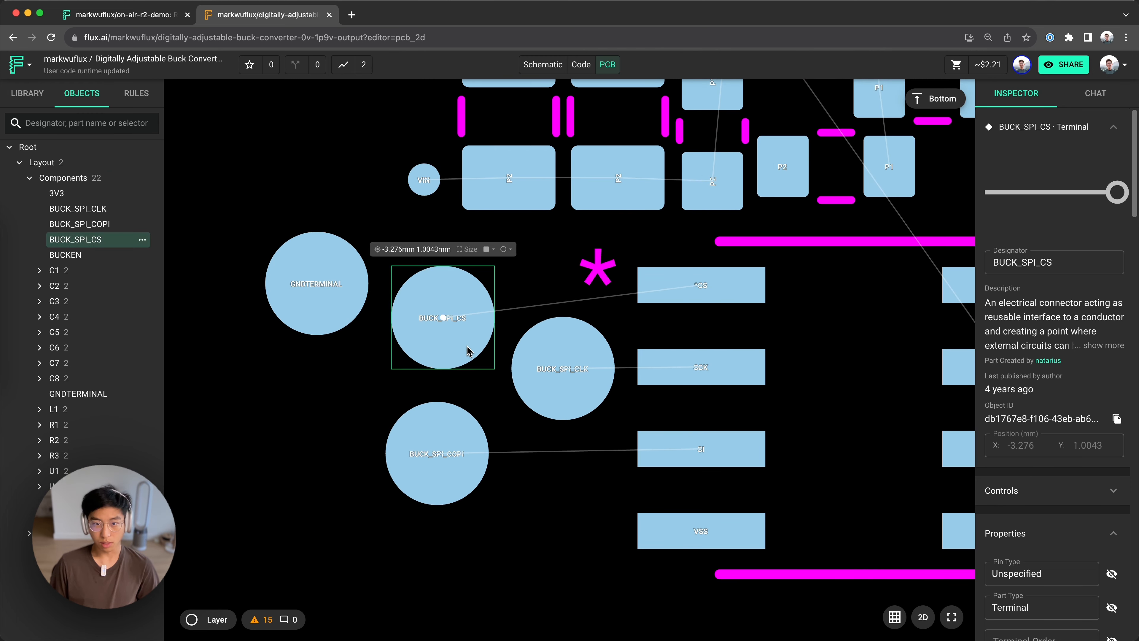
left_click(461, 252)
type("0.5")
left_click_drag(443, 317, 590, 286)
Step: Shrink the BUCK_SPI_CLK and BUCK_SPI_COPI terminals to 0.5 mm and place them beside the SCK and SI pads
left_click(593, 364)
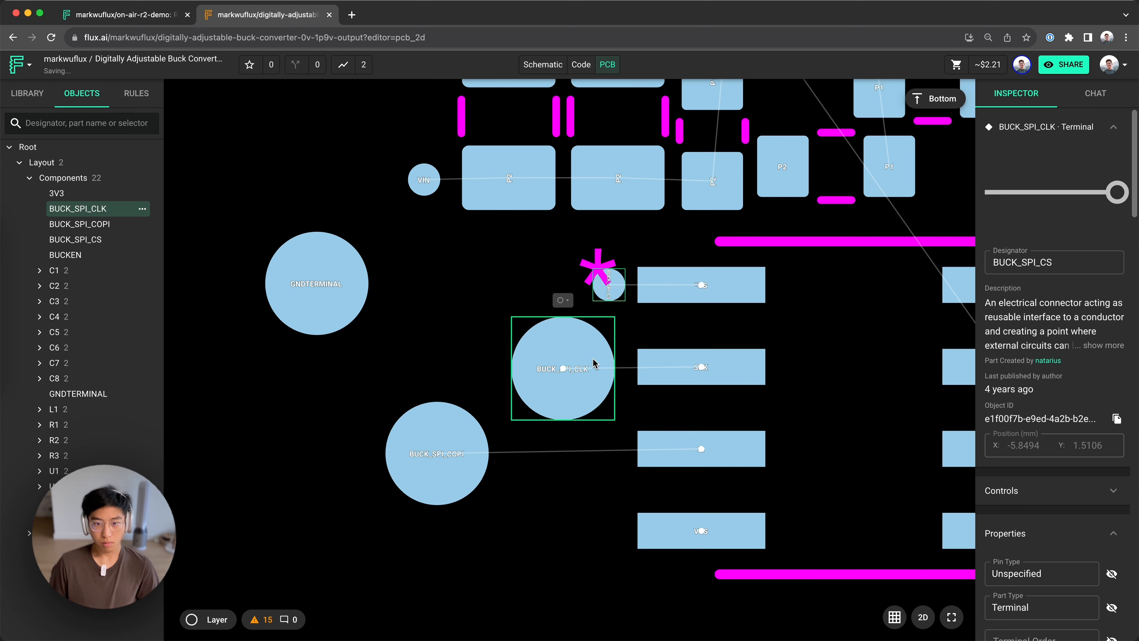
type("0.5")
left_click(545, 340)
left_click_drag(403, 387, 564, 377)
type("0.5")
scroll(516, 394, "up", 3)
Step: Set the 3V3 terminal's size to 0.5 mm, make its pad rectangular and place it between VDD and the capacitor's P1 pad
left_click(735, 251)
left_click(757, 198)
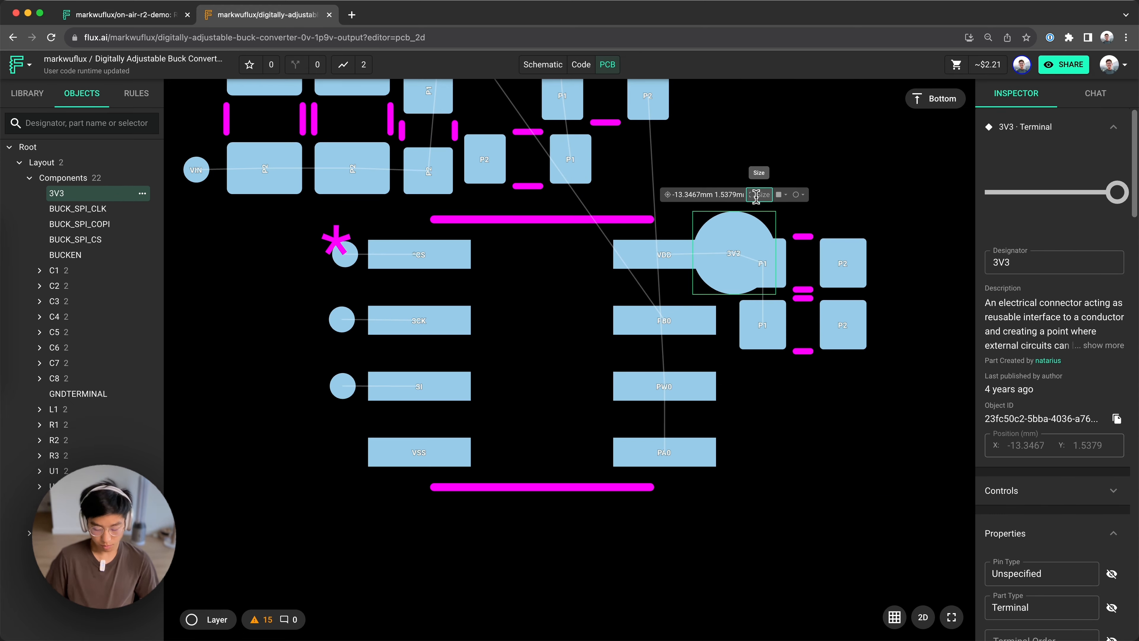
type("0.5")
left_click_drag(742, 250, 733, 252)
left_click(797, 227)
left_click(794, 170)
left_click(708, 243)
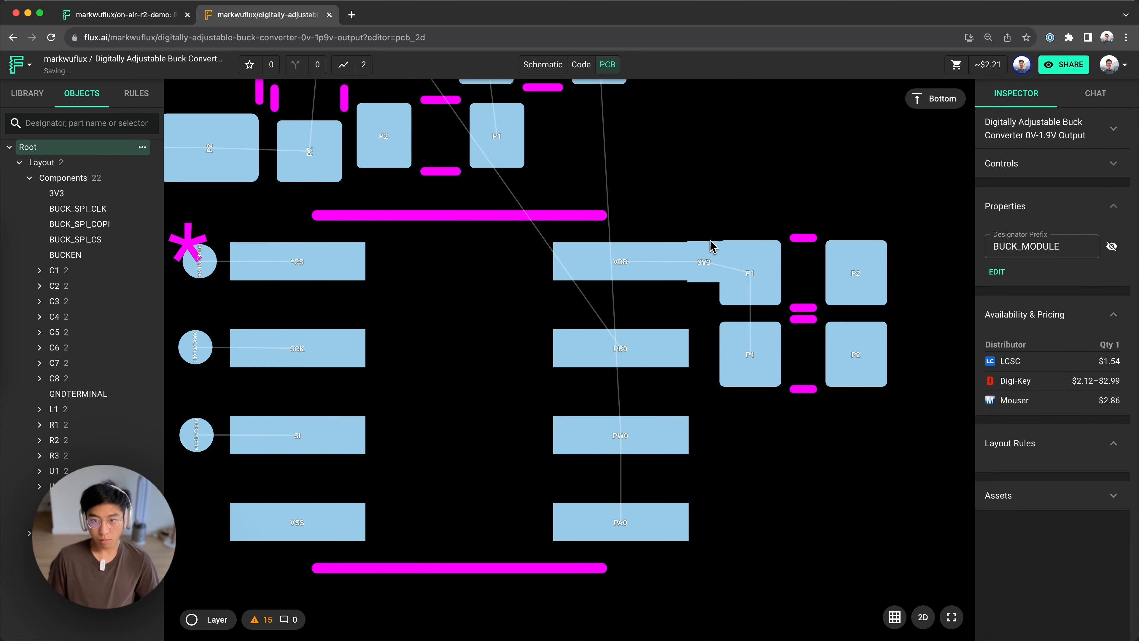
Step: Set the rectangular 3V3 terminal's size to 0.8 by 0.5 mm to bridge VDD and the adjacent P1 pad
scroll(702, 259, "up", 2)
left_click(702, 259)
left_click(666, 214)
scroll(666, 214, "up", 2)
left_click(656, 251)
left_click(656, 221)
type("0.5 0.8")
key("Return")
left_click(662, 208)
type("0.8 0.5")
left_click(650, 204)
Step: Set the BUCKEN terminal's size to 0.5 mm and place it against R3's P2 pad
scroll(630, 197, "down", 5)
left_click(634, 184)
left_click(662, 146)
type("0.5")
scroll(611, 189, "up", 3)
left_click_drag(654, 199, 622, 198)
Step: Set the VOUT terminal's size to 0.5 mm and place it beside C5's P2 pad
left_click(354, 180)
type("0.5")
left_click_drag(353, 181, 431, 246)
left_click(414, 187)
Step: Set GNDTERMINAL's size to 0.6 mm and place it near C5's P1 pad, above C4
scroll(446, 174, "down", 2)
scroll(431, 247, "up", 4)
scroll(471, 197, "down", 5)
left_click_drag(541, 496, 449, 499)
scroll(449, 500, "up", 4)
scroll(471, 359, "down", 4)
left_click(478, 394)
type("0.6")
left_click_drag(465, 415, 598, 209)
scroll(602, 171, "up", 5)
left_click(638, 126)
scroll(638, 125, "down", 5)
left_click_drag(628, 364, 595, 405)
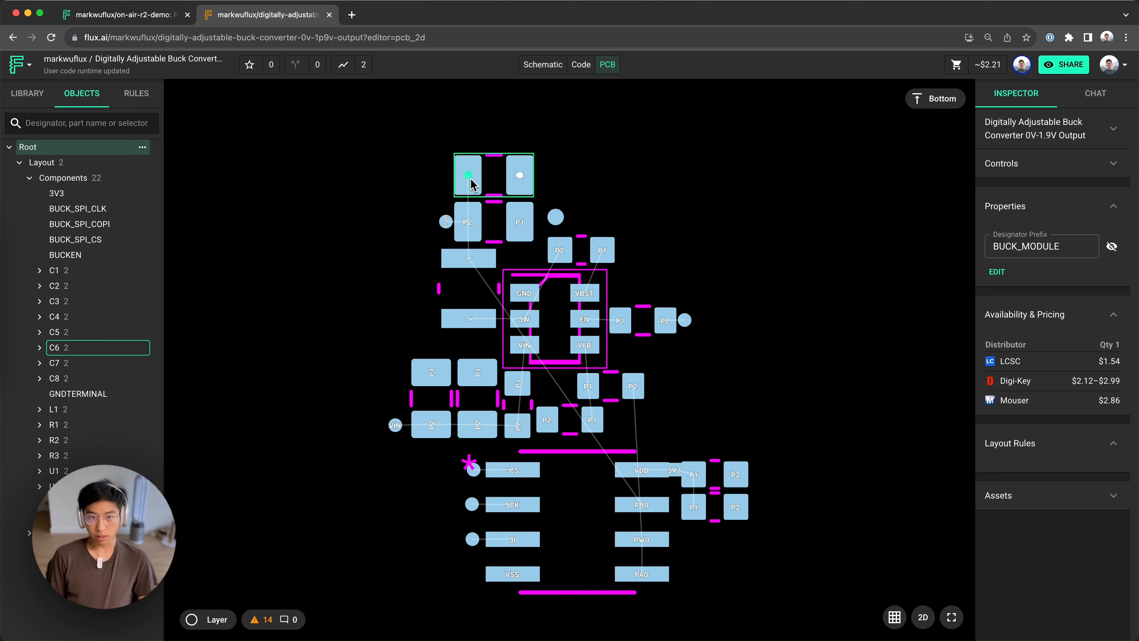
Step: Route a widened bottom copper trace joining the P2 pads of C6 and C5, the VOUT terminal and L1's pad 1
left_click(469, 176)
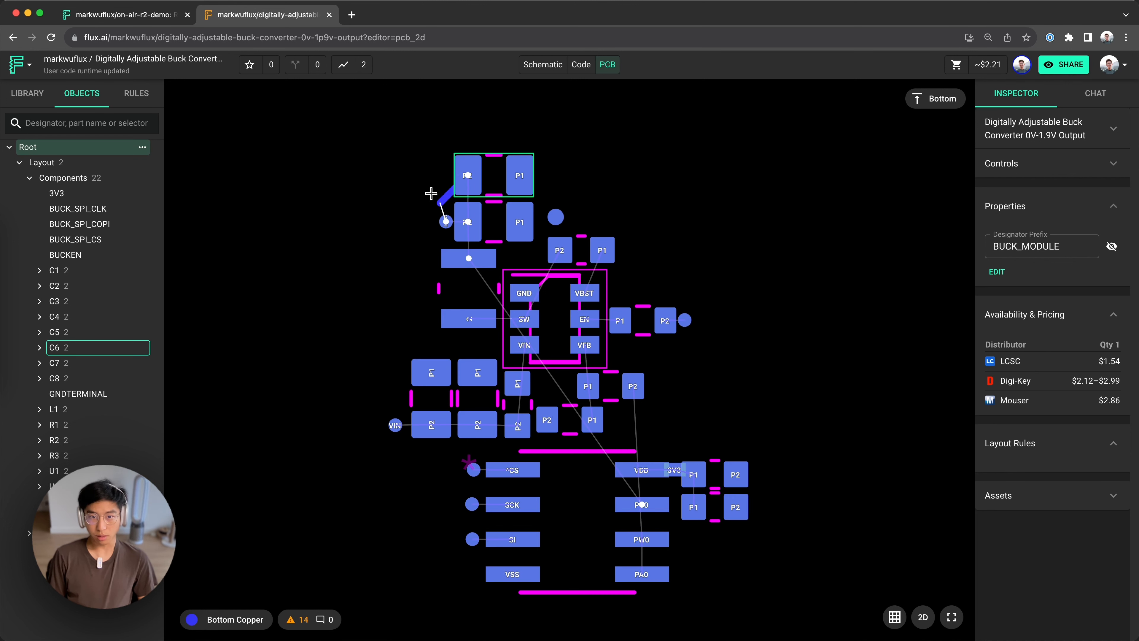
scroll(438, 179, "up", 5)
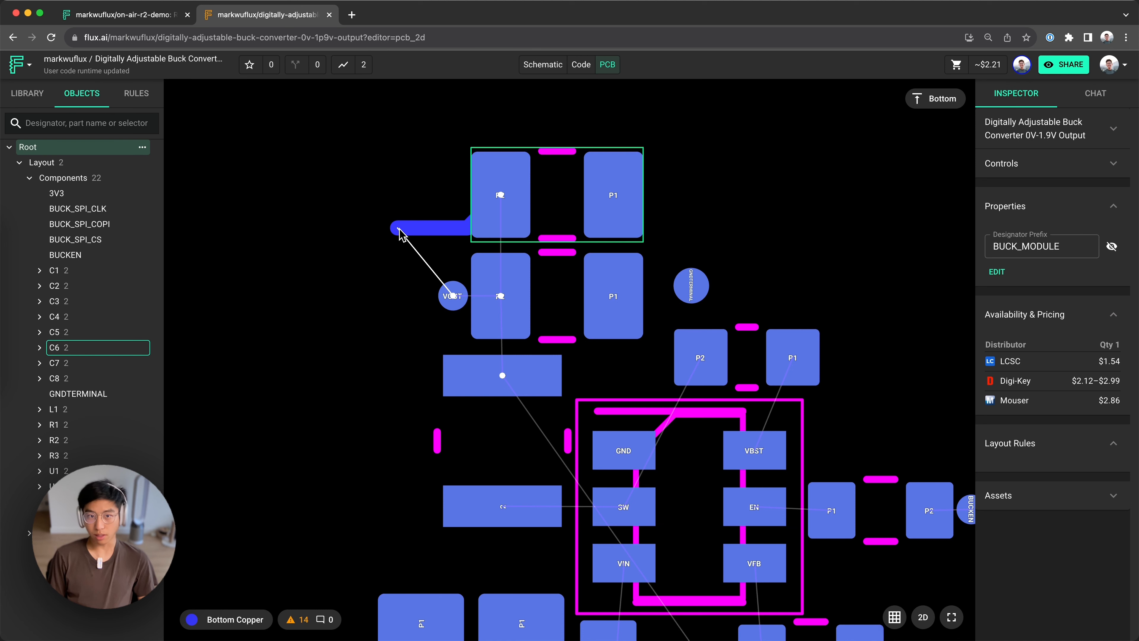
key("f")
key("f")
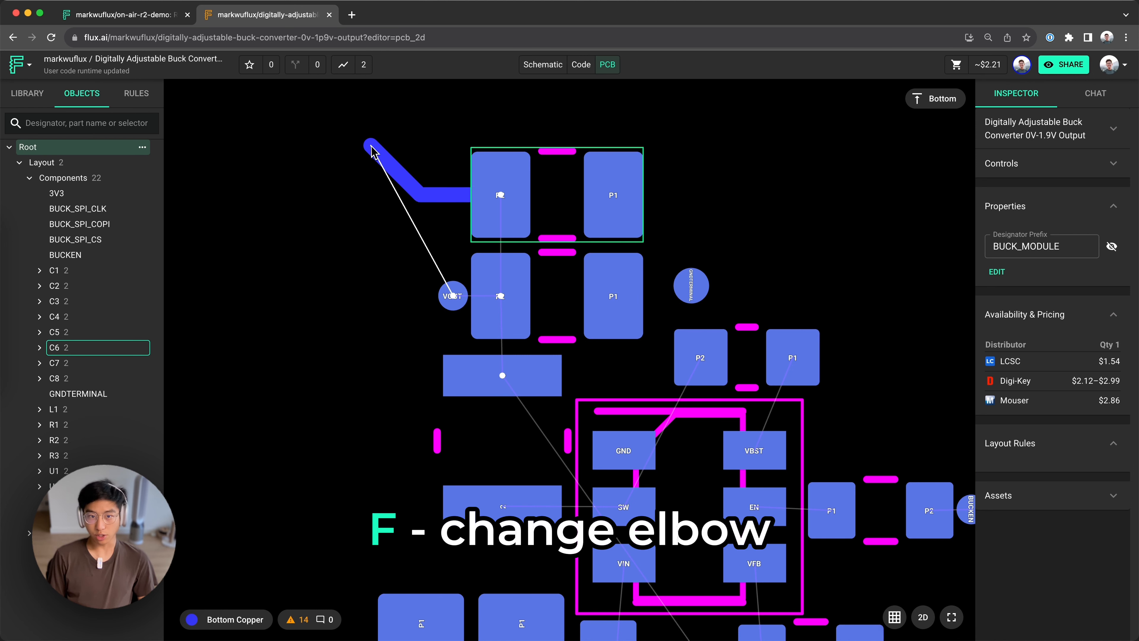
key("f")
key("f")
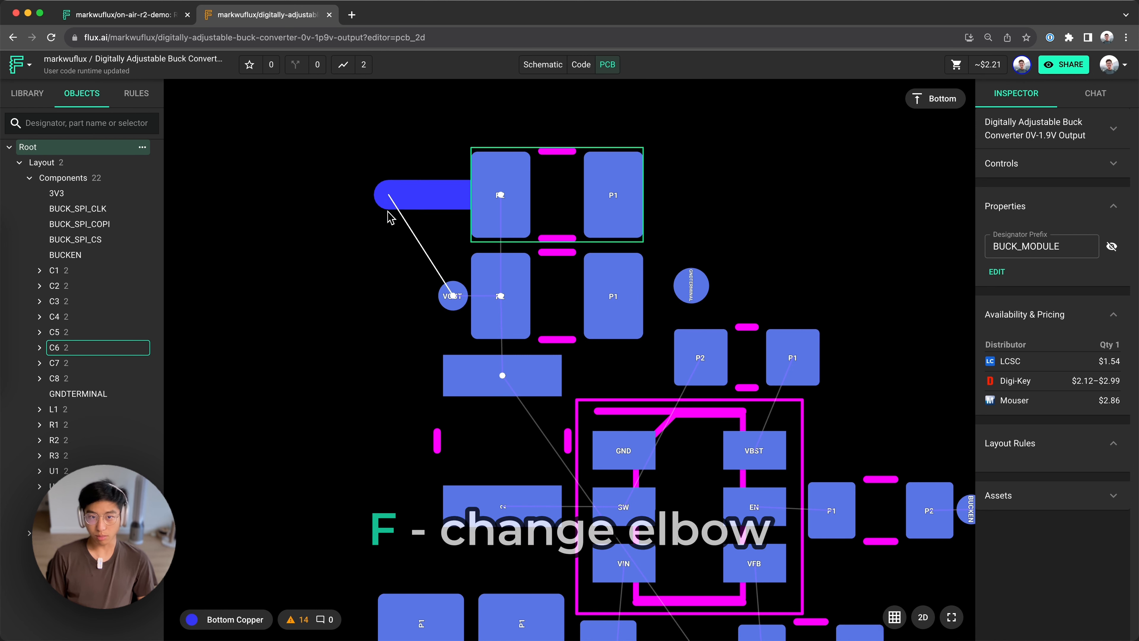
key("w")
scroll(422, 223, "down", 3)
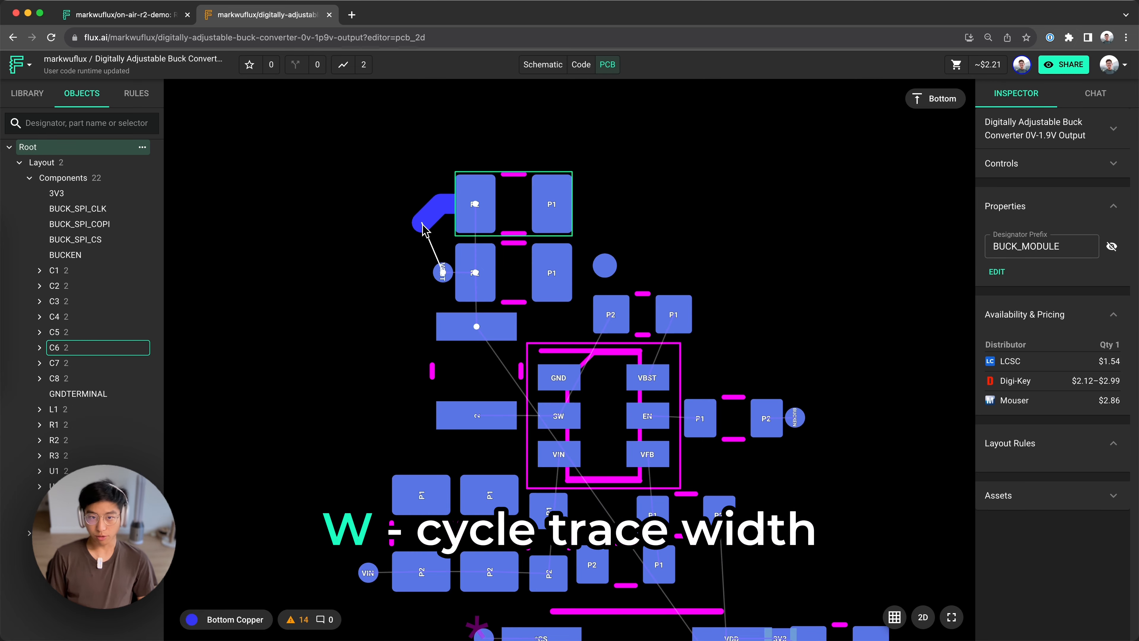
scroll(469, 265, "up", 2)
left_click(474, 267)
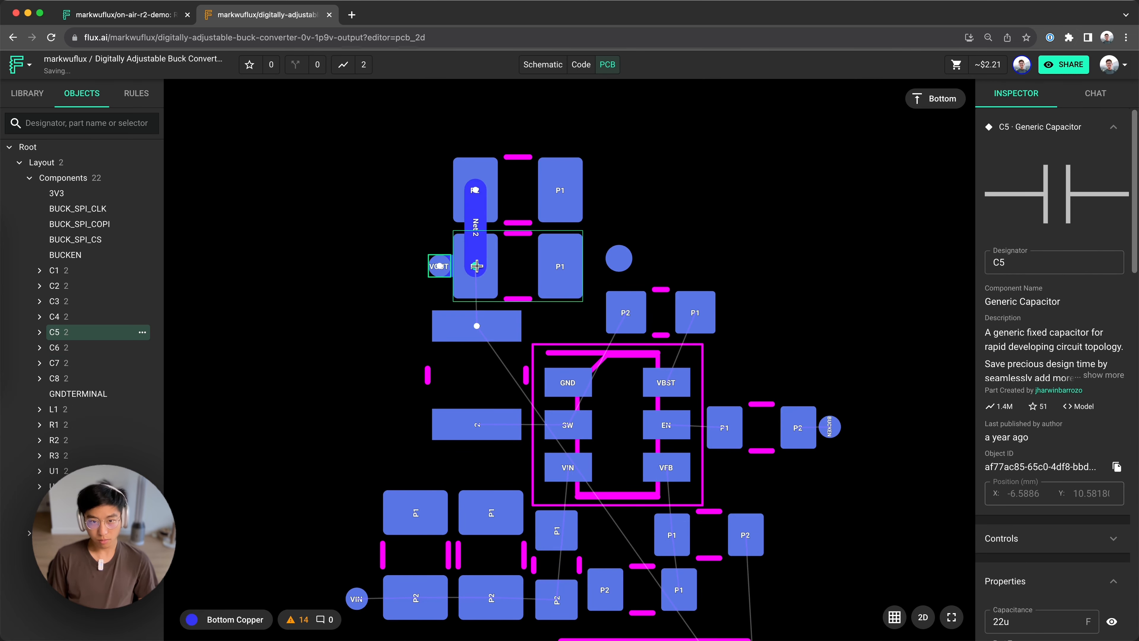
left_click(440, 265)
left_click(474, 325)
Step: Route the switching net from L1's pad 2 to U2's SW pin and on to C4's P2 pad
scroll(474, 326, "up", 3)
key("w")
left_click(477, 233)
left_click(417, 438)
left_click(582, 438)
left_click(615, 261)
Step: Connect C4's P1 pad to VBST and link the EN pin through R3 to the BUCKEN terminal
scroll(580, 334, "up", 2)
left_click(600, 318)
left_click(530, 350)
left_click(665, 291)
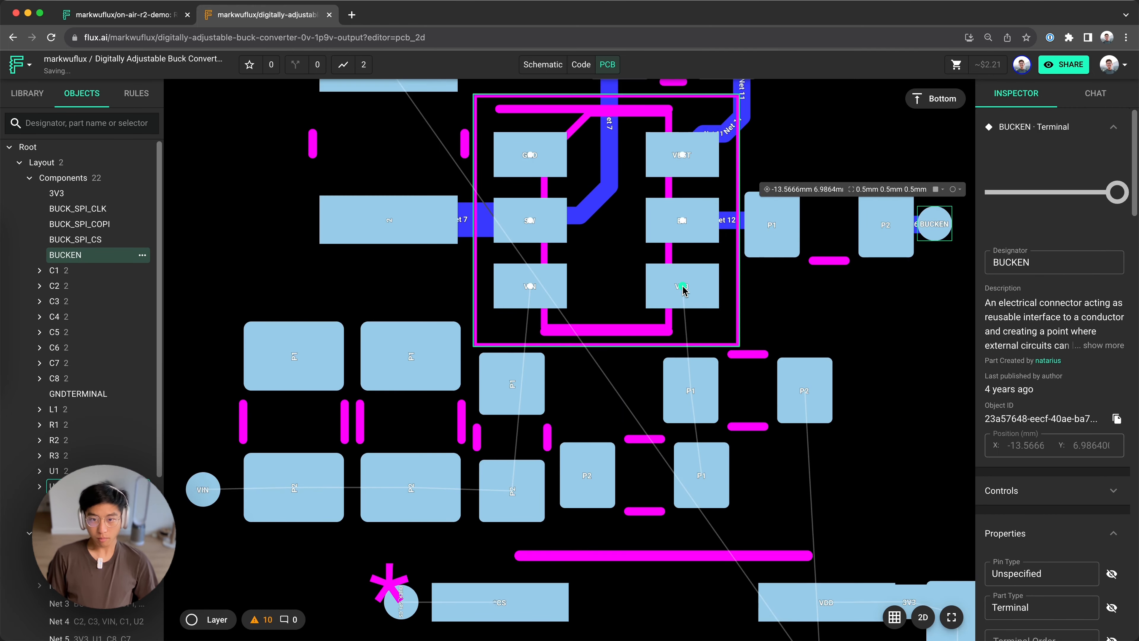
Step: Route U2's VFB pin to the P1 pads of the two feedback components below it
left_click(683, 286)
left_click(691, 390)
left_click(701, 475)
Step: Rotate the input capacitors 180° so their P2 pads face U2's VIN pin
scroll(529, 287, "down", 2)
left_click_drag(301, 333, 444, 400)
key("r")
key("r")
left_click(234, 291)
left_click_drag(278, 366, 536, 379)
left_click_drag(309, 347, 448, 377)
left_click_drag(448, 376, 449, 342)
Step: Reposition the rotated input capacitors near U2 and align the VIN terminal with the outermost P2 pad
left_click_drag(295, 423, 305, 296)
left_click(267, 300)
left_click_drag(287, 341, 447, 388)
left_click_drag(446, 395, 445, 413)
left_click(269, 314)
left_click_drag(303, 297, 303, 313)
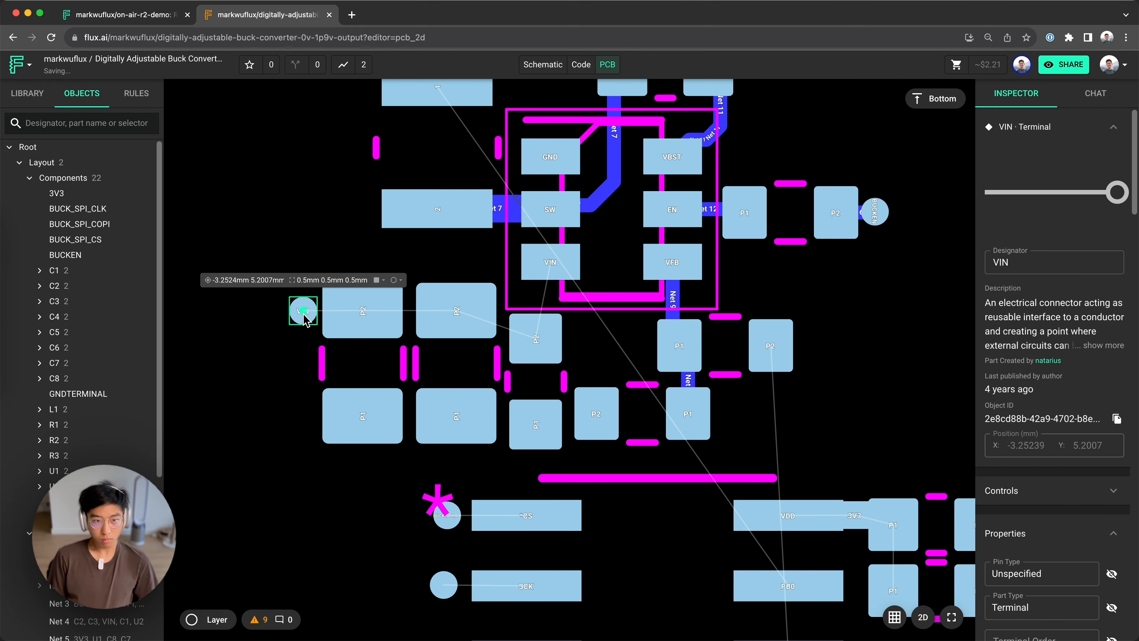
Step: Route a wide trace from the VIN terminal through the three input capacitors' P2 pads to U2's VIN pin
left_click(304, 313)
left_click(362, 310)
left_click(457, 310)
left_click(536, 338)
scroll(534, 306, "up", 3)
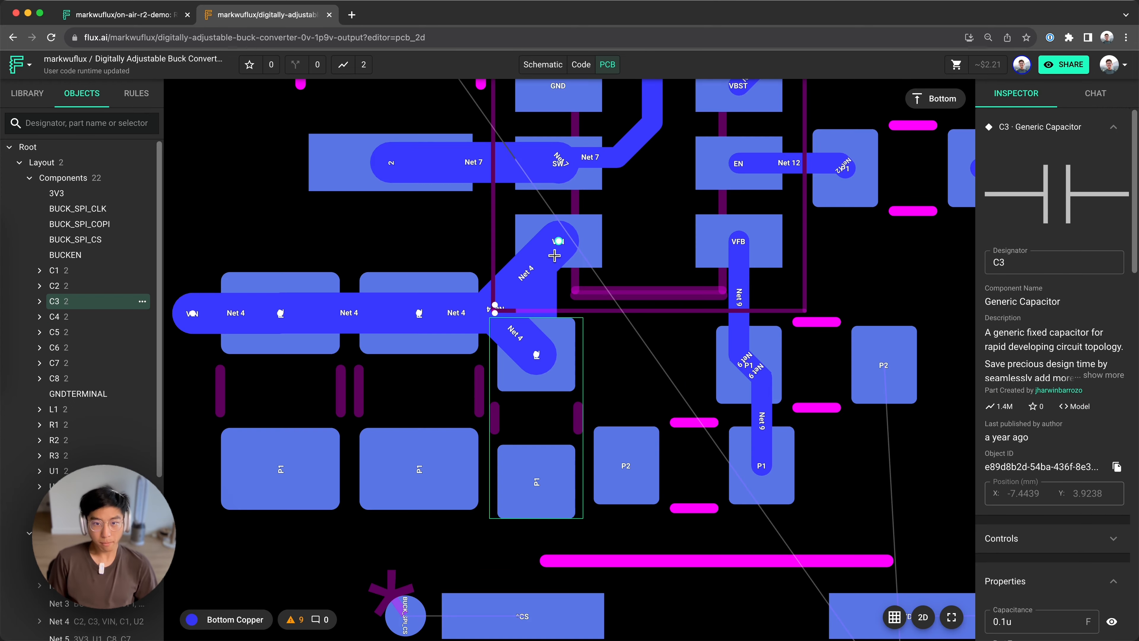
left_click(557, 243)
scroll(554, 251, "down", 2)
left_click(536, 282)
key("Escape")
Step: Rotate U1 together with its SPI terminals, 3V3 terminal and decoupling capacitors by 180°
scroll(449, 265, "down", 4)
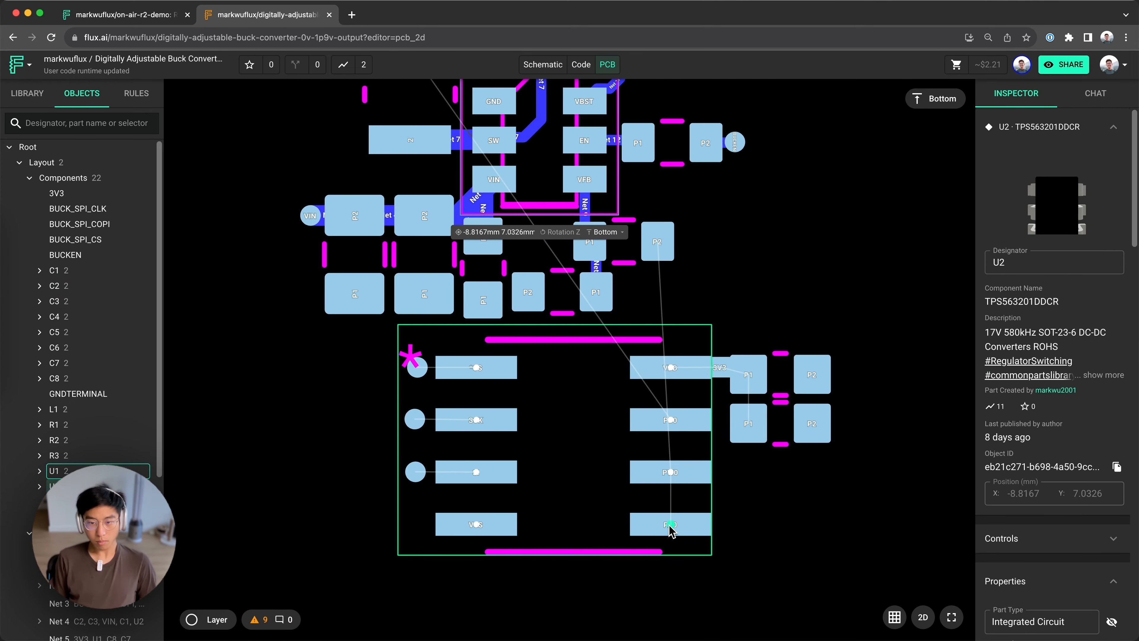
scroll(668, 362, "down", 3)
left_click_drag(781, 521, 497, 498)
key("r")
key("r")
key("super+z")
key("super+z")
key("r")
key("r")
Step: Move the rotated U1 group so its PA0 pad sits below the feedback network's unrouted P2 pad
scroll(686, 395, "down", 1)
left_click_drag(730, 400, 804, 363)
key("Escape")
scroll(658, 290, "up", 2)
scroll(661, 287, "up", 2)
Step: Route the feedback network's P2 pad down to U1's PA0 and PW0 pads
left_click(665, 248)
left_click(678, 328)
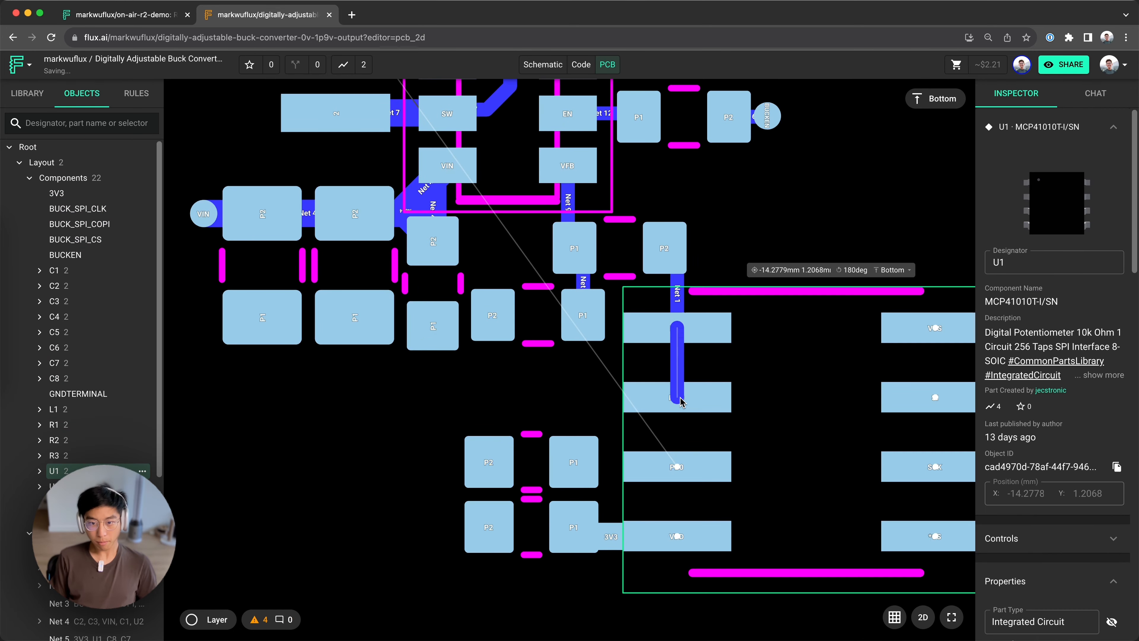
left_click(681, 398)
scroll(681, 398, "down", 3)
left_click(665, 465)
key("Escape")
scroll(457, 164, "up", 5)
left_click(450, 171)
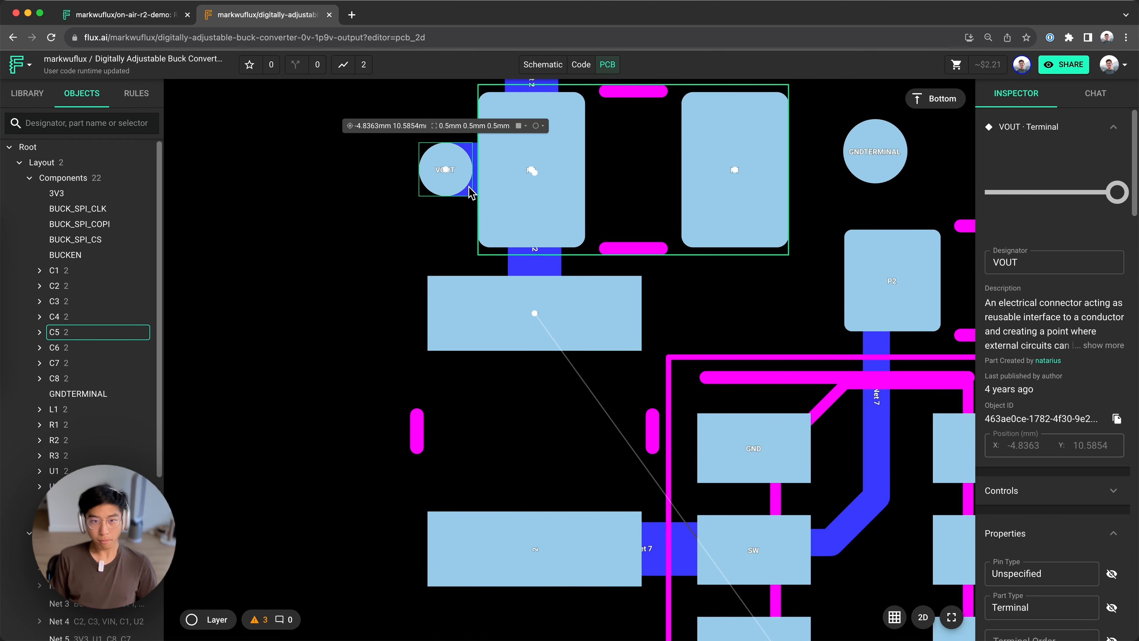
key("v")
key("Escape")
scroll(421, 206, "down", 3)
scroll(426, 183, "up", 3)
Step: Route from the VOUT terminal through a via, across the top copper, to a second via near the VFB pin
left_click(433, 194)
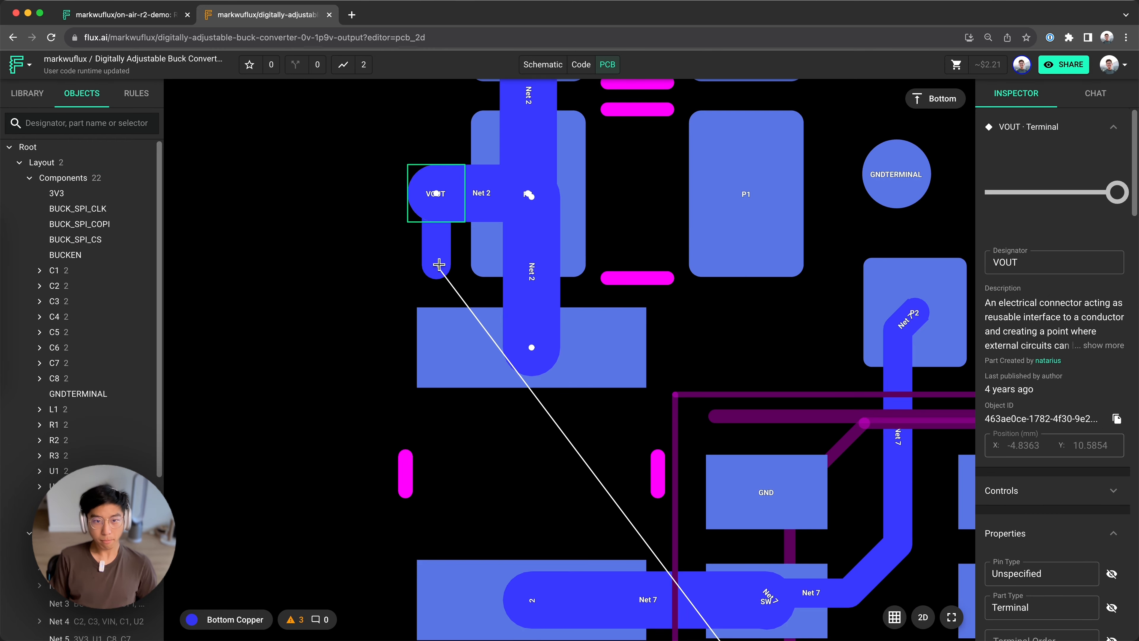
key("v")
scroll(524, 332, "down", 4)
scroll(526, 347, "down", 2)
key("v")
left_click(677, 453)
scroll(723, 448, "up", 3)
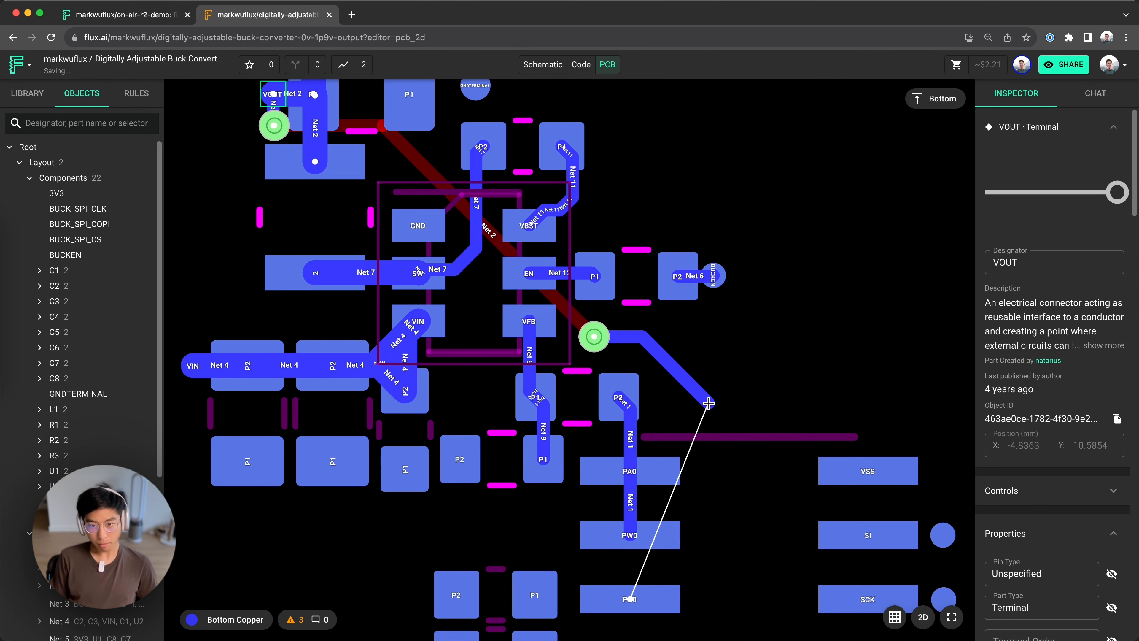
Step: Continue the VOUT trace on bottom copper around PA0 and PW0 to U1's PB0 pad and adjust its end
left_click(716, 402)
scroll(707, 525, "down", 2)
left_click(689, 513)
left_click(642, 530)
scroll(665, 514, "up", 4)
left_click_drag(665, 513, 690, 524)
left_click(740, 464)
scroll(743, 461, "up", 3)
scroll(700, 512, "down", 6)
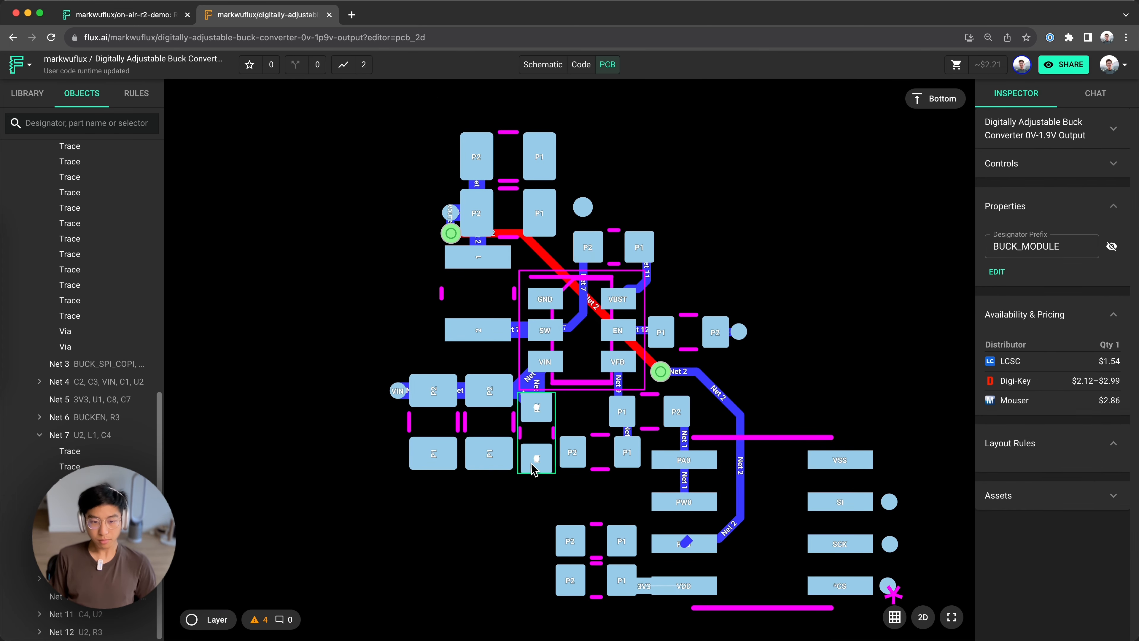
scroll(546, 389, "down", 2)
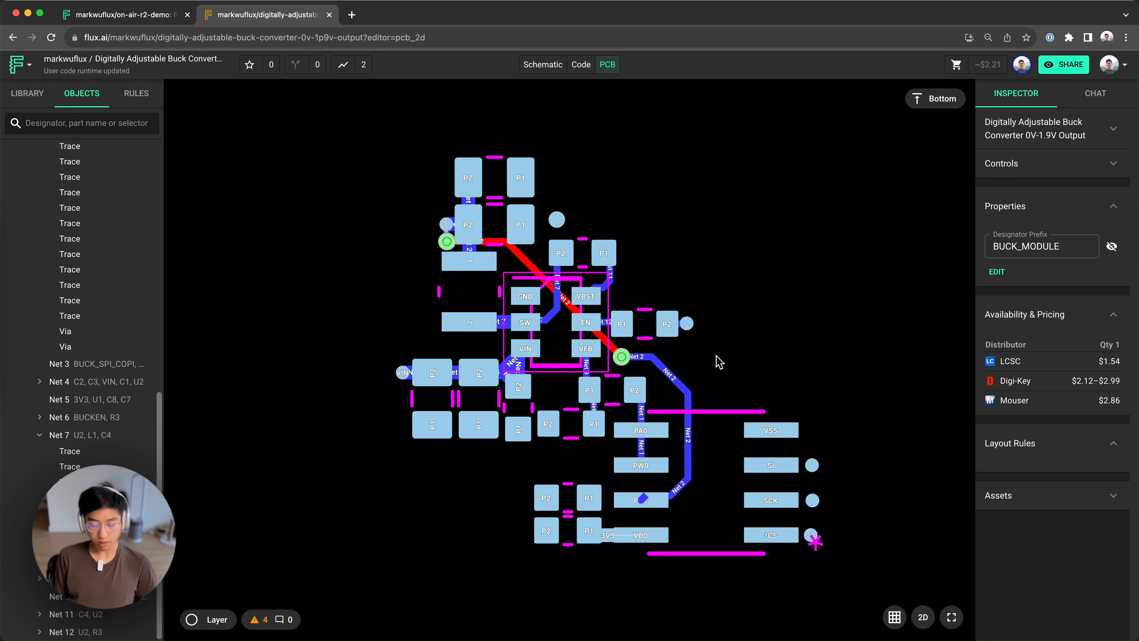
Step: Publish the buck converter module's changes with the note "layout of PCB"
key("super+s")
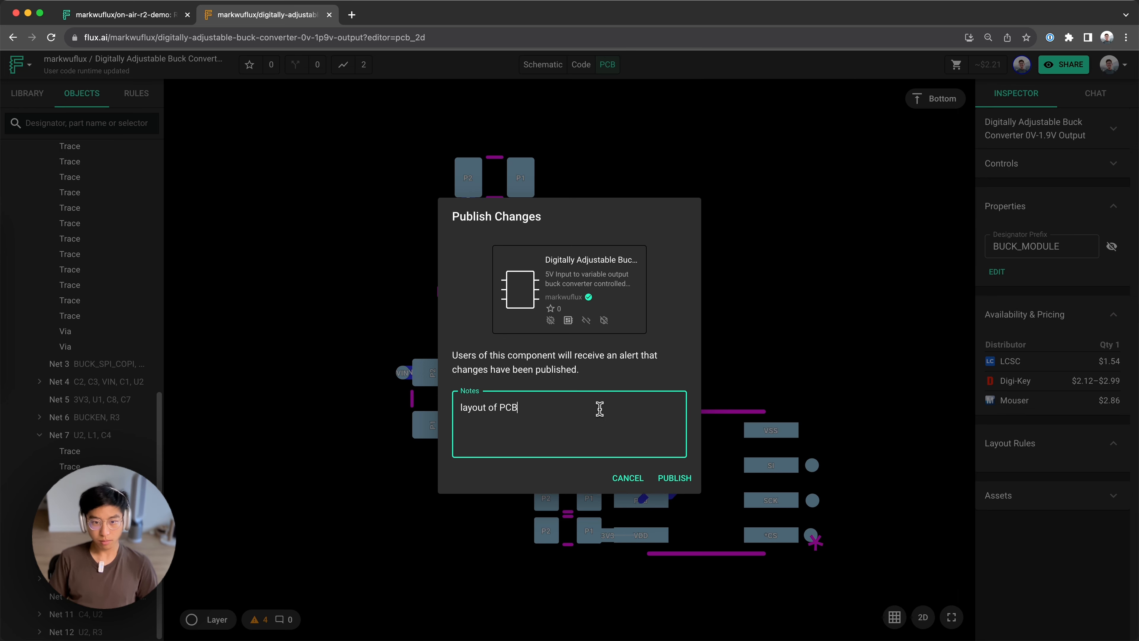
left_click(674, 478)
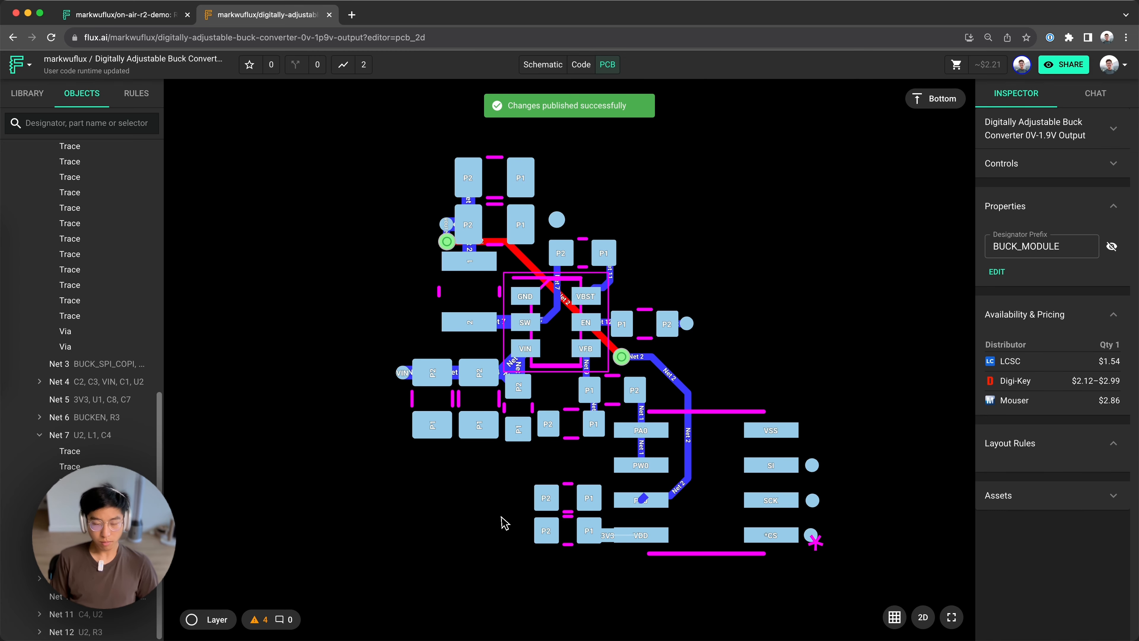
Step: Switch to the On Air R2 Demo project and check the updated buck module on the whole board
left_click(123, 15)
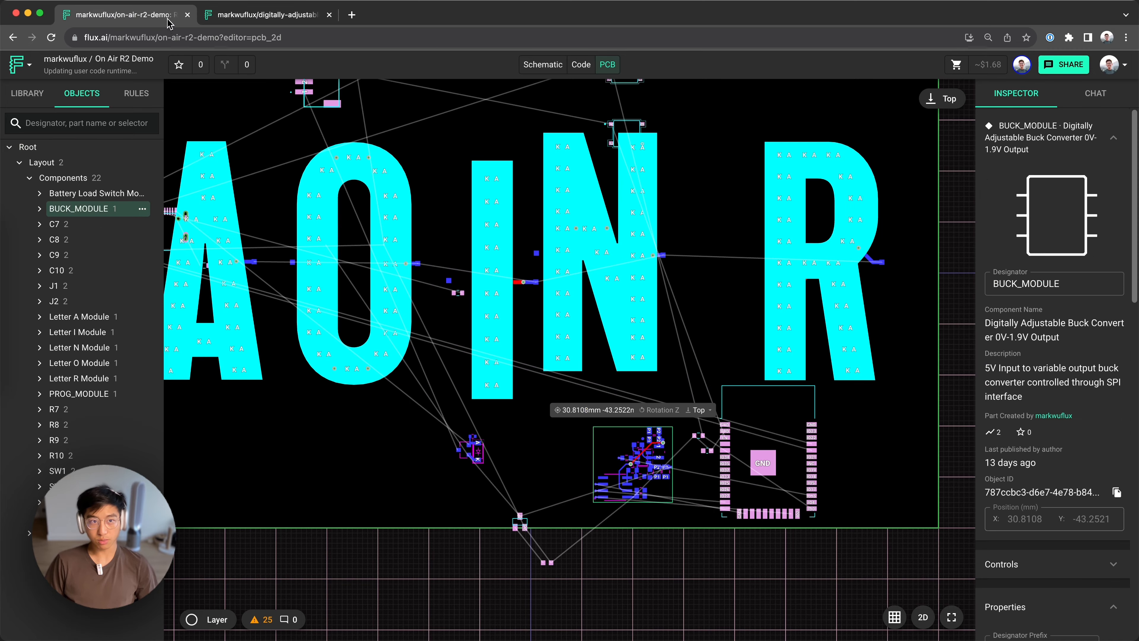
left_click(555, 449)
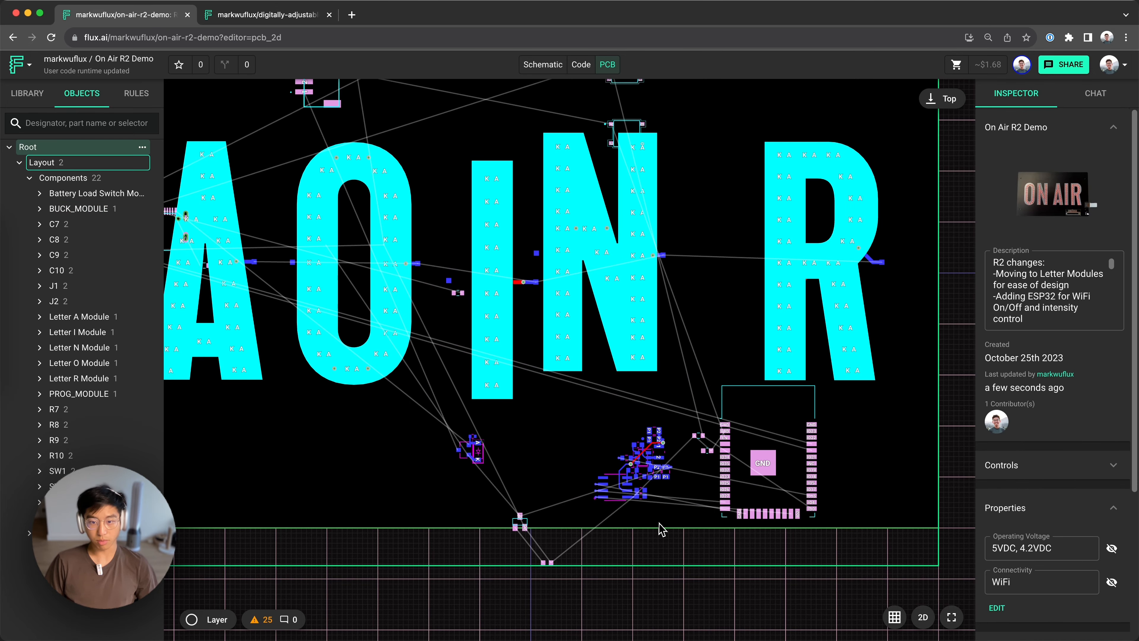
scroll(663, 516, "down", 3)
scroll(659, 500, "down", 2)
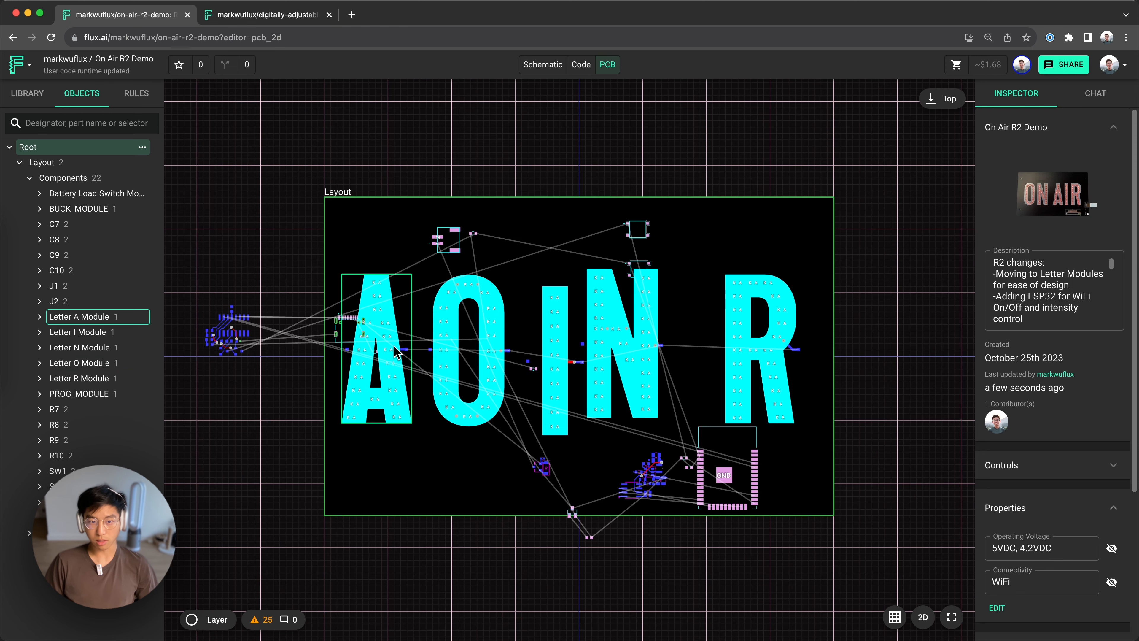
Step: Move the connector overlapping letter A to the board's upper-left corner, the upper parts above the board, and the ESP32 group below the letters
left_click_drag(346, 339, 334, 218)
left_click_drag(391, 217, 655, 254)
left_click_drag(637, 229, 644, 151)
left_click_drag(639, 269, 645, 190)
left_click_drag(516, 444, 776, 548)
left_click_drag(723, 475, 737, 549)
Step: Move the small parts between letters O and I next to the connector in the board's upper-left corner
scroll(535, 371, "up", 4)
left_click(530, 366)
left_click_drag(530, 366, 318, 198)
scroll(410, 310, "down", 5)
Step: Rearrange the five letter modules across the board so that they read ON AIR
left_click(496, 269)
left_click_drag(496, 269, 463, 317)
left_click_drag(542, 310, 562, 297)
scroll(368, 325, "up", 2)
left_click_drag(326, 338, 567, 326)
left_click_drag(426, 294, 374, 419)
left_click_drag(296, 283, 444, 330)
left_click_drag(391, 302, 381, 164)
left_click_drag(551, 318, 621, 318)
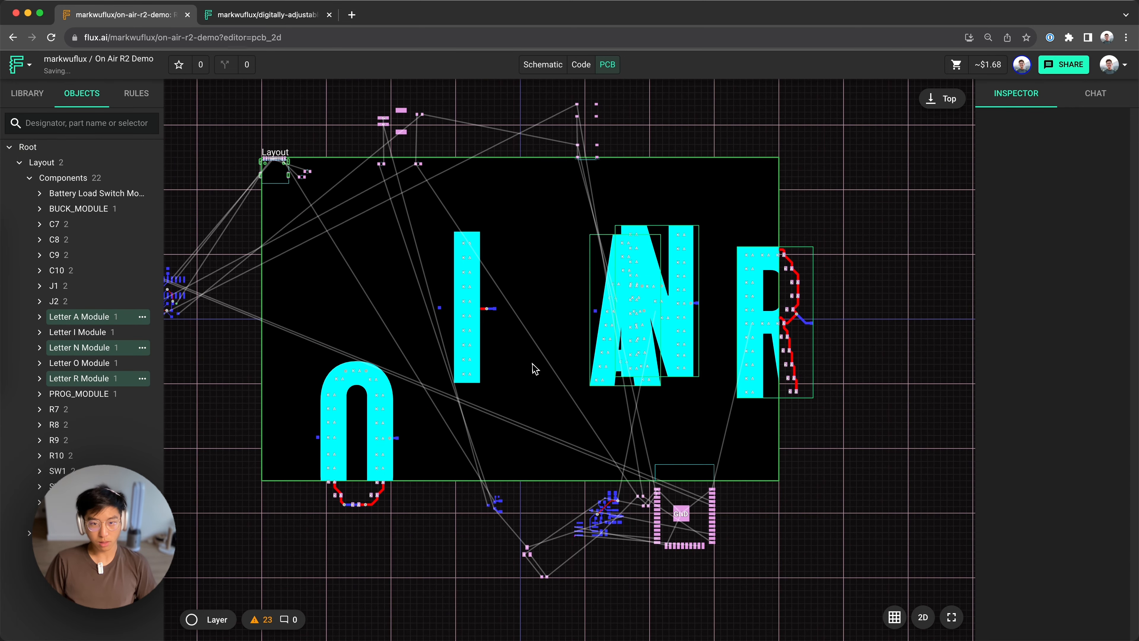
left_click(361, 386)
left_click_drag(361, 387, 321, 283)
left_click_drag(681, 263, 699, 306)
left_click_drag(578, 290, 756, 309)
left_click_drag(757, 318, 687, 314)
left_click(769, 361)
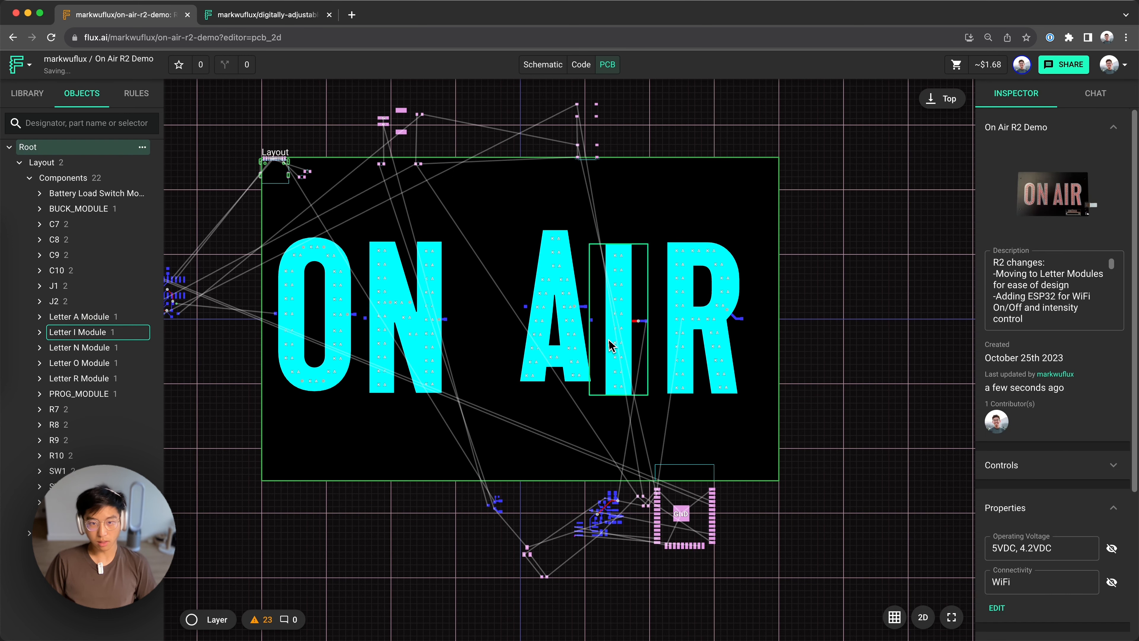
Step: Align the tops of all five letter modules and space them evenly horizontally
left_click_drag(764, 402, 341, 259)
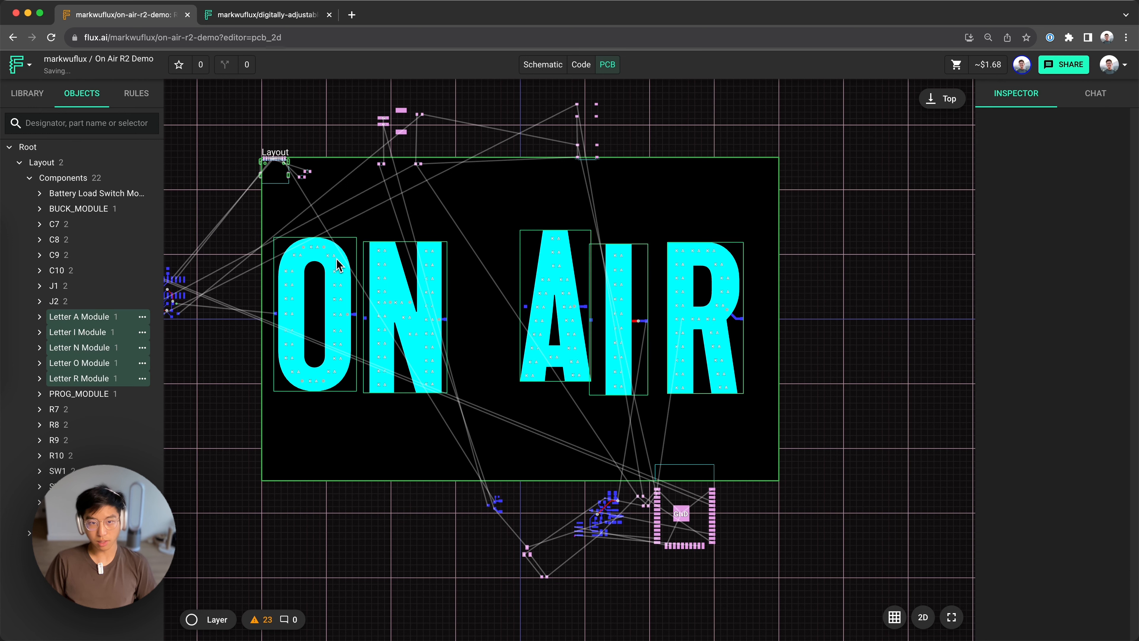
right_click(318, 311)
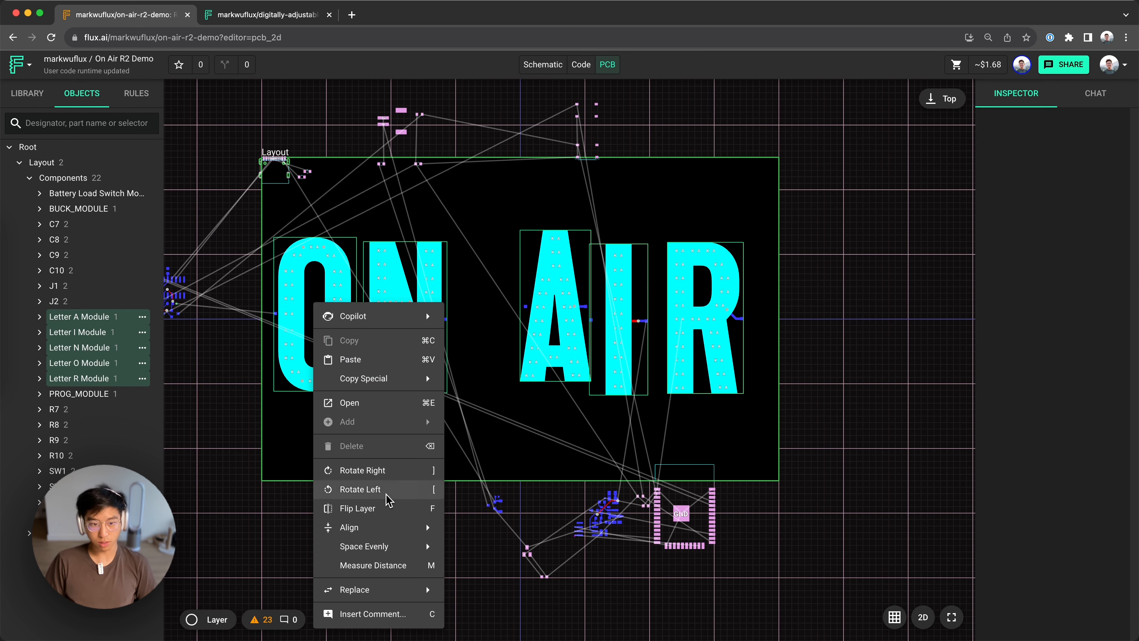
mouse_move(385, 527)
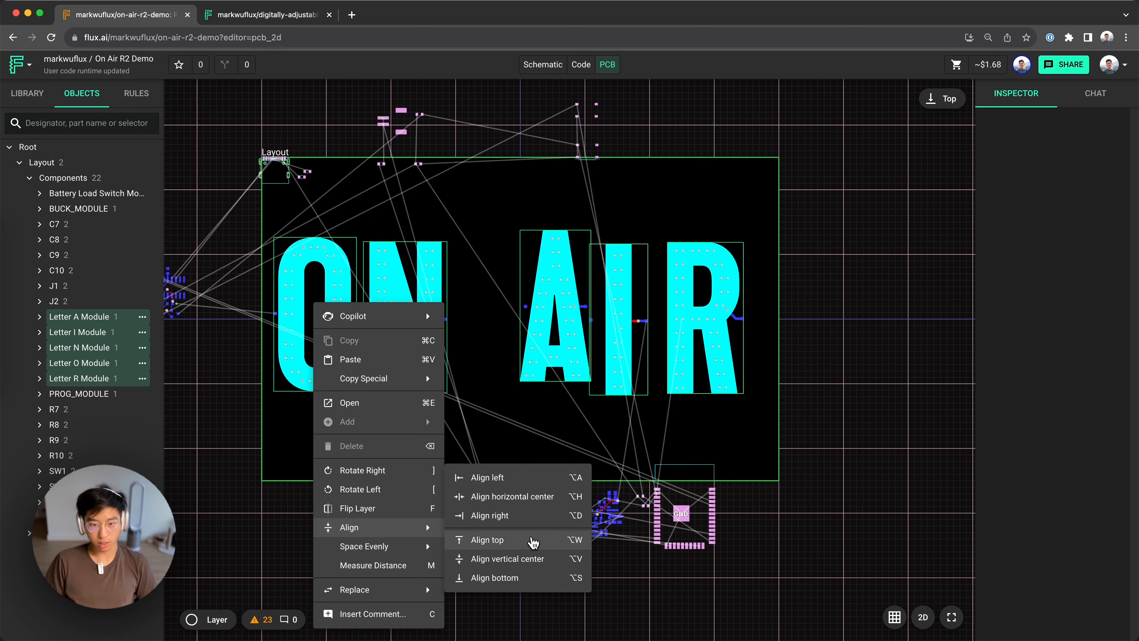
left_click(533, 543)
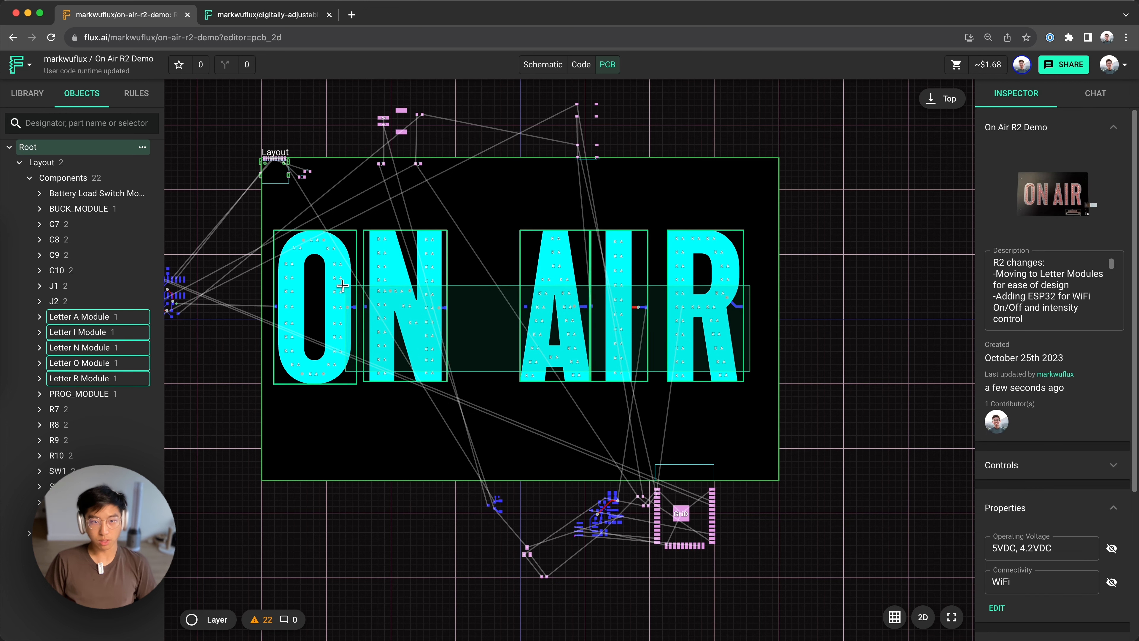
right_click(325, 294)
mouse_move(378, 533)
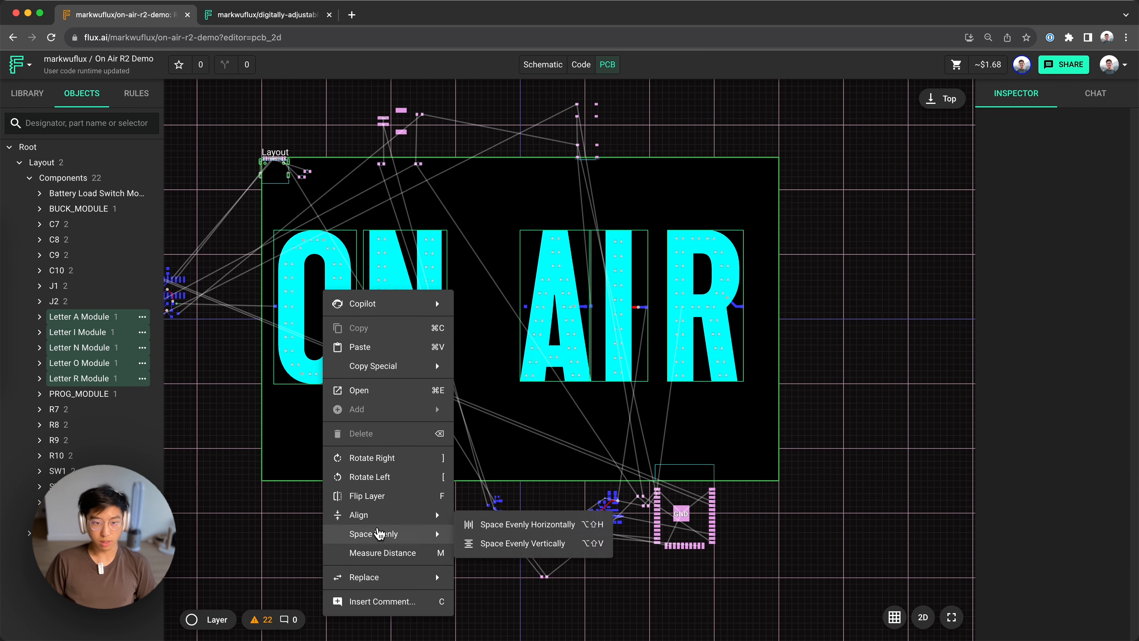
left_click(546, 530)
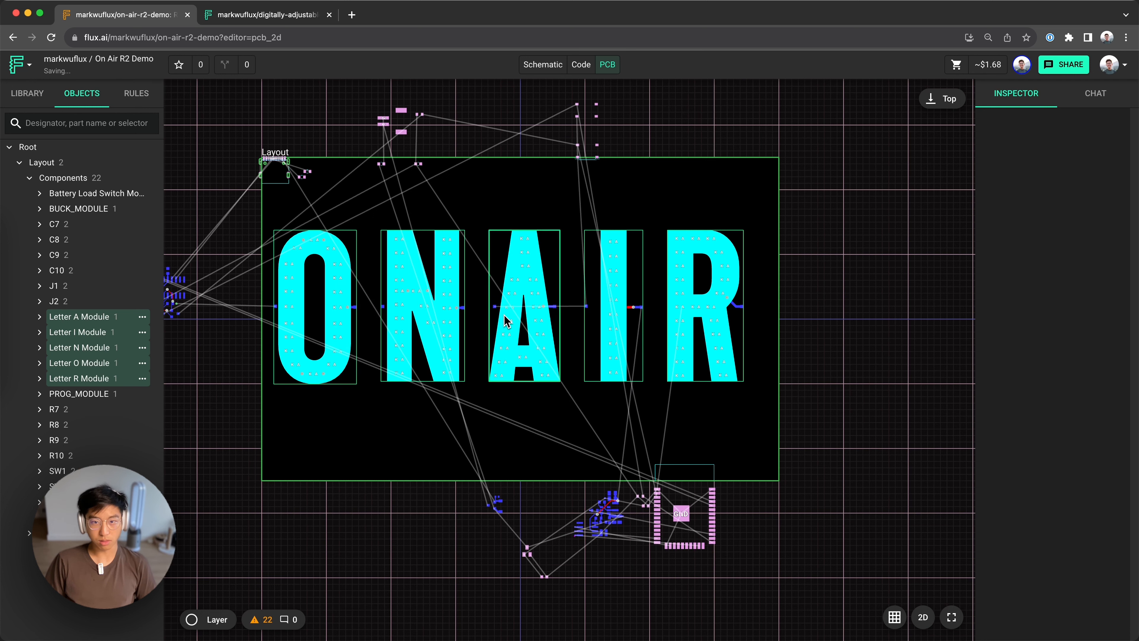
Step: Open a word gap by shifting letters A, I and R right and letters O and N left as groups
left_click(747, 403)
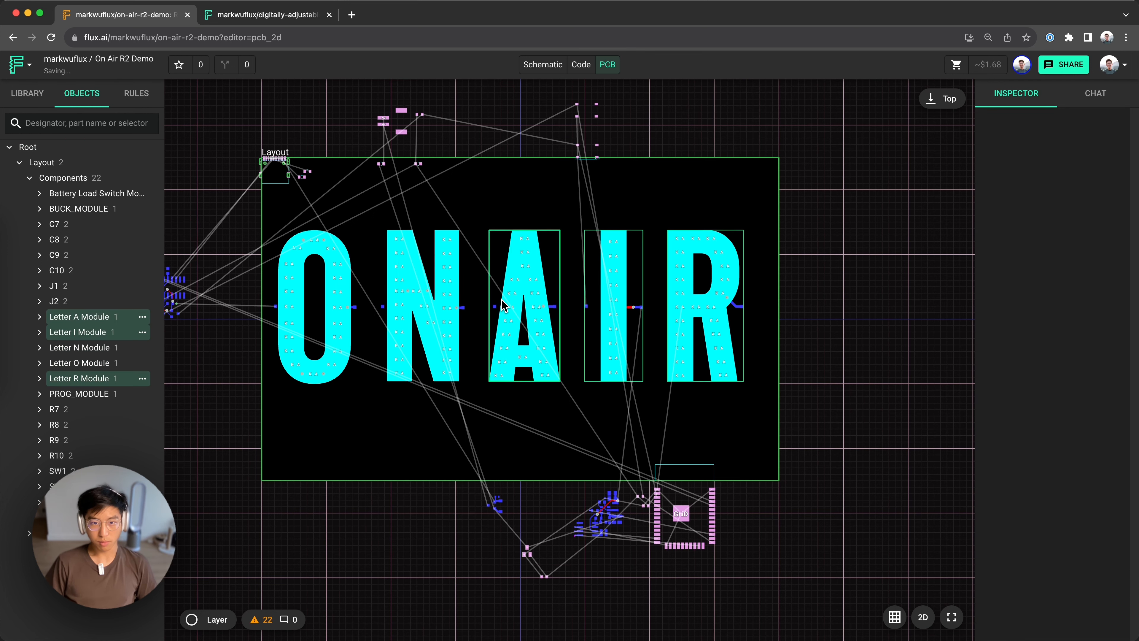
left_click_drag(513, 308, 543, 306, "shift")
left_click_drag(473, 330, 324, 335)
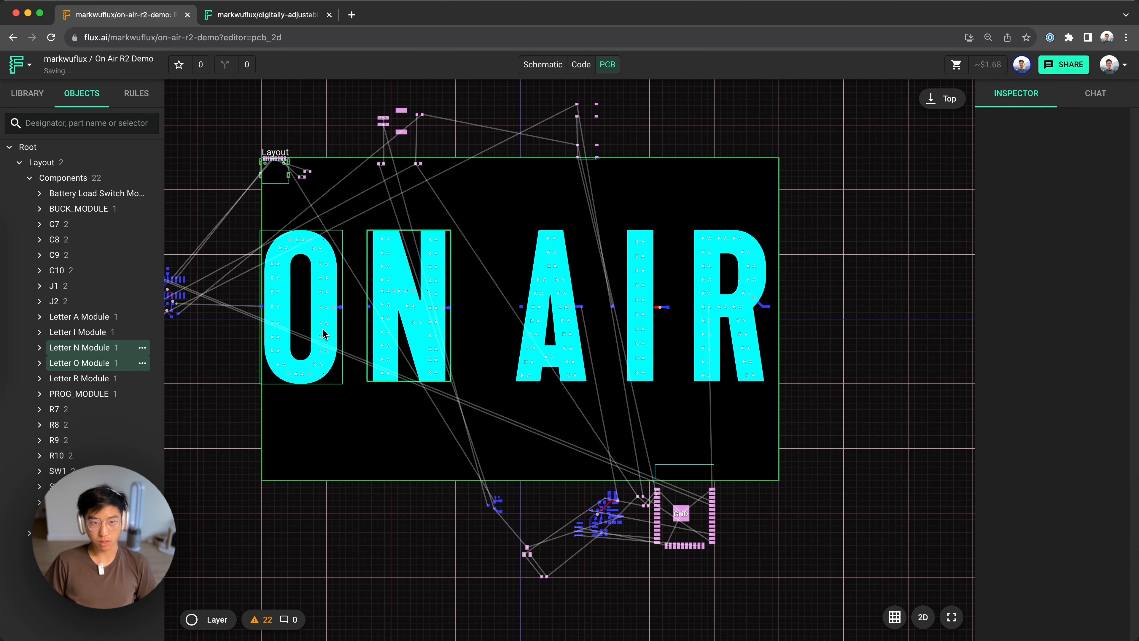
left_click_drag(470, 403, 389, 343)
left_click_drag(740, 403, 580, 344)
left_click_drag(462, 400, 322, 360)
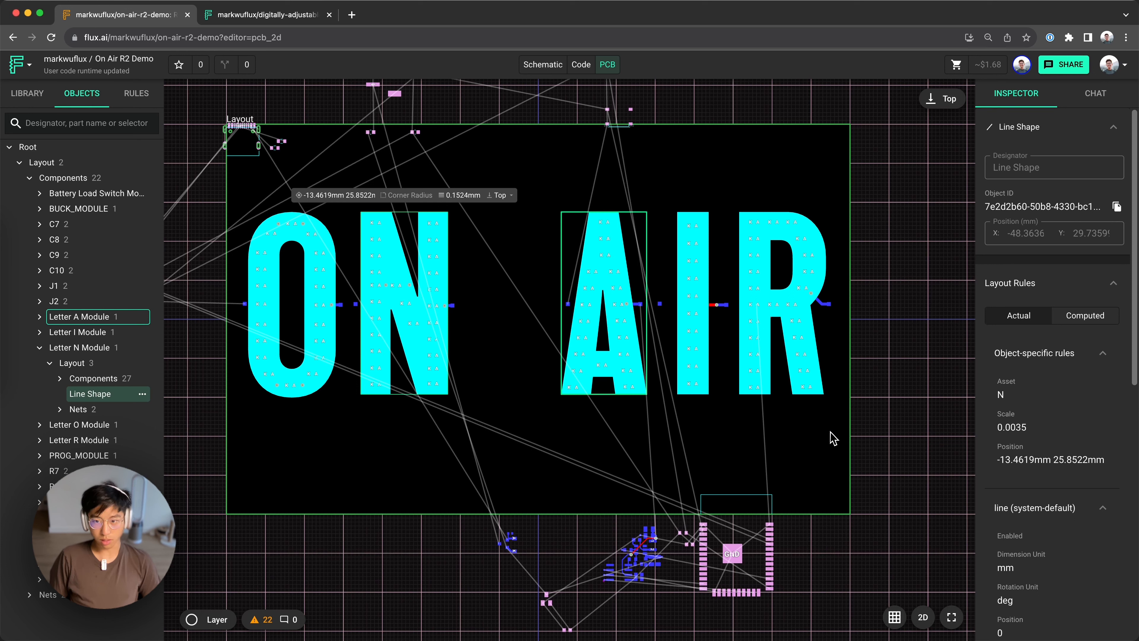
Step: Add a Position Y layout rule to the Letter N module and set it to 0
left_click_drag(818, 419, 294, 354)
left_click(433, 375)
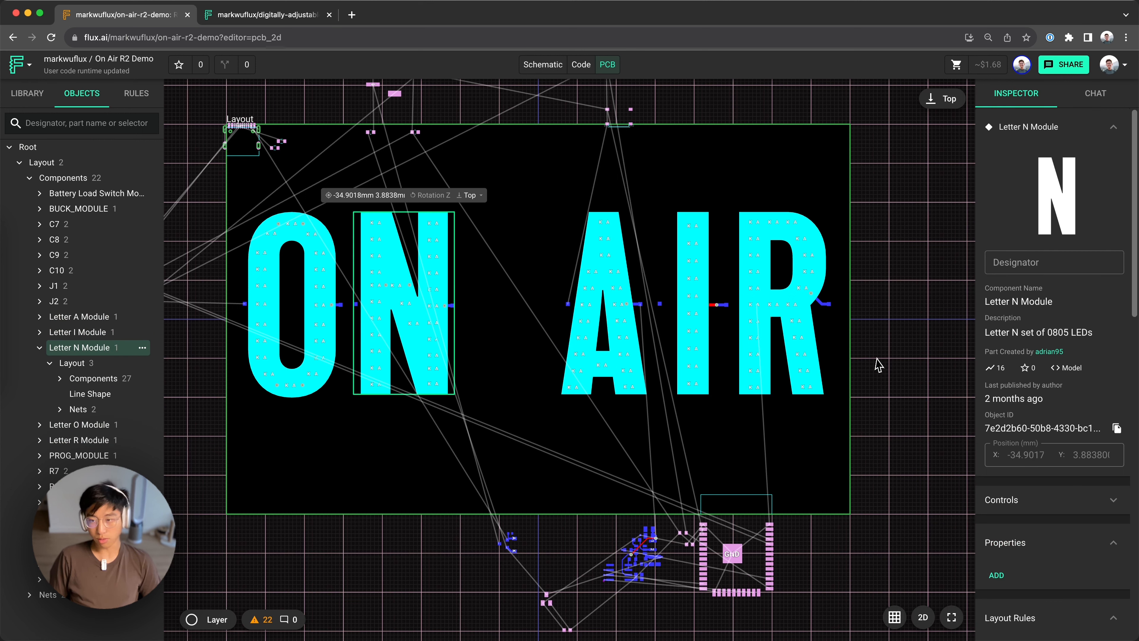
scroll(1032, 368, "down", 7)
scroll(1045, 398, "down", 2)
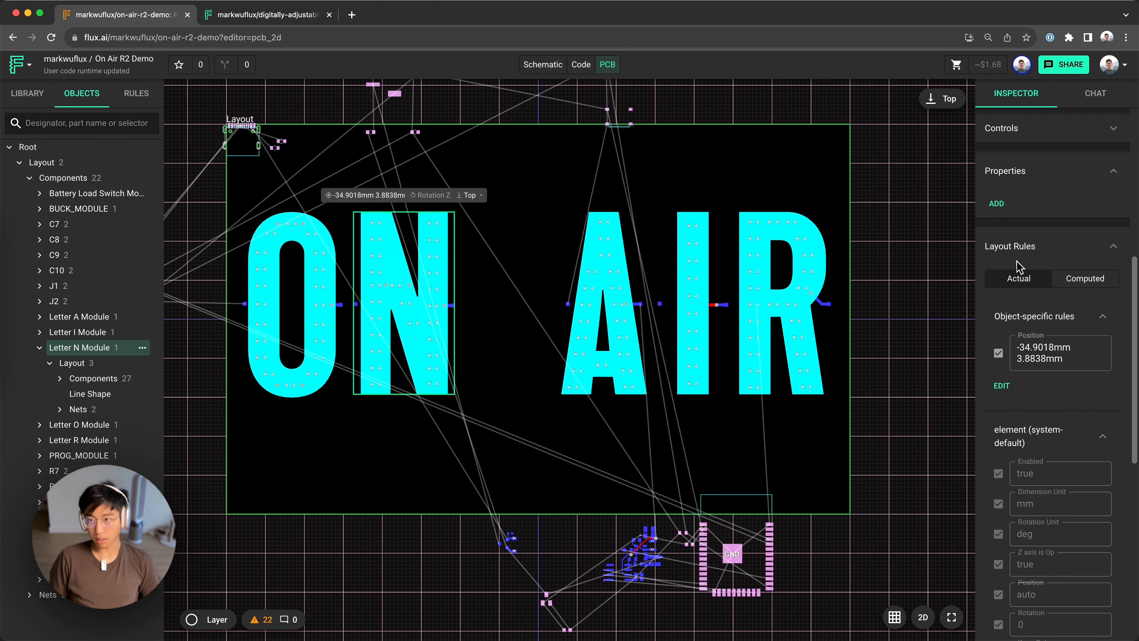
scroll(1004, 357, "down", 3)
left_click(1003, 245)
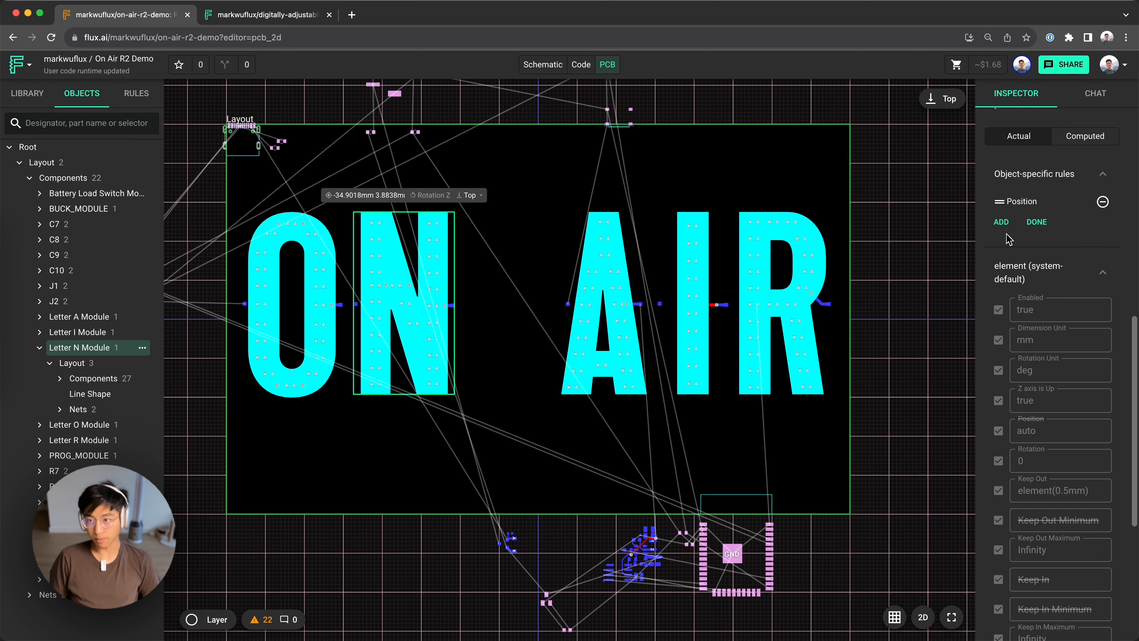
left_click(1002, 223)
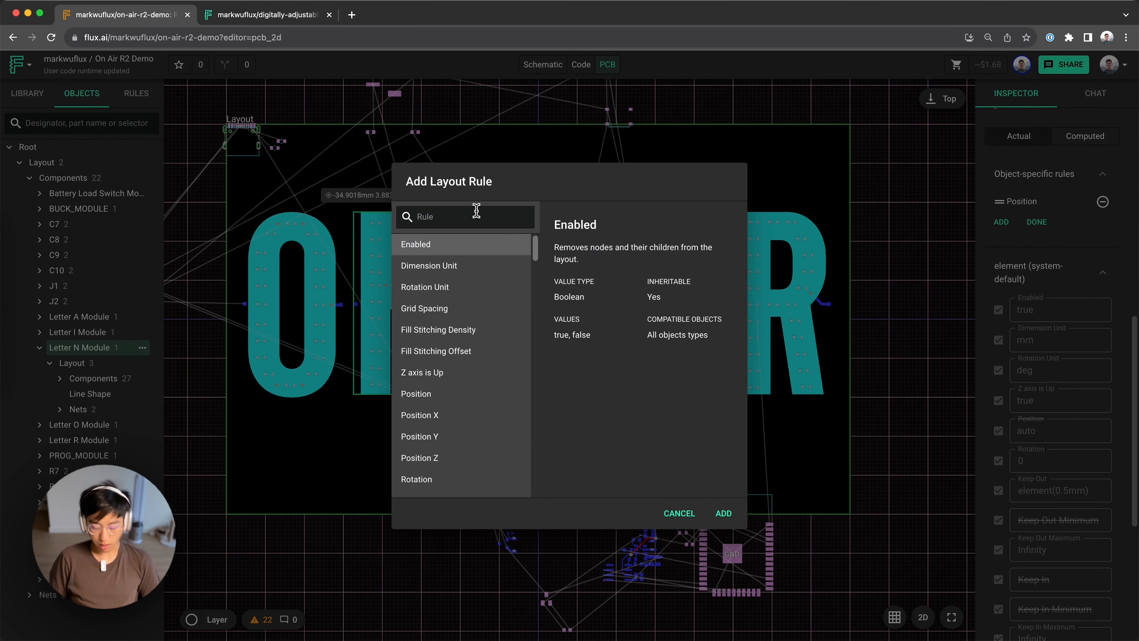
type("pos")
left_click(437, 289)
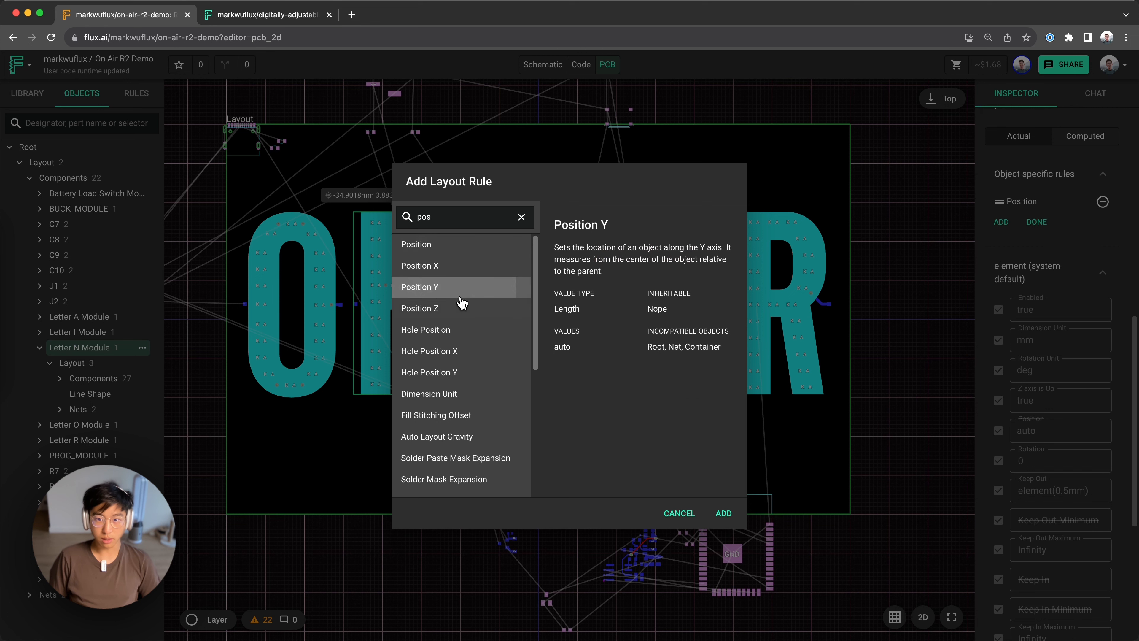
left_click(729, 513)
left_click(1036, 243)
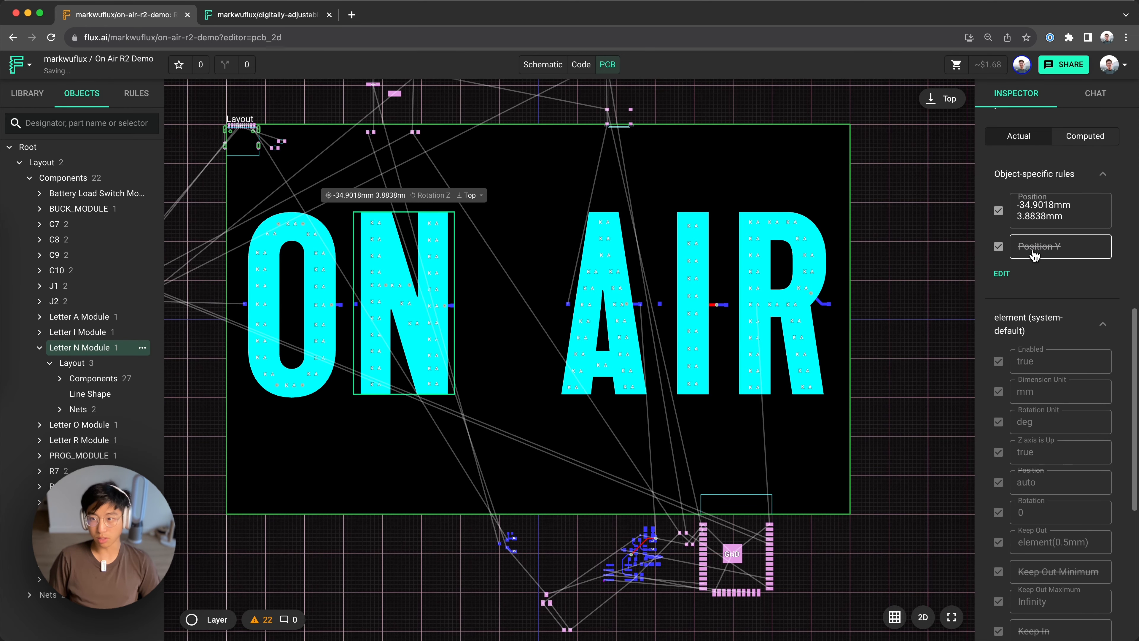
left_click(1045, 247)
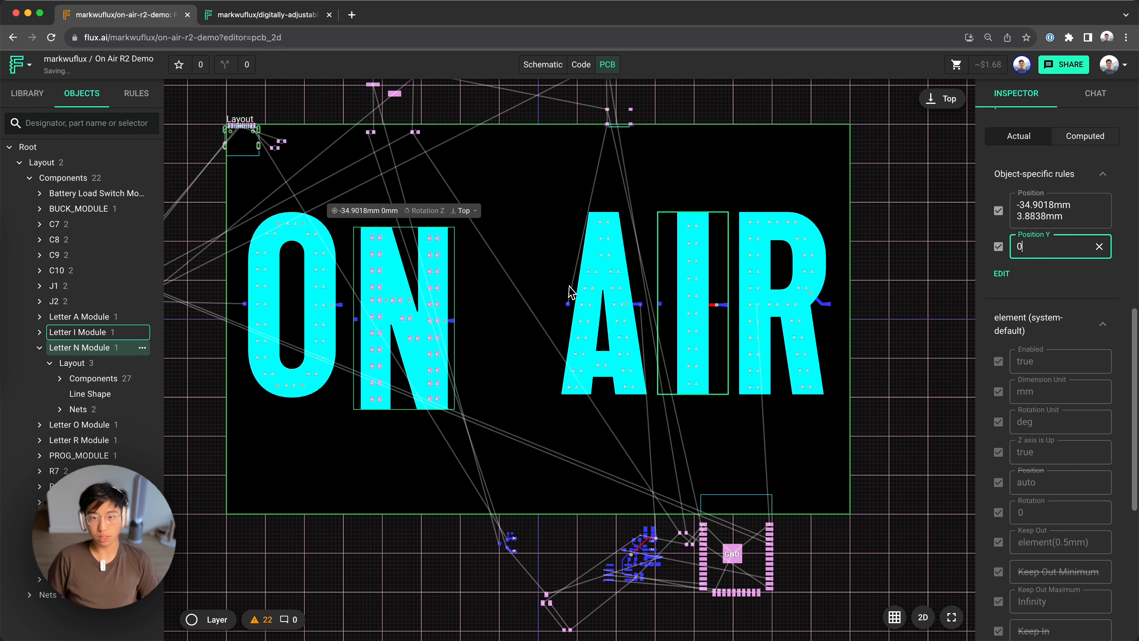
Step: Copy the Letter N module's Position Y rule of 0 to the Letter O, R, I and A modules
right_click(433, 283)
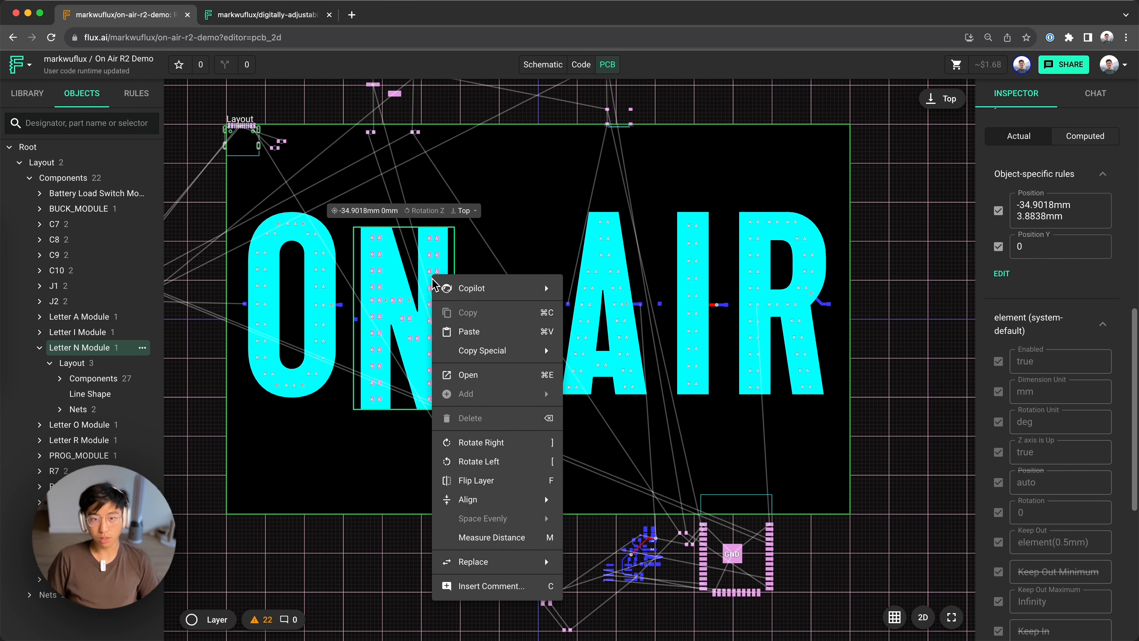
mouse_move(487, 350)
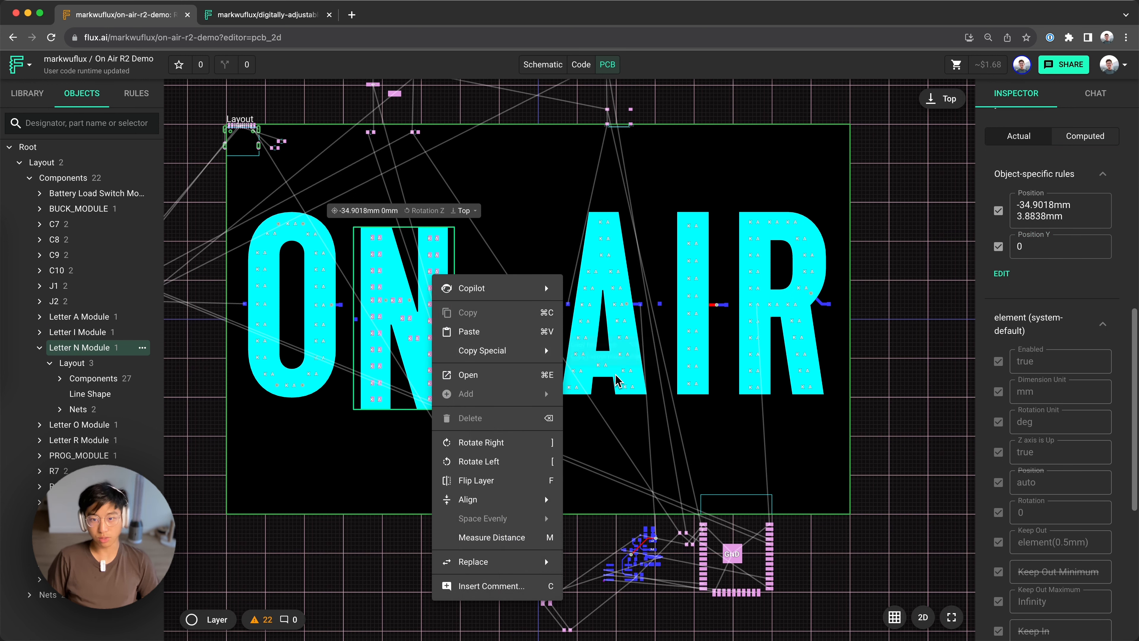
left_click(625, 365)
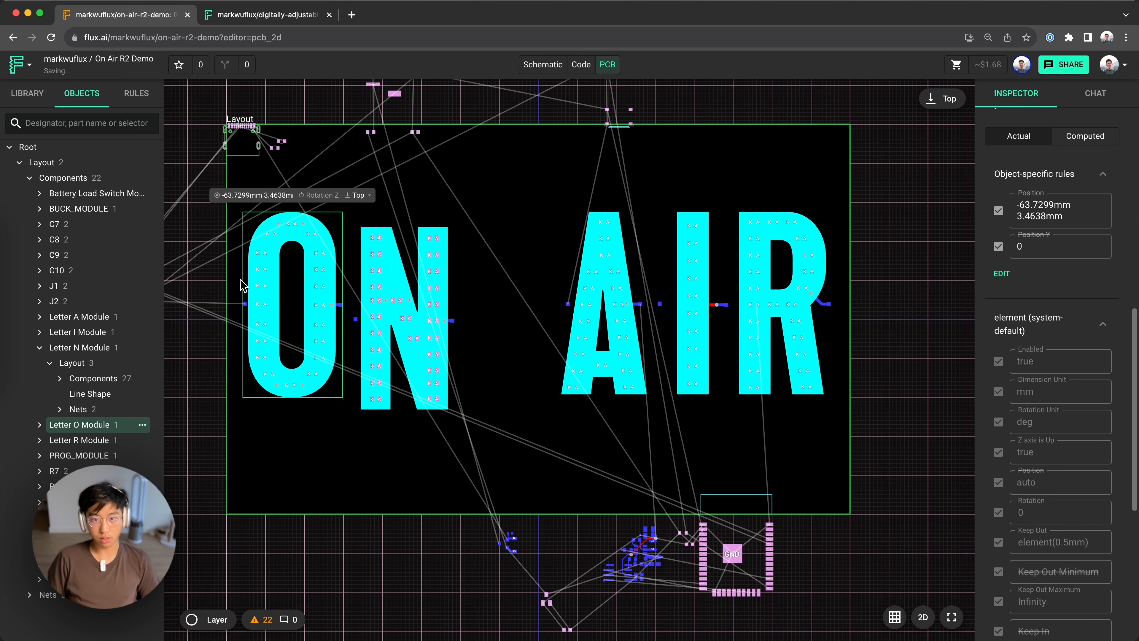
left_click(298, 285)
key("ctrl+v")
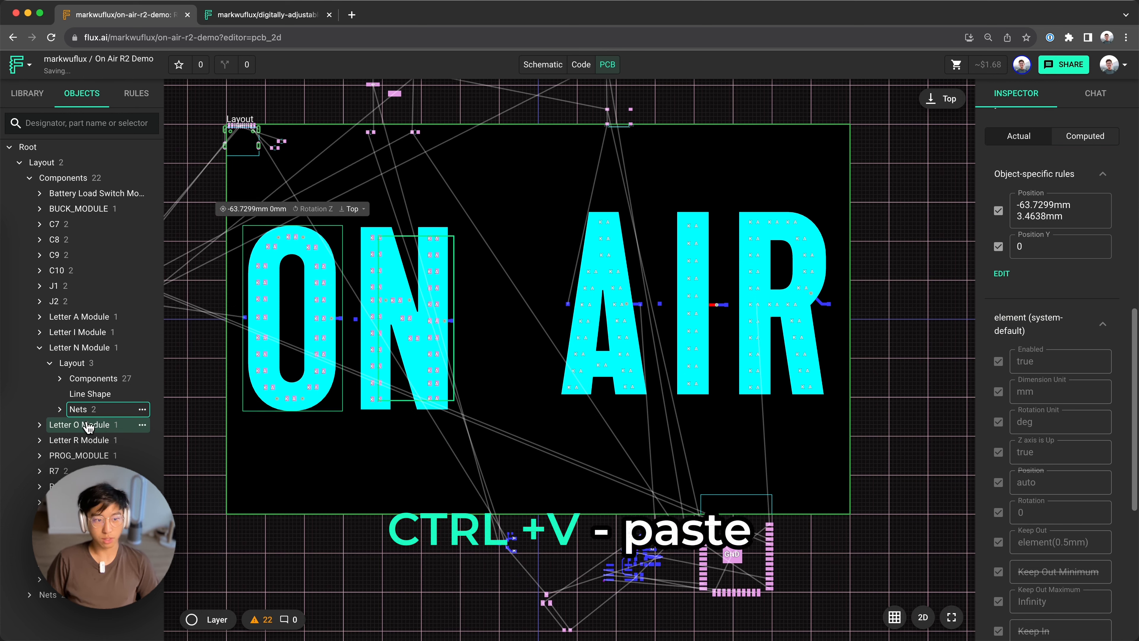
left_click(121, 447)
key("ctrl+v")
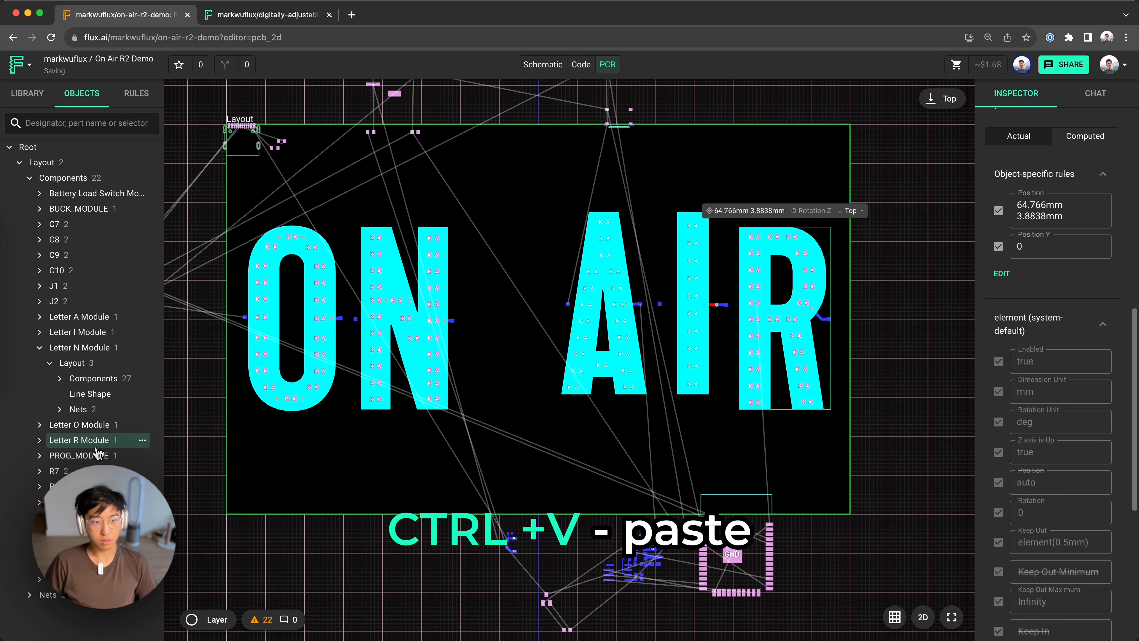
left_click(682, 366)
key("ctrl+v")
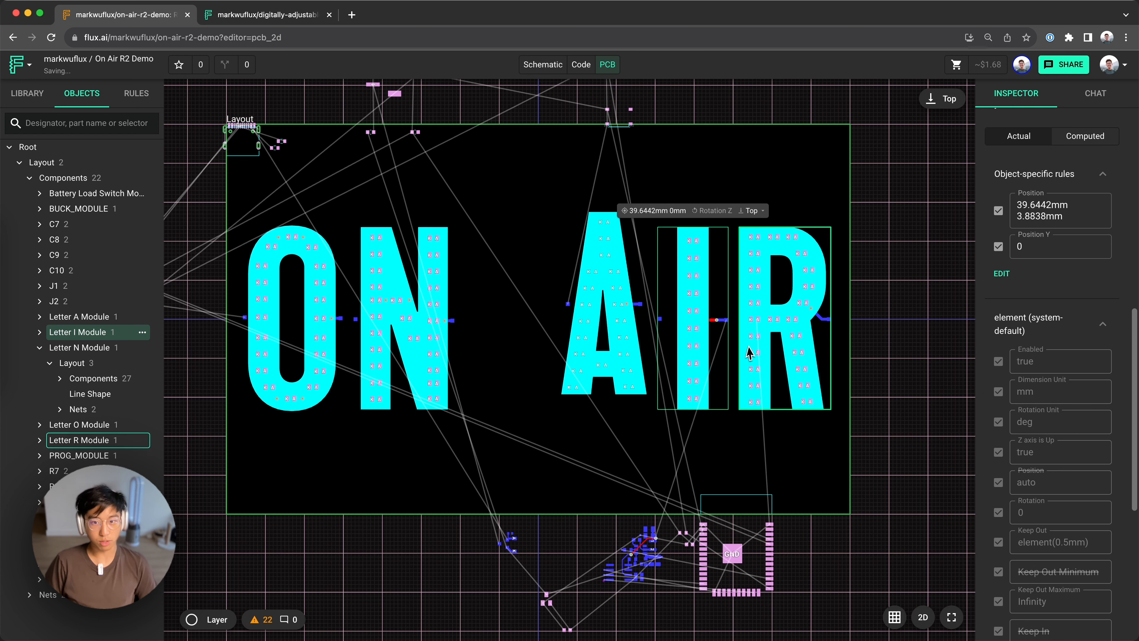
left_click(606, 314)
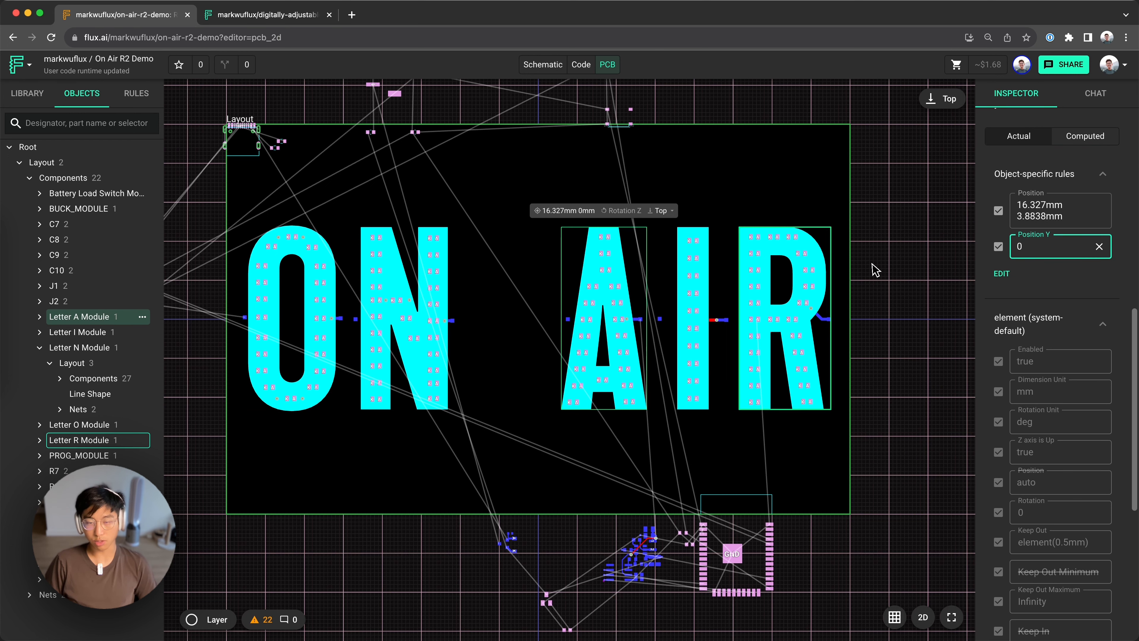
Step: Set the board layout's size to 140 by 100 mm
left_click(319, 162)
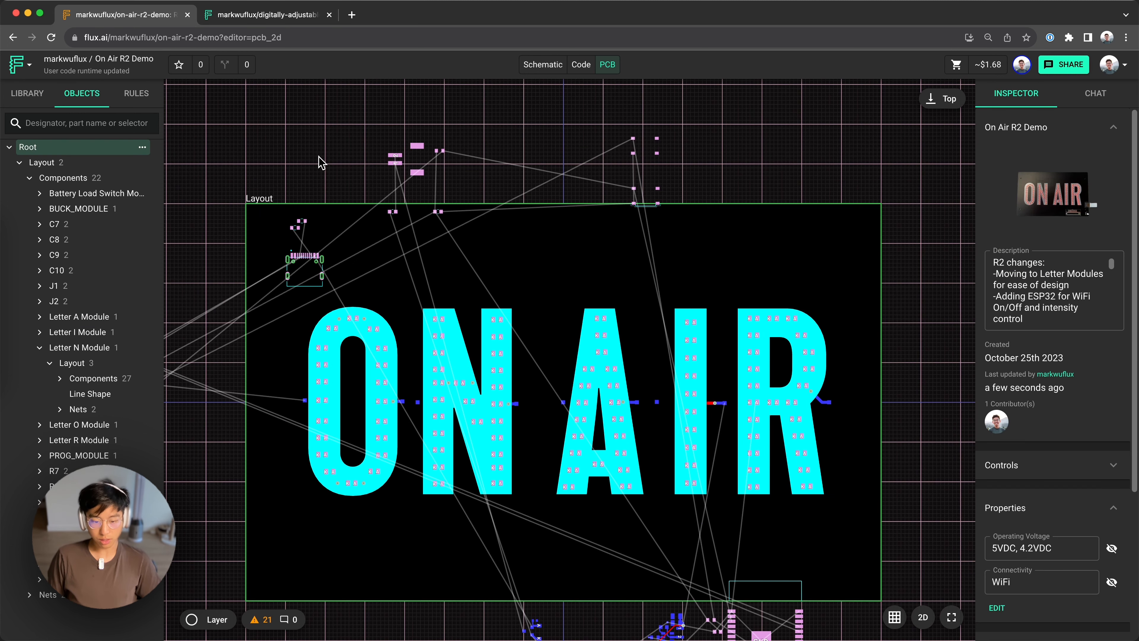
left_click(283, 211)
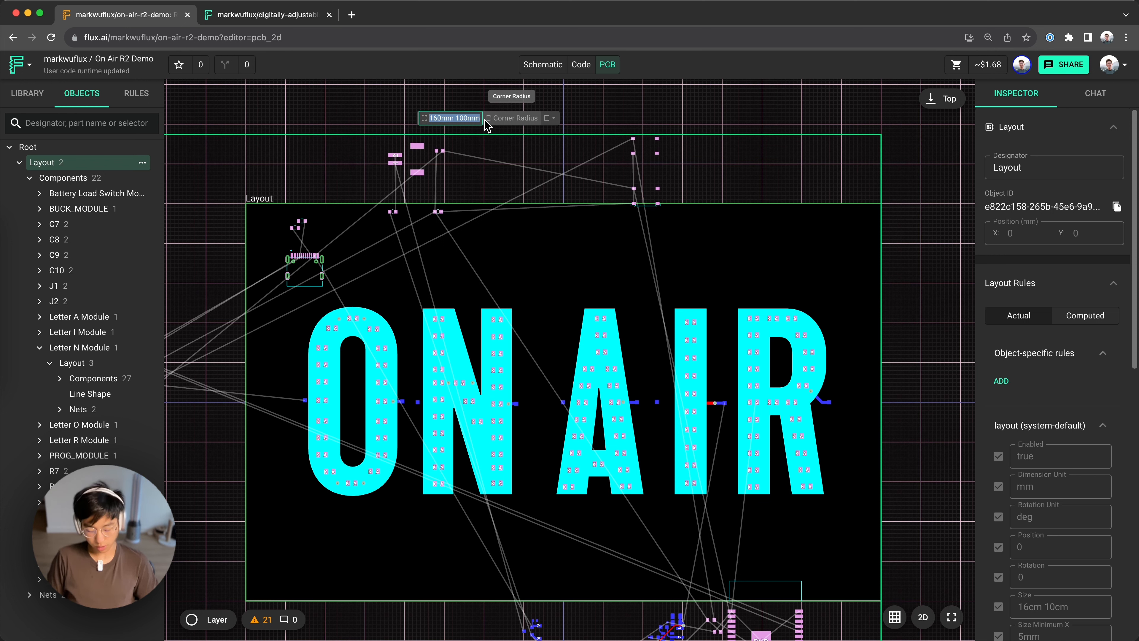
type("140 1")
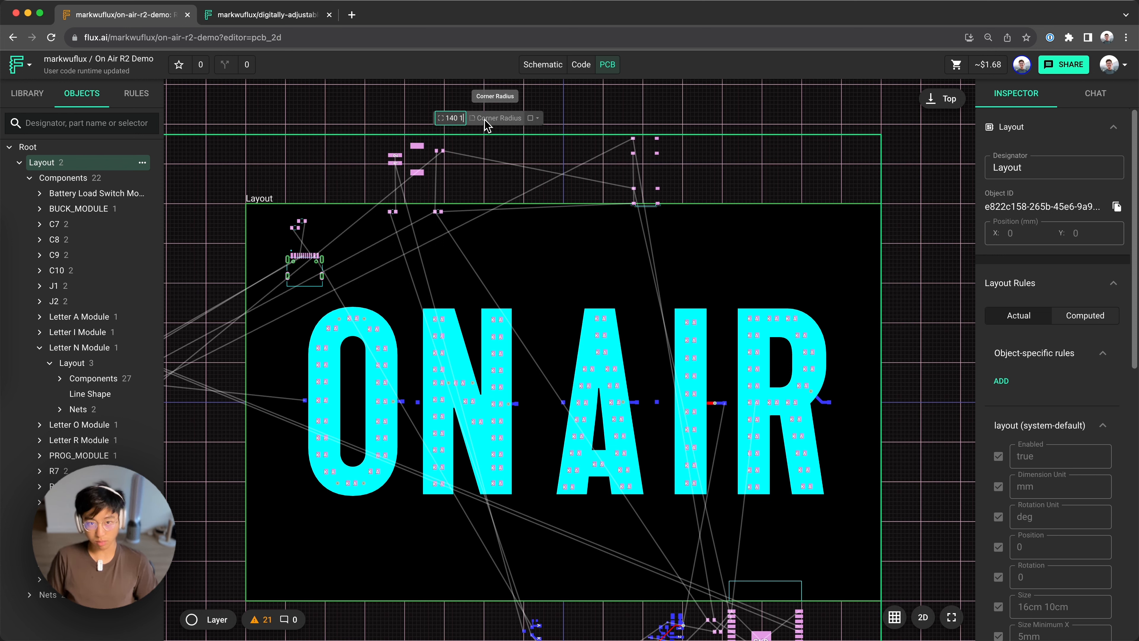
key("Return")
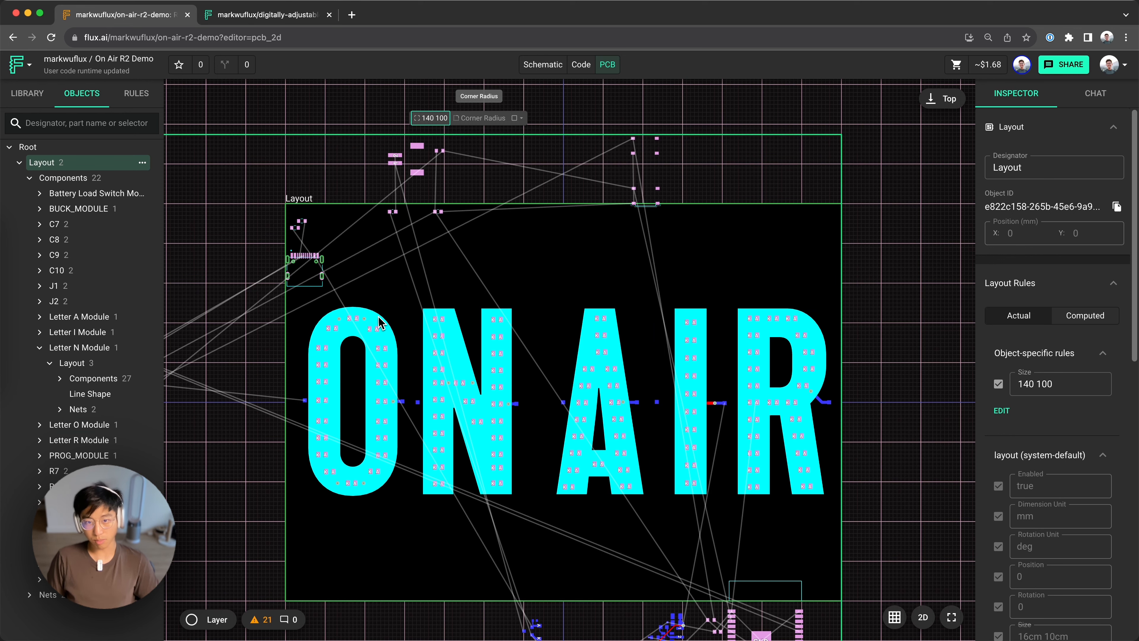
Step: Set the board layout's corner radius to 3 mm and look through the available layout shapes
scroll(481, 294, "up", 2, "ctrl")
scroll(552, 278, "down", 2)
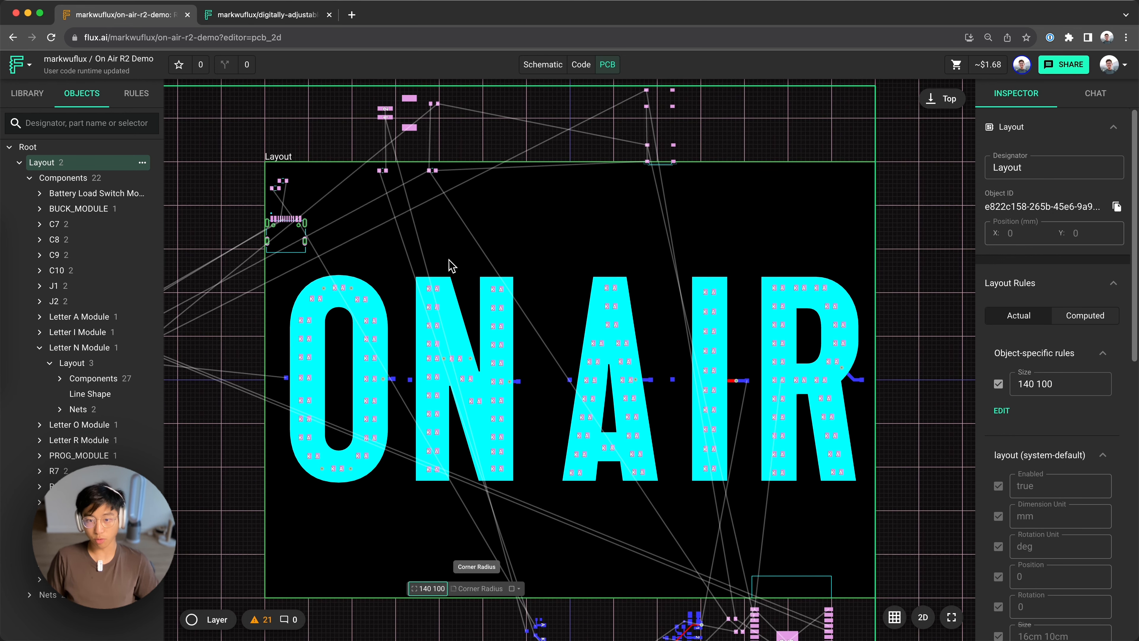
scroll(454, 362, "down", 3, "ctrl")
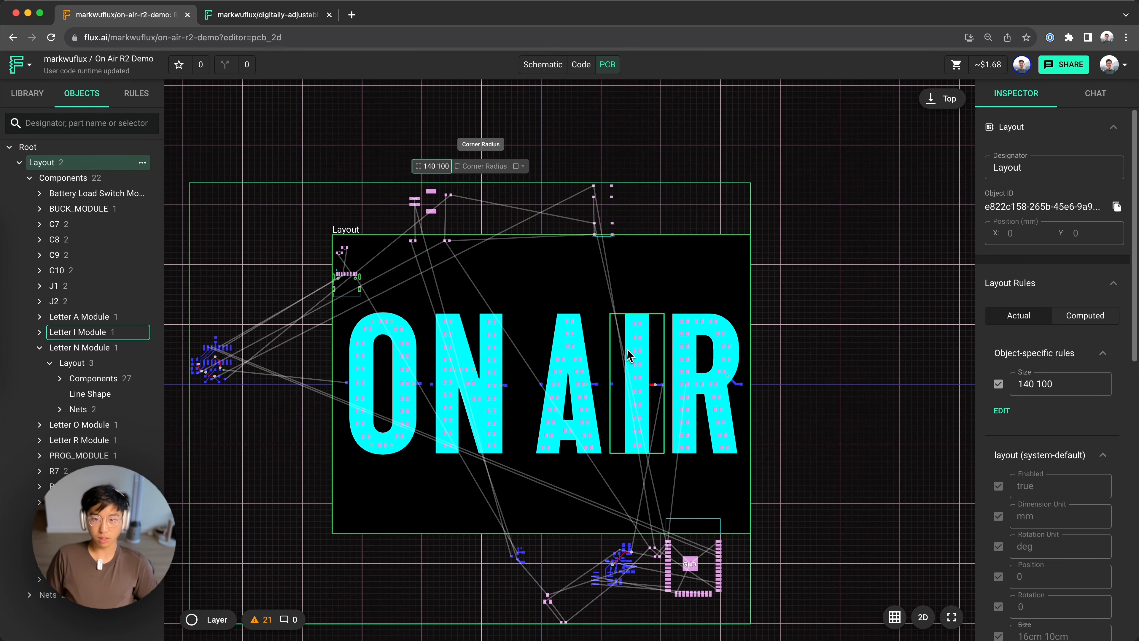
scroll(486, 273, "up", 1, "ctrl")
left_click(479, 158)
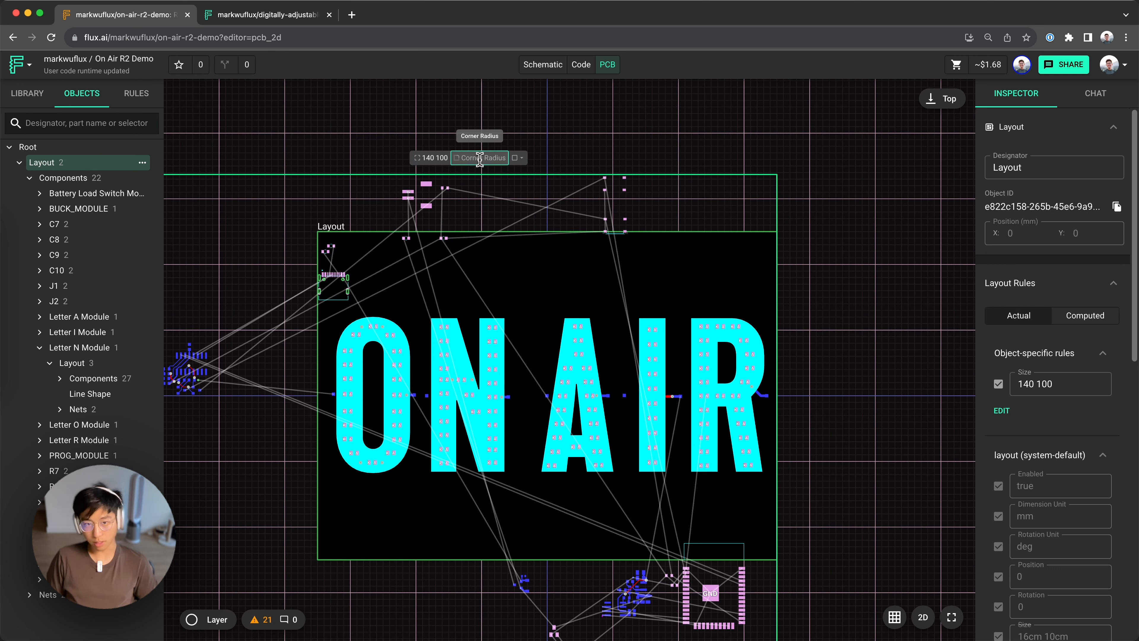
type("3")
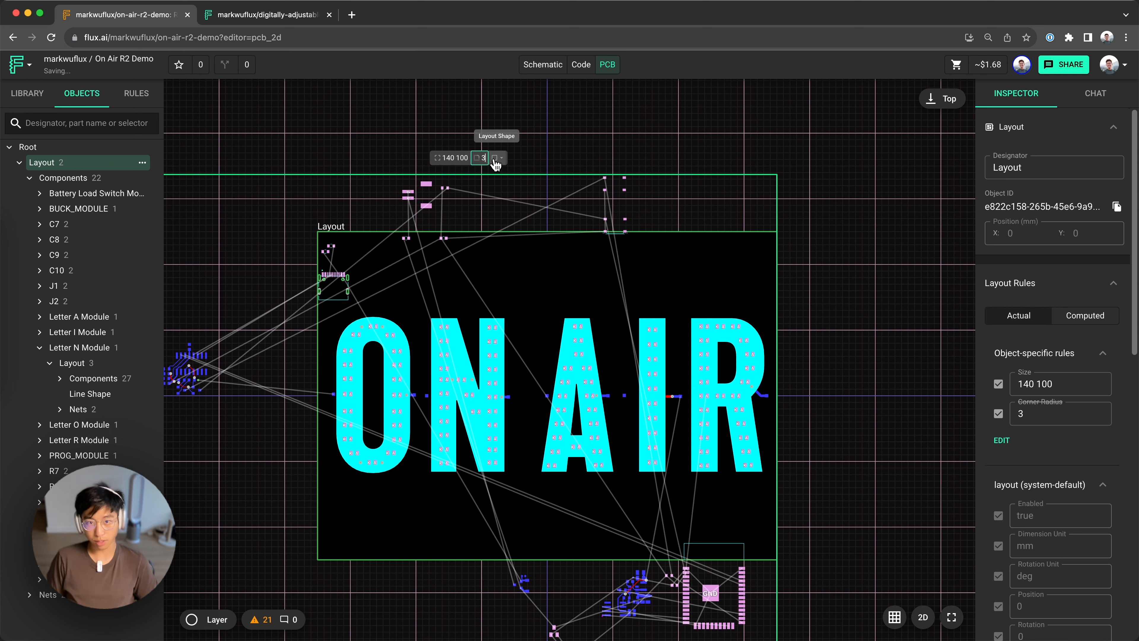
left_click(503, 161)
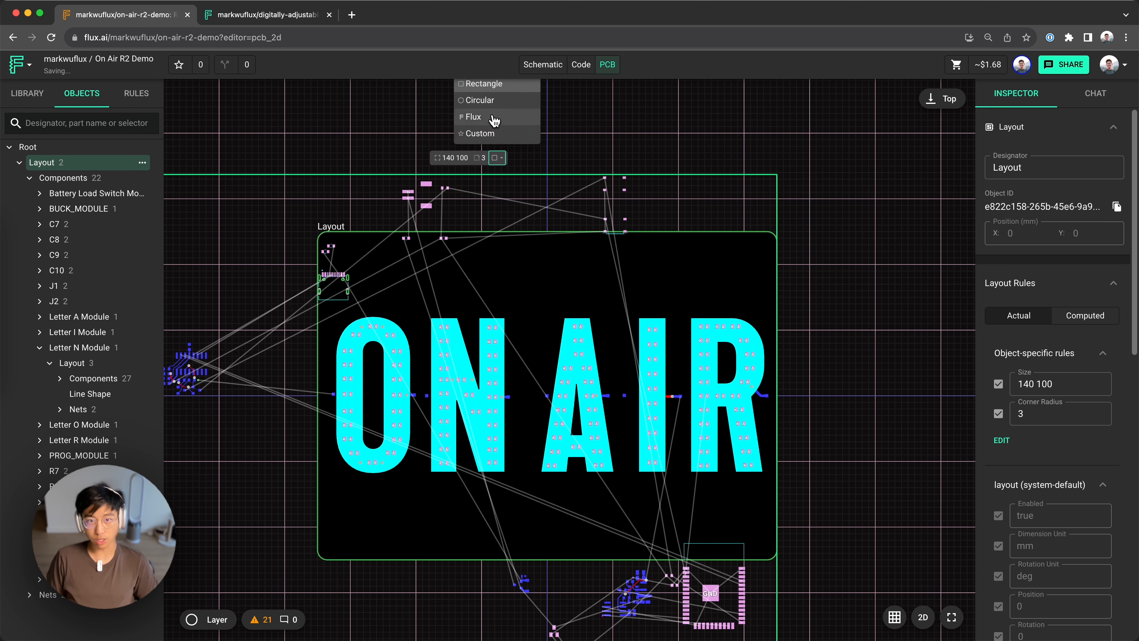
left_click(501, 157)
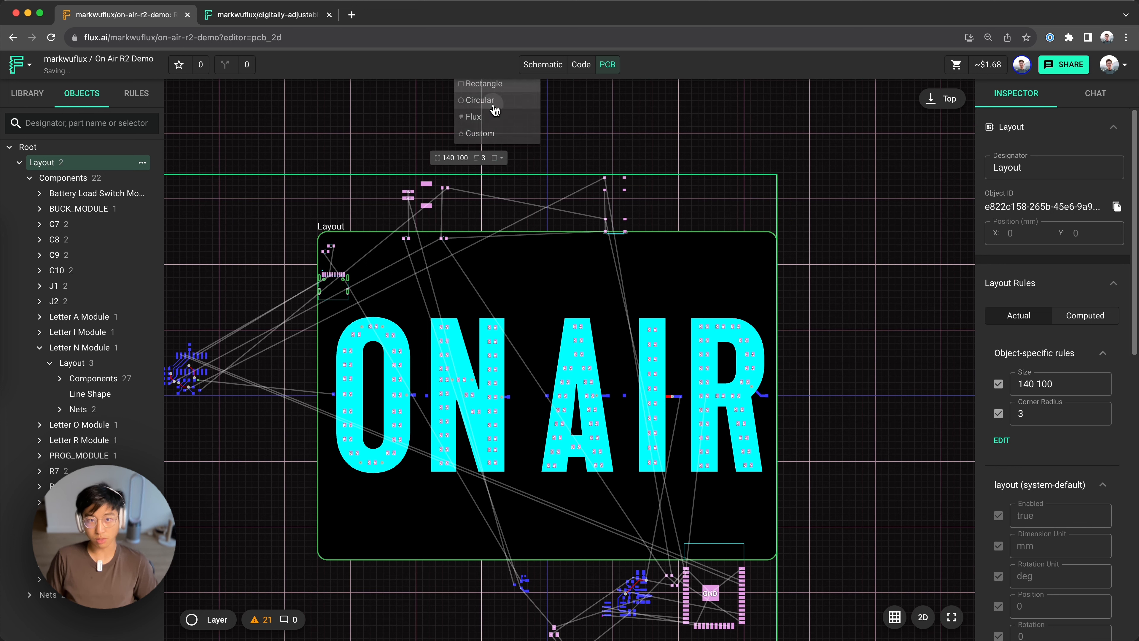
Step: Try the circular layout shape and return the board to a rectangle
left_click(502, 162)
left_click(491, 101)
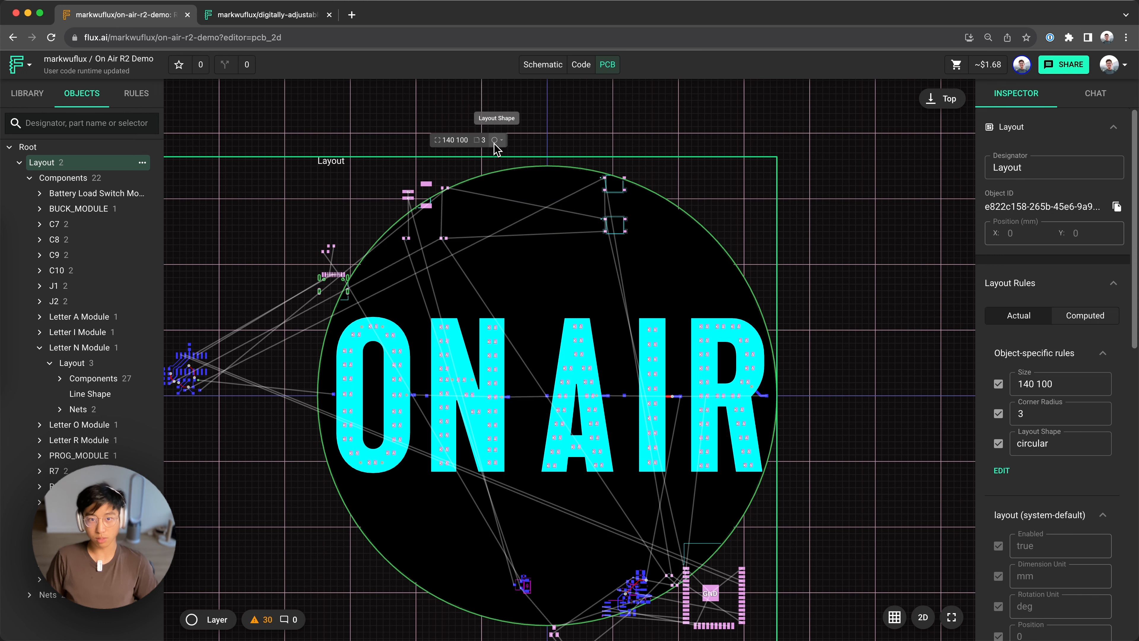
left_click(494, 140)
Step: Set the board layout's size to 140 by 90 mm
left_click(459, 159)
left_click_drag(458, 160, 477, 164)
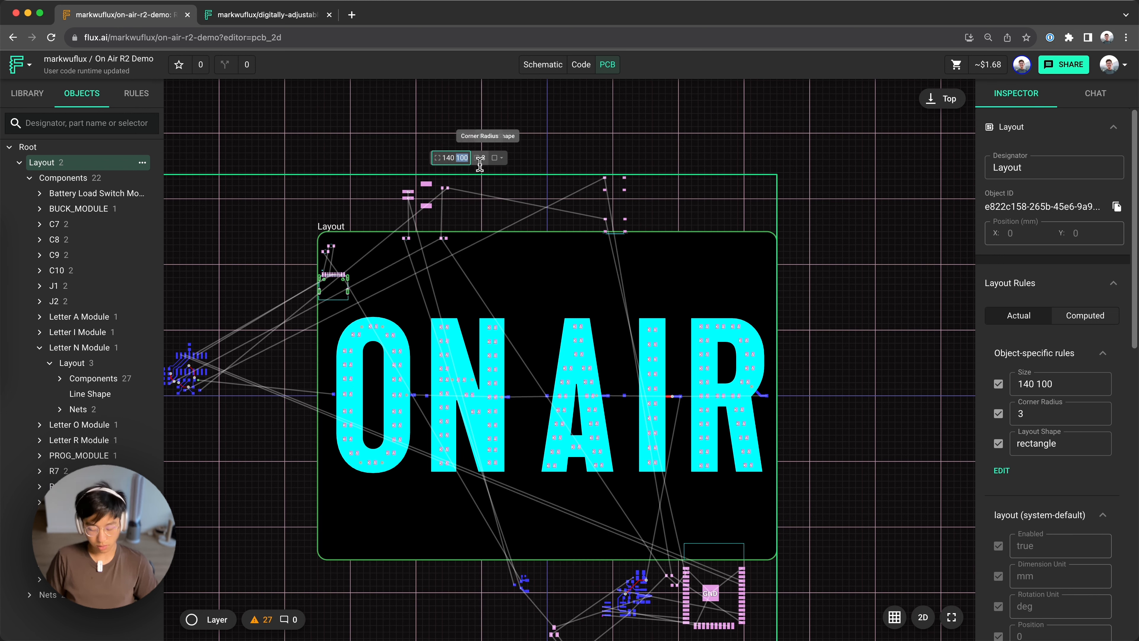
key("Return")
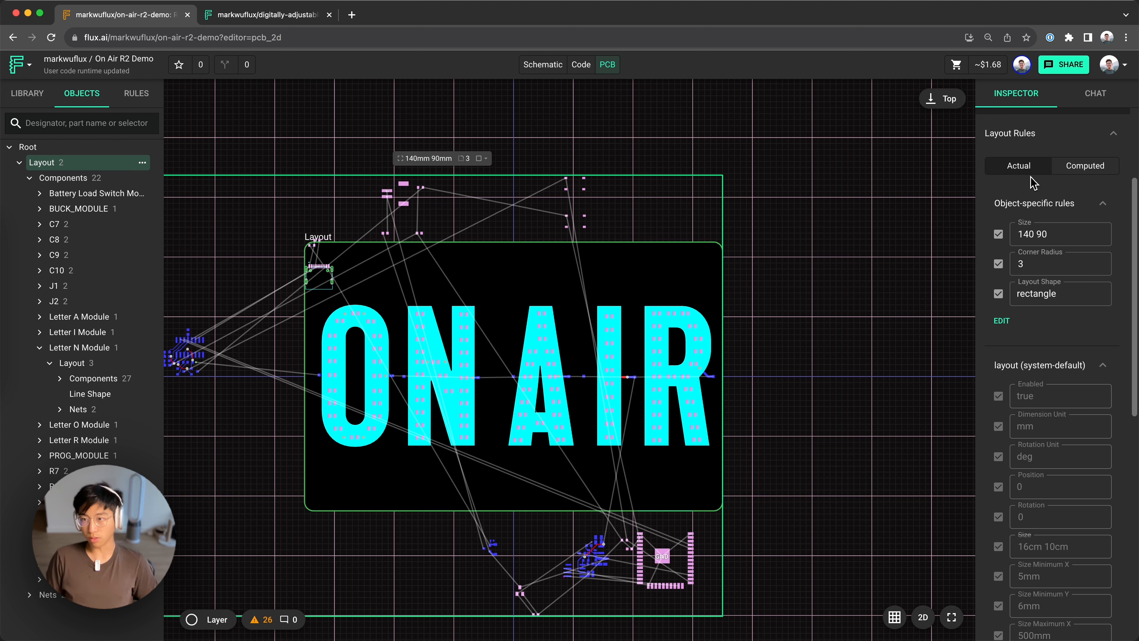
Step: Add a Stackup rule to the board layout and set it to Standard 2 Layer
left_click(1001, 321)
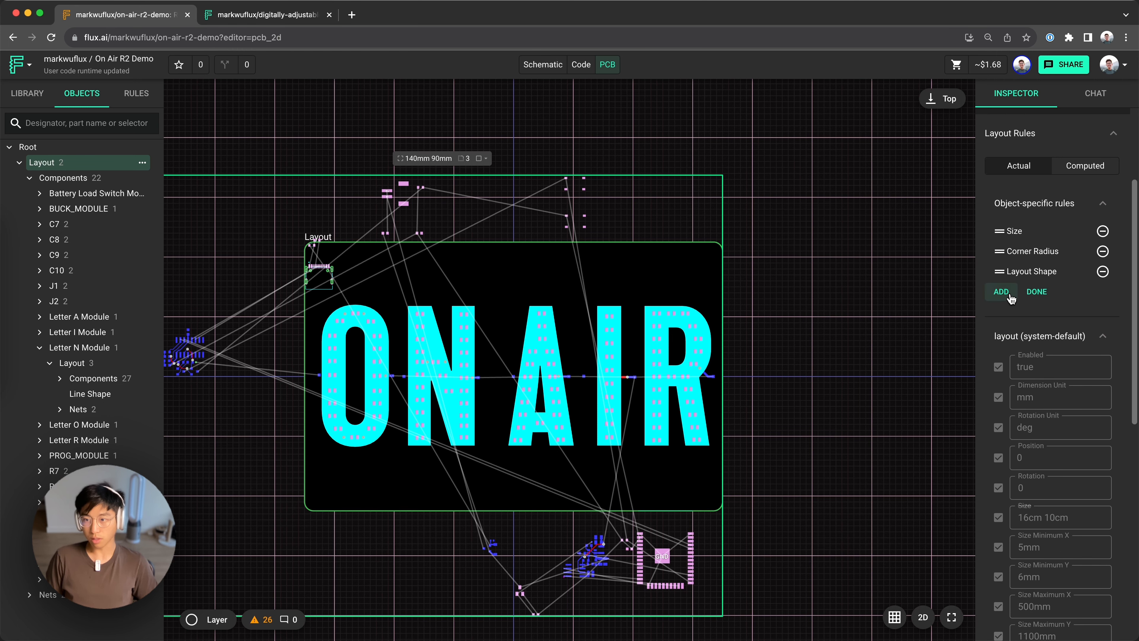
left_click(1002, 292)
scroll(445, 335, "down", 5)
scroll(446, 337, "up", 5)
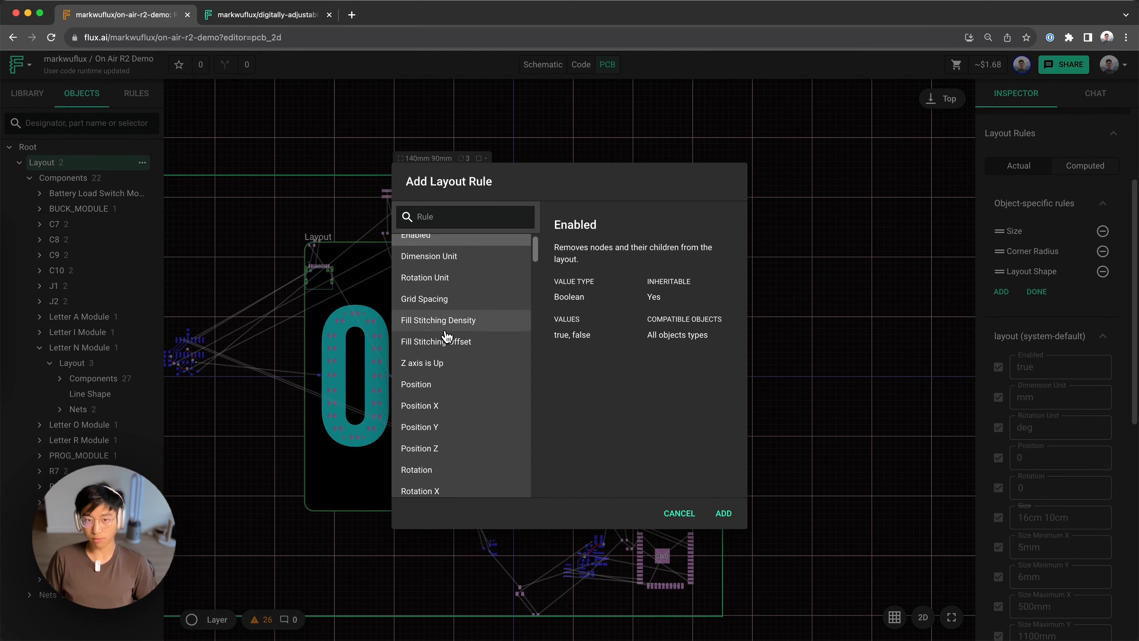
scroll(458, 305, "up", 1)
type("stac")
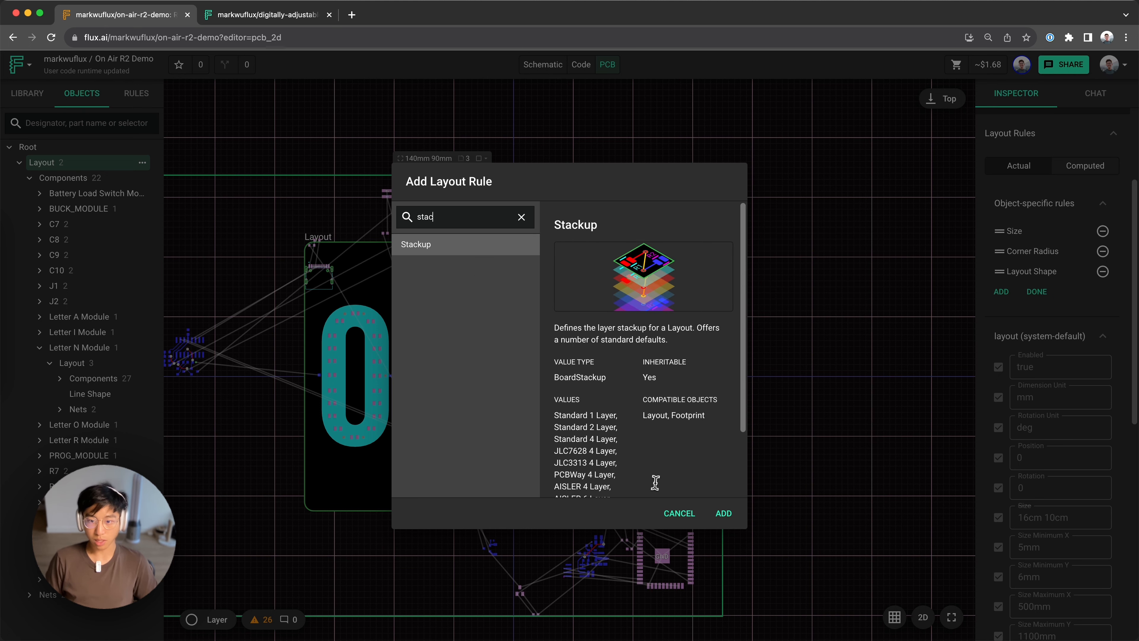
left_click(731, 514)
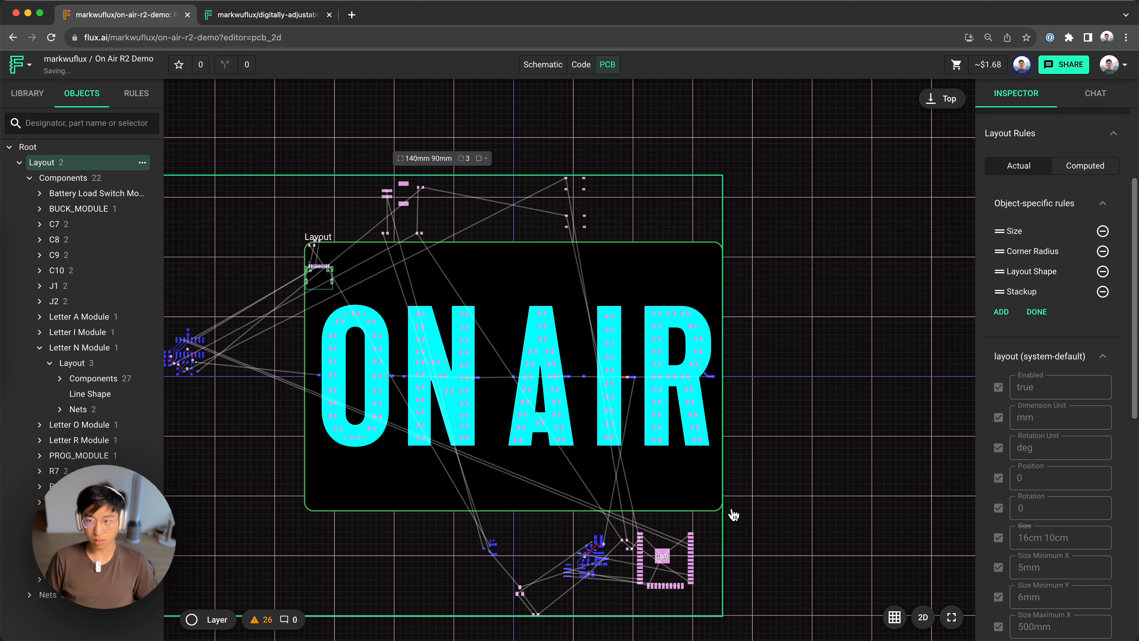
left_click(1037, 311)
left_click(1039, 322)
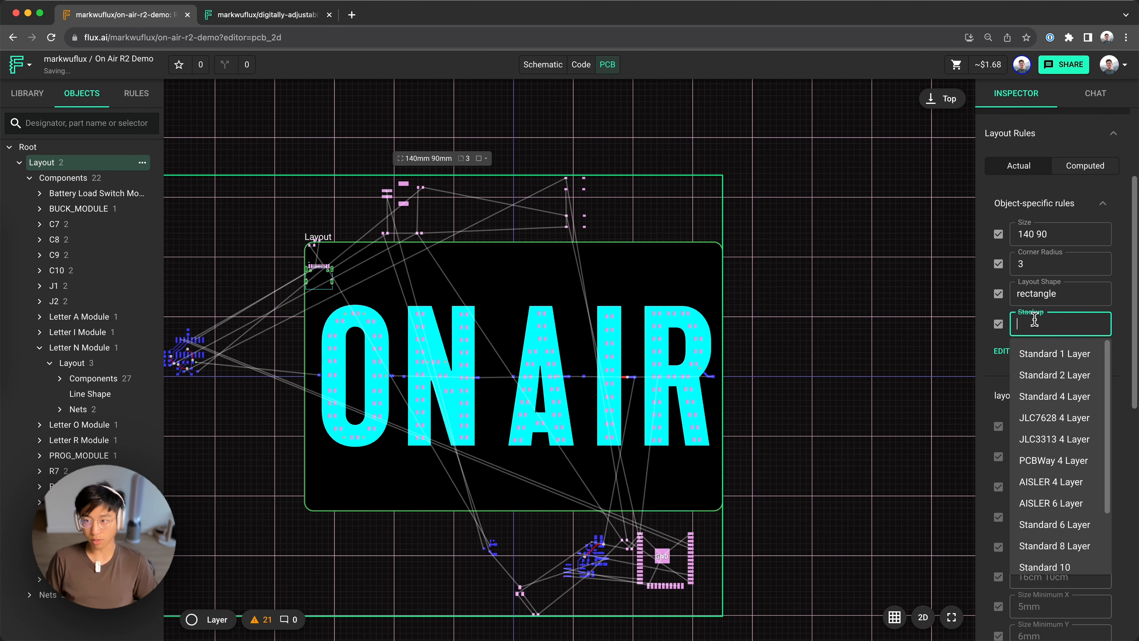
left_click(1059, 375)
scroll(1045, 324, "down", 2)
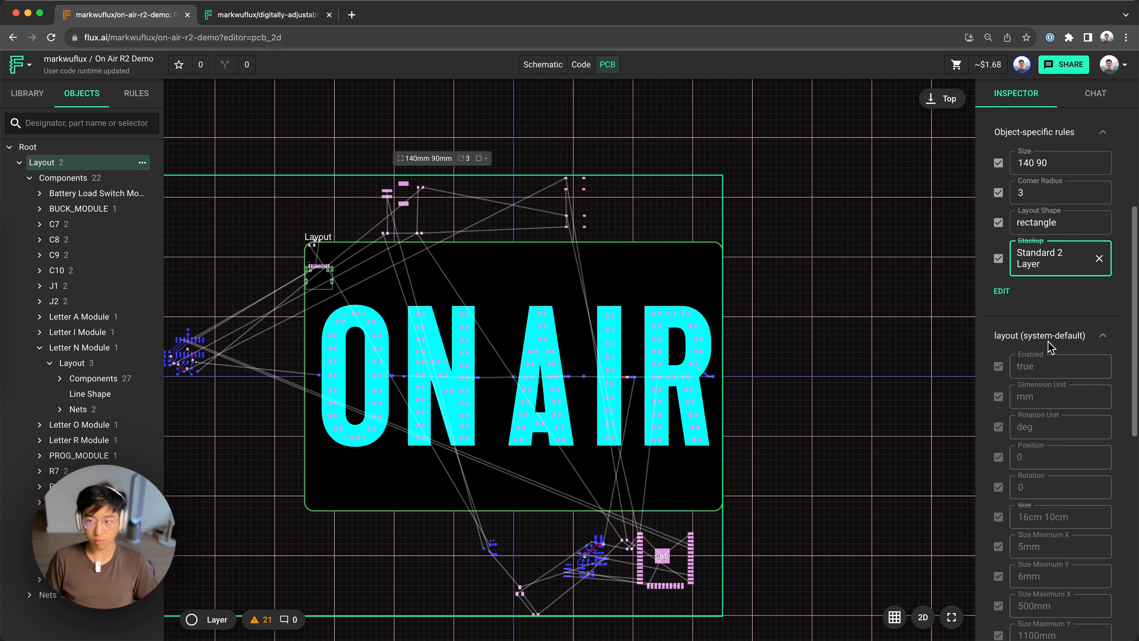
Step: Try the PCBWay 4 Layer stackup on the board layout and reopen the stackup choices
left_click(1044, 258)
left_click(1040, 400)
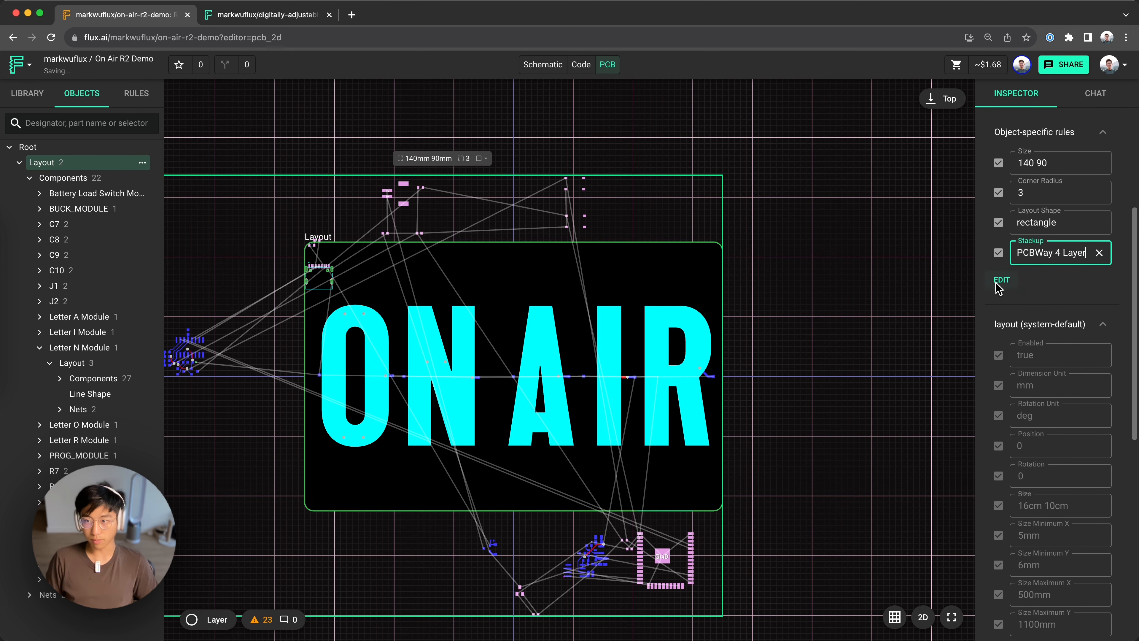
scroll(1041, 255, "down", 2)
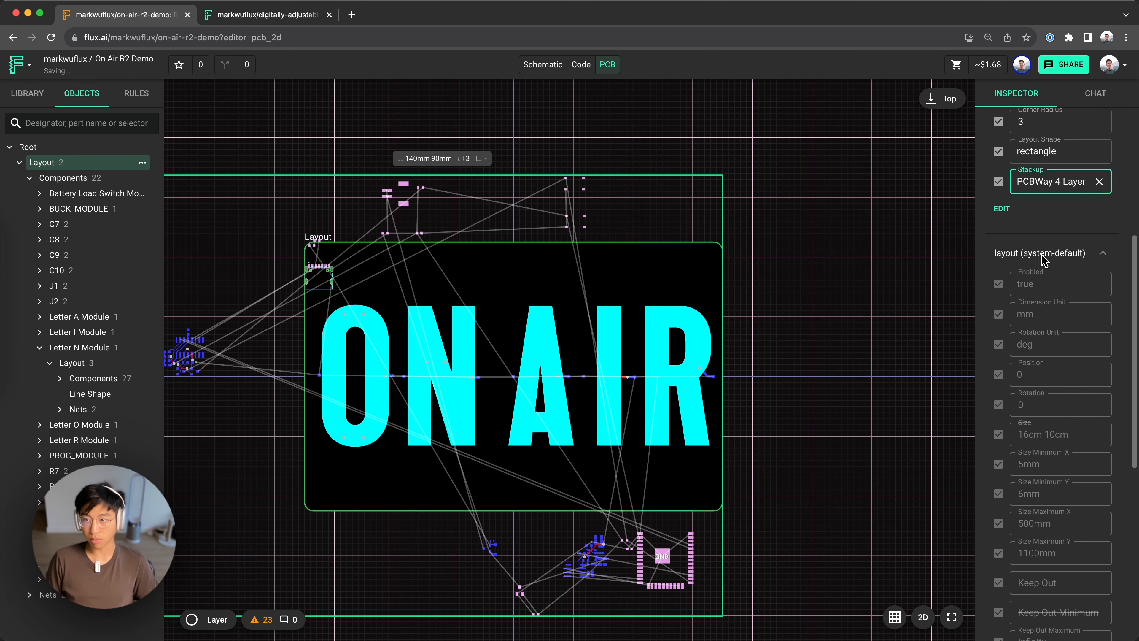
left_click(1037, 189)
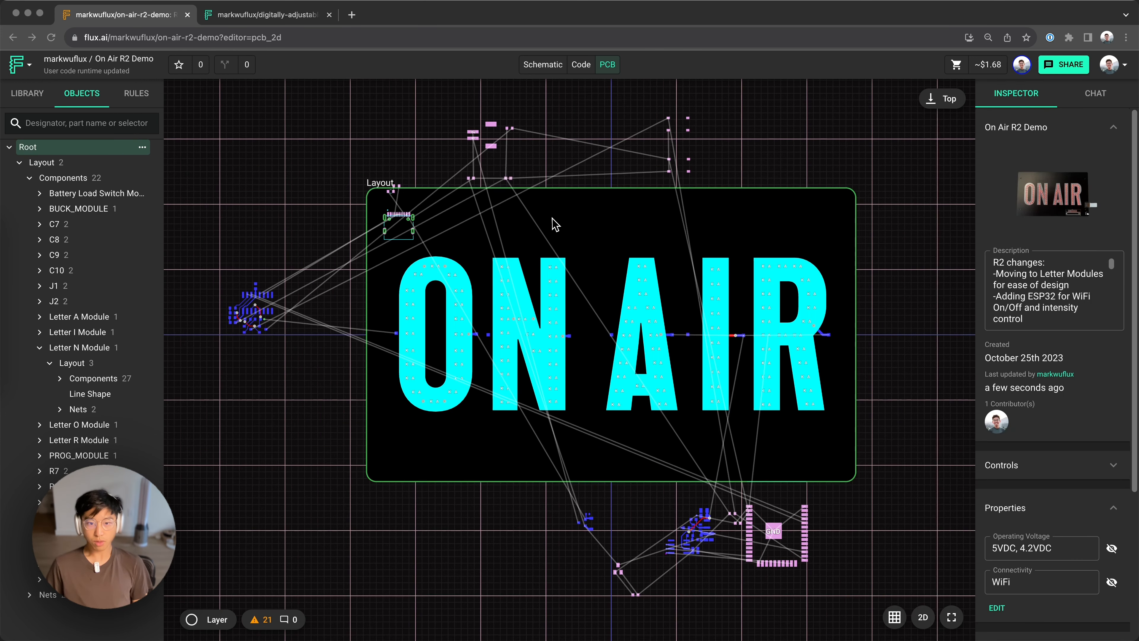
Step: Move the loose components above the board onto its upper area and flip them to the bottom side
left_click_drag(441, 110, 533, 189)
left_click_drag(486, 139, 485, 200)
left_click_drag(659, 100, 623, 219)
key("f")
left_click_drag(462, 170, 525, 242)
key("f")
key("Escape")
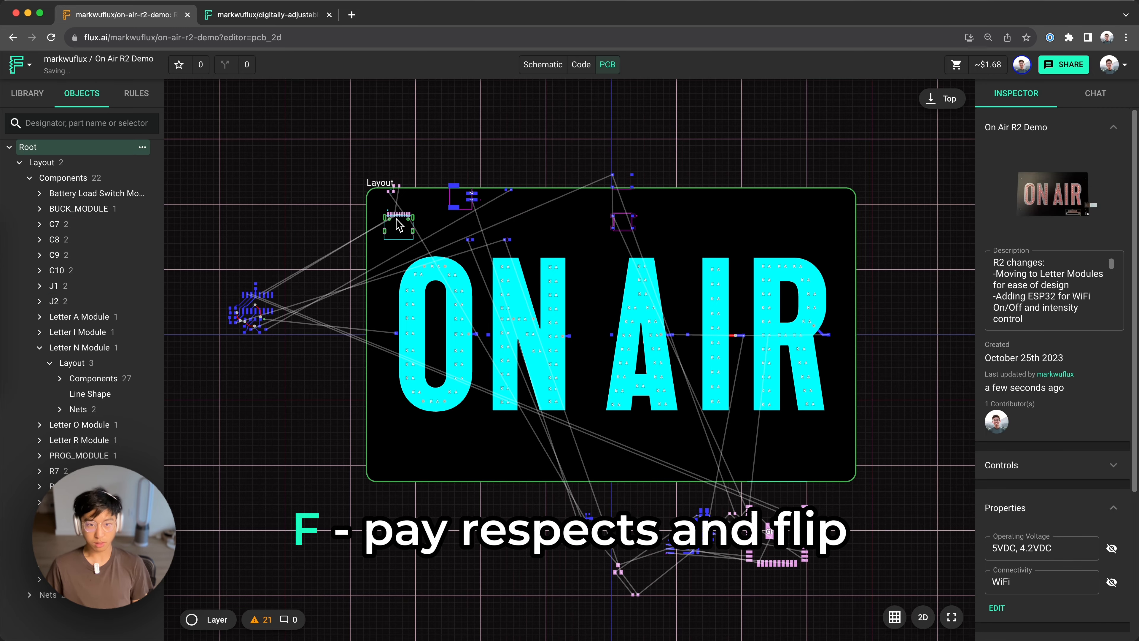
Step: Move USB connector J1, the ESP32 and the programming module onto the board's lower area, flipping the ESP32 to the bottom side
left_click_drag(399, 224, 790, 533)
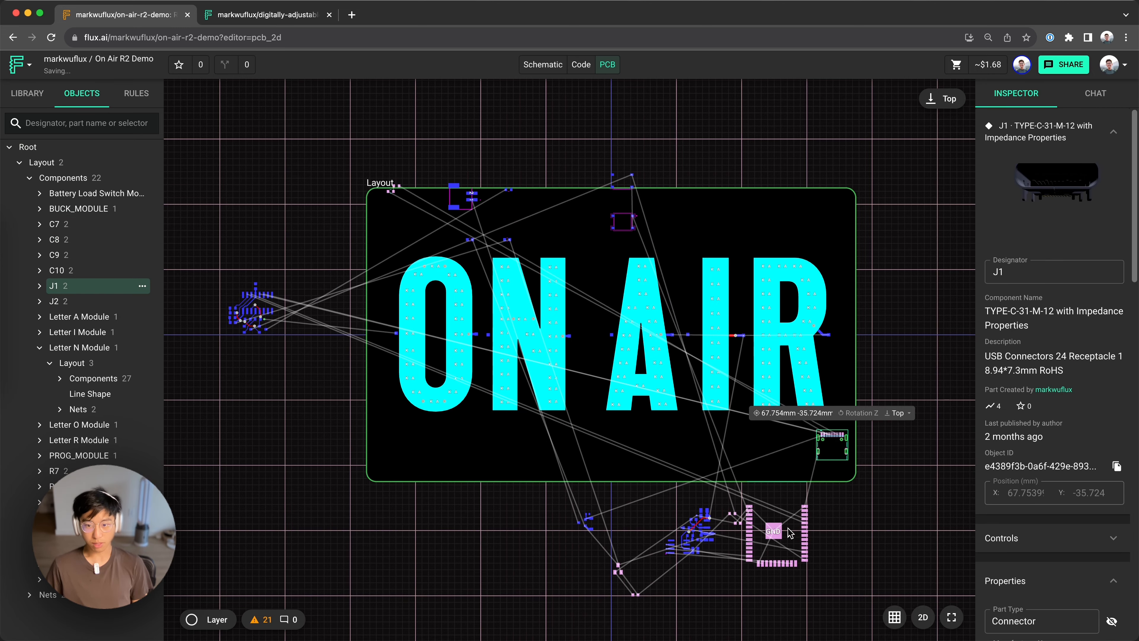
left_click_drag(821, 579, 722, 503)
left_click_drag(773, 531, 745, 461)
key("f")
left_click_drag(255, 310, 516, 436)
Step: Switch to the bottom view of the board and rotate USB connector J1 so its opening faces the side edge
left_click(947, 102)
scroll(422, 439, "up", 5)
left_click(356, 465)
key("r")
key("r")
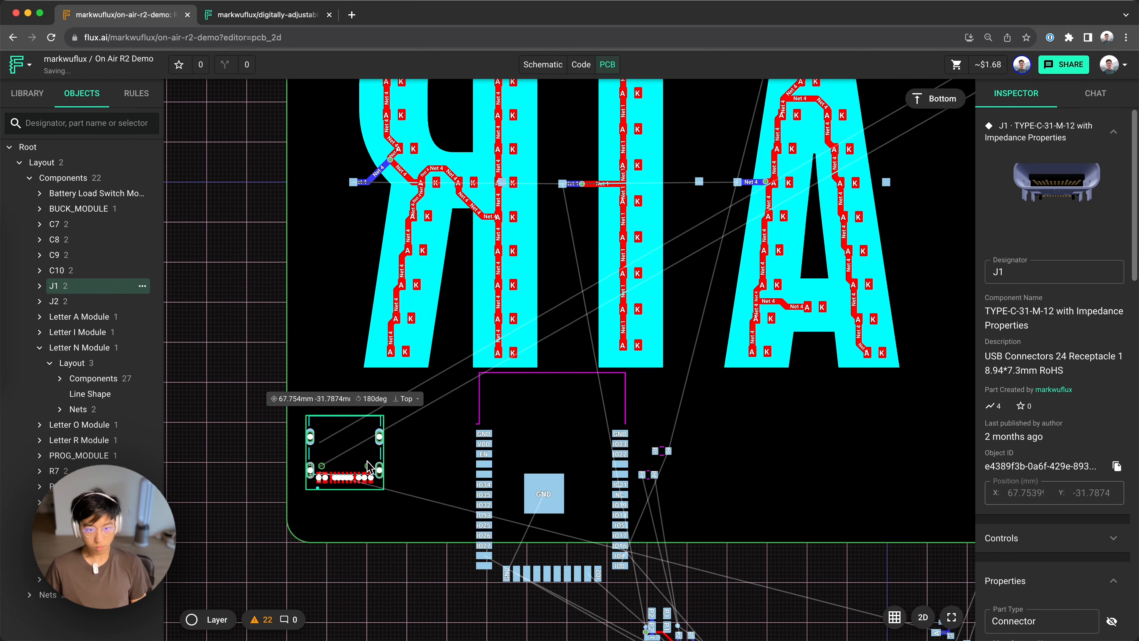
key("r")
scroll(239, 431, "up", 2)
left_click(462, 455)
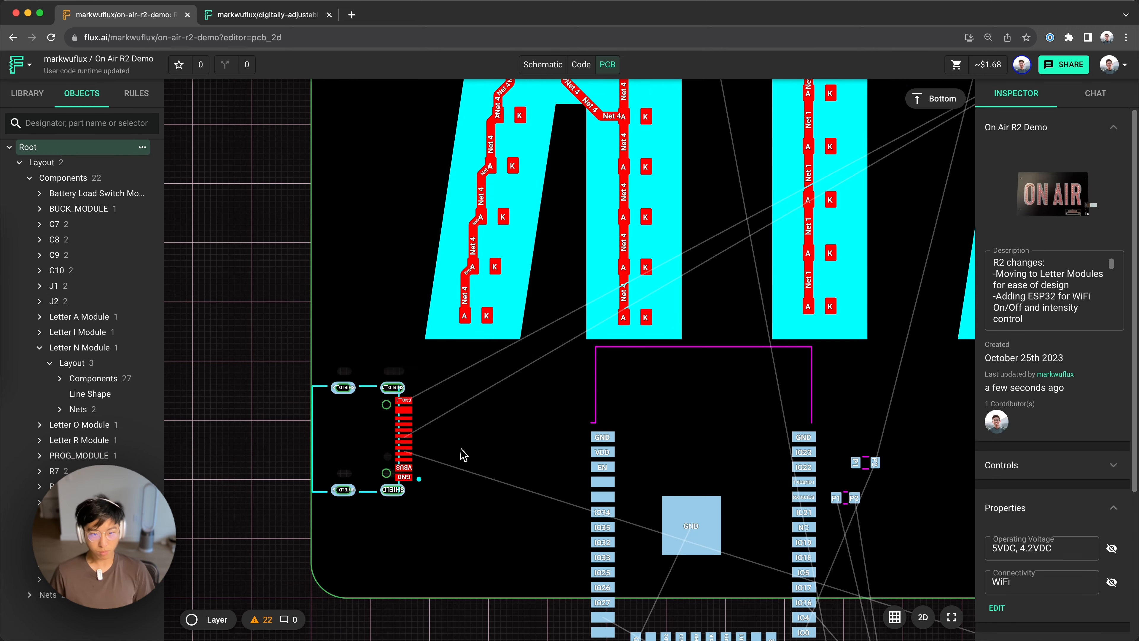
Step: Rotate ESP32 module U3 to 90 degrees and place it beside USB connector J1
scroll(462, 455, "down", 5)
left_click_drag(422, 426, 400, 402)
key("r")
scroll(400, 402, "up", 4)
left_click_drag(616, 436, 611, 435)
scroll(608, 435, "down", 3)
Step: Move BUCK_MODULE onto the board's lower area and shift U3 to just above USB connector J1
left_click_drag(641, 573, 699, 410)
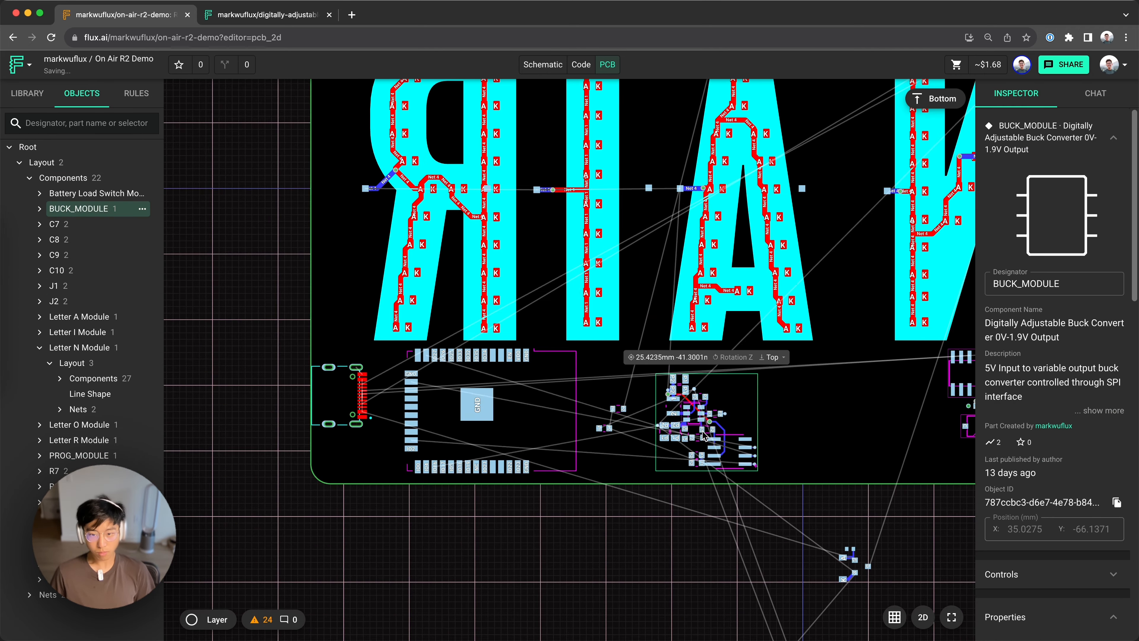
scroll(700, 410, "down", 2)
scroll(540, 406, "up", 2)
left_click_drag(540, 407, 517, 299)
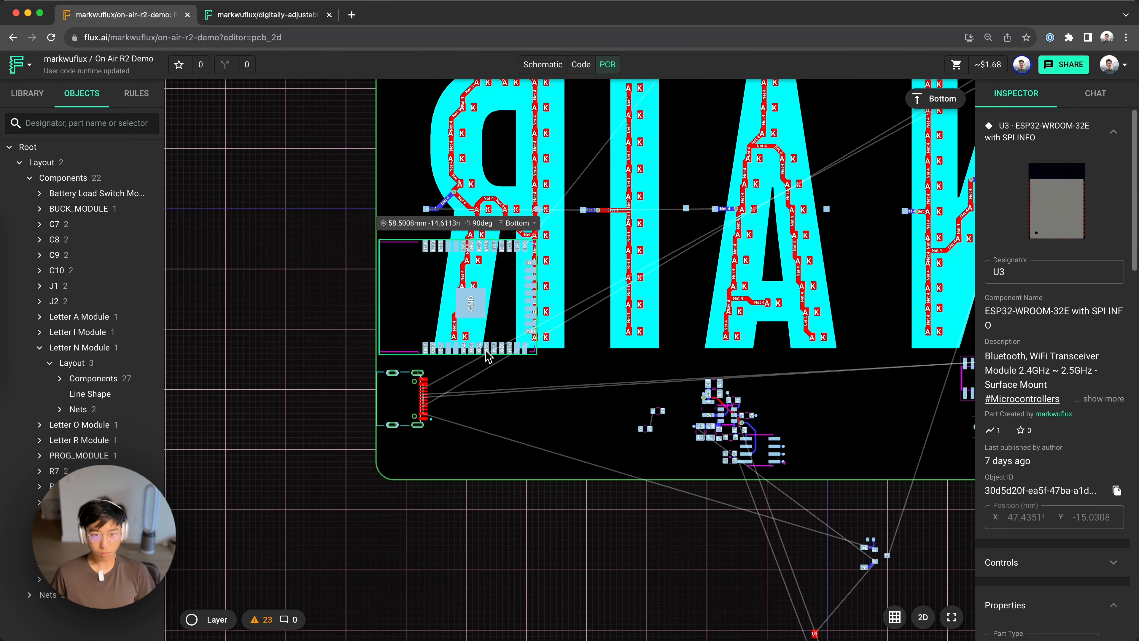
scroll(652, 395, "up", 2)
left_click_drag(725, 386, 526, 374)
left_click(520, 359)
Step: Hide the Top Overlay, Top Solder Paste and Top Solder Mask layers, leaving Top Copper shown
scroll(516, 353, "down", 5)
scroll(504, 415, "up", 3)
left_click_drag(504, 415, 194, 598)
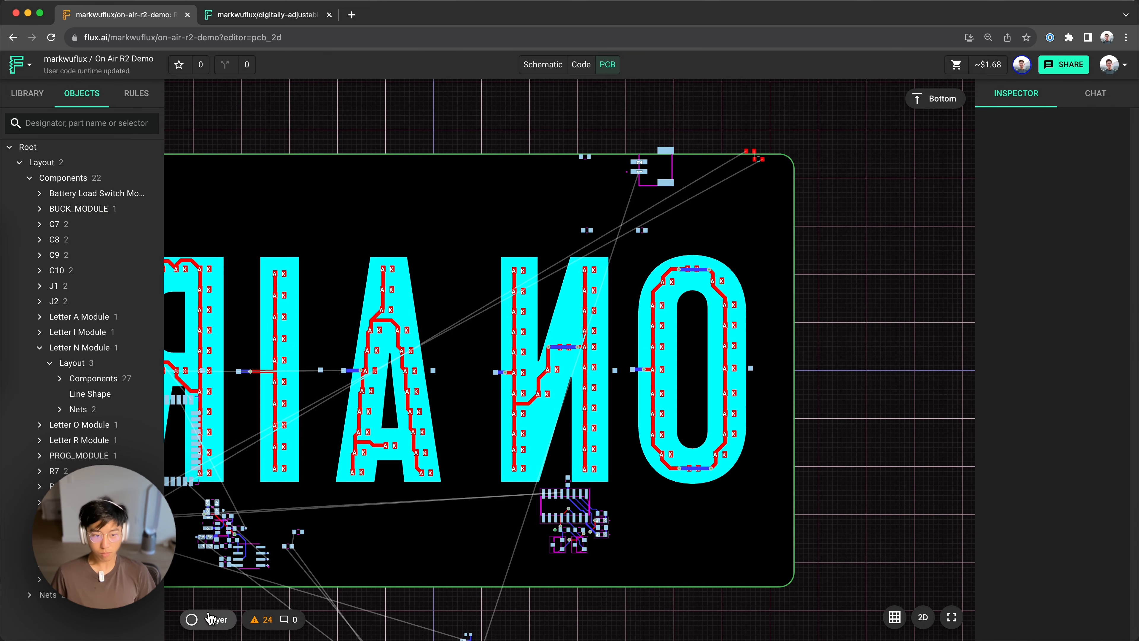
left_click(316, 448)
left_click(316, 469)
left_click(316, 489)
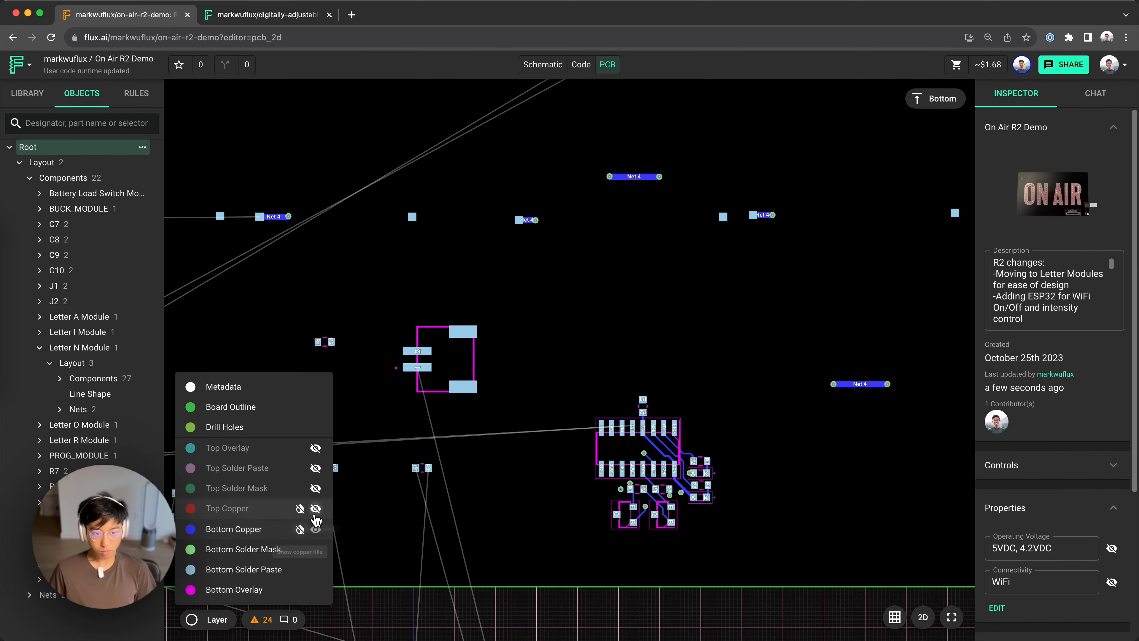
left_click(316, 508)
Step: Place PROG_MODULE beside USB connector J1, with BUCK_MODULE next to it, and turn PROG_MODULE upright
scroll(619, 459, "down", 3)
left_click_drag(628, 460, 215, 483)
scroll(215, 482, "up", 3)
left_click(520, 455)
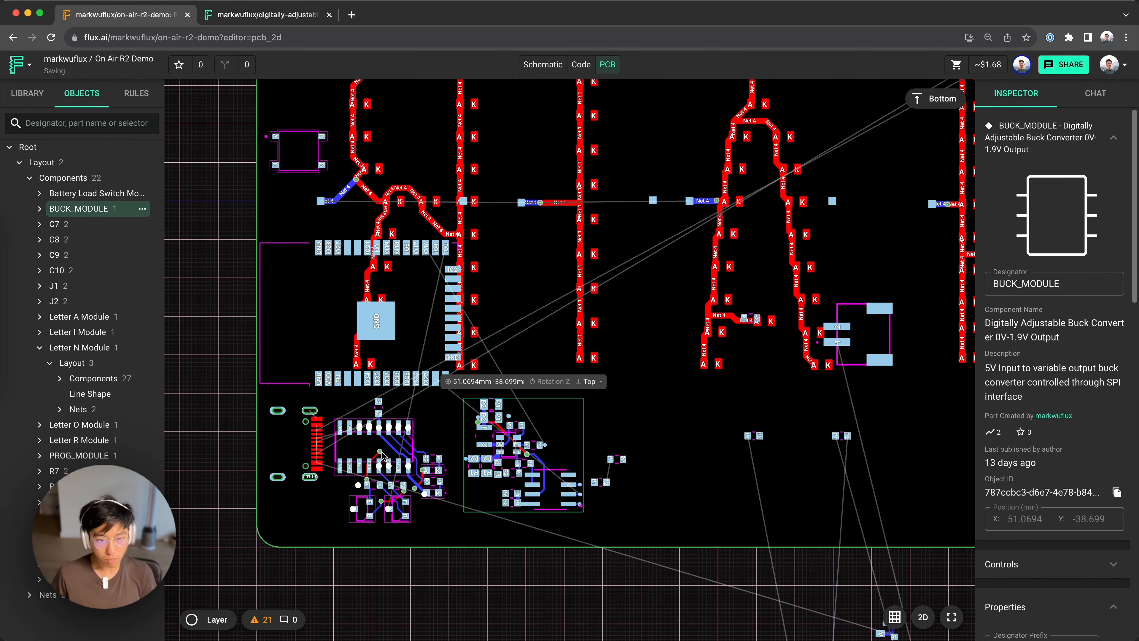
scroll(390, 498, "up", 3)
left_click(421, 432)
scroll(418, 411, "down", 3)
Step: Move U3 higher along the board's side edge and nudge the programming and buck modules up beneath it
left_click(299, 221)
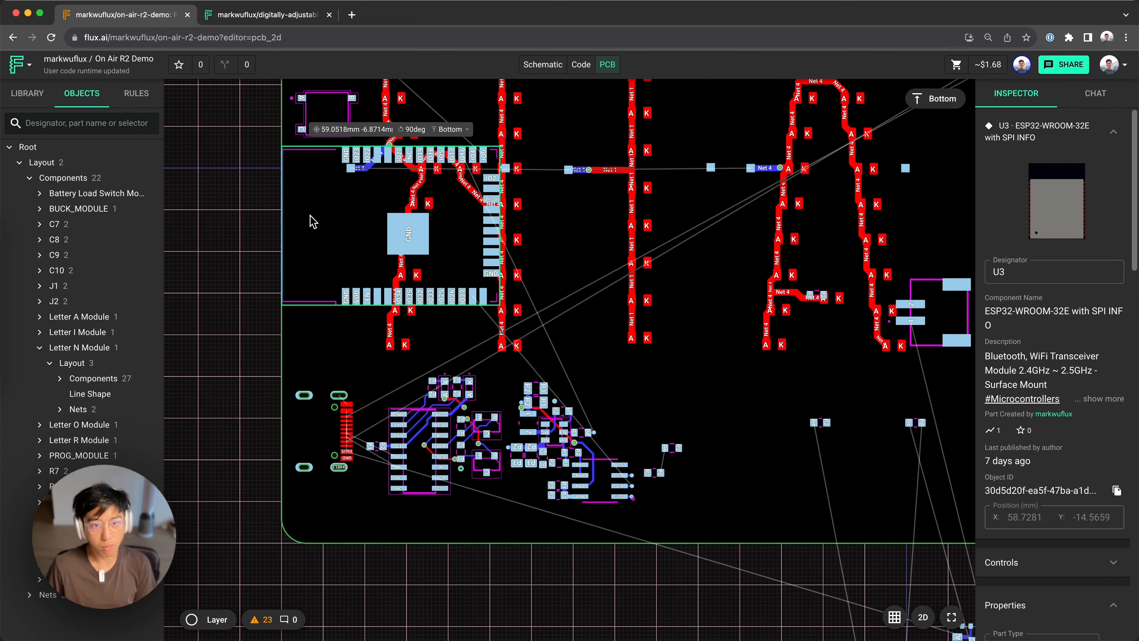
left_click_drag(373, 445, 374, 420)
scroll(364, 418, "up", 2)
scroll(390, 446, "down", 3)
scroll(397, 323, "up", 4)
scroll(395, 322, "down", 3)
left_click_drag(521, 512, 524, 481)
scroll(524, 481, "up", 3)
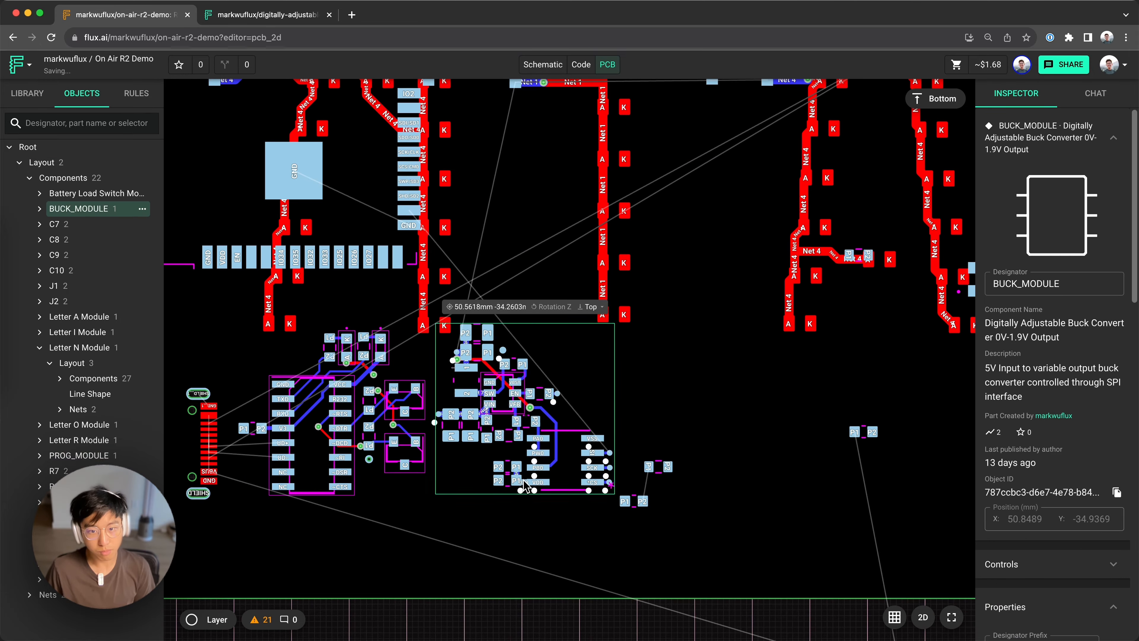
Step: Relocate U3 to the lower edge beyond PROG_MODULE with its antenna facing the edge, and move BUCK_MODULE above USB connector J1
scroll(524, 483, "down", 3)
left_click_drag(313, 328, 631, 502)
left_click_drag(516, 466, 454, 429)
scroll(340, 368, "up", 4)
scroll(624, 496, "down", 3)
left_click_drag(798, 583, 732, 489)
left_click_drag(735, 539, 824, 592)
left_click(811, 522)
key("r")
left_click_drag(812, 523, 717, 493)
Step: Gather the load switch, regulator U4 and remaining loose parts beside U3 on the board, flipping the regulator to the bottom side
scroll(724, 462, "down", 2)
scroll(692, 446, "up", 4)
scroll(699, 445, "down", 6)
left_click_drag(650, 455, 669, 386)
key("f")
scroll(670, 383, "up", 3)
left_click_drag(757, 520, 658, 349)
scroll(318, 422, "up", 3)
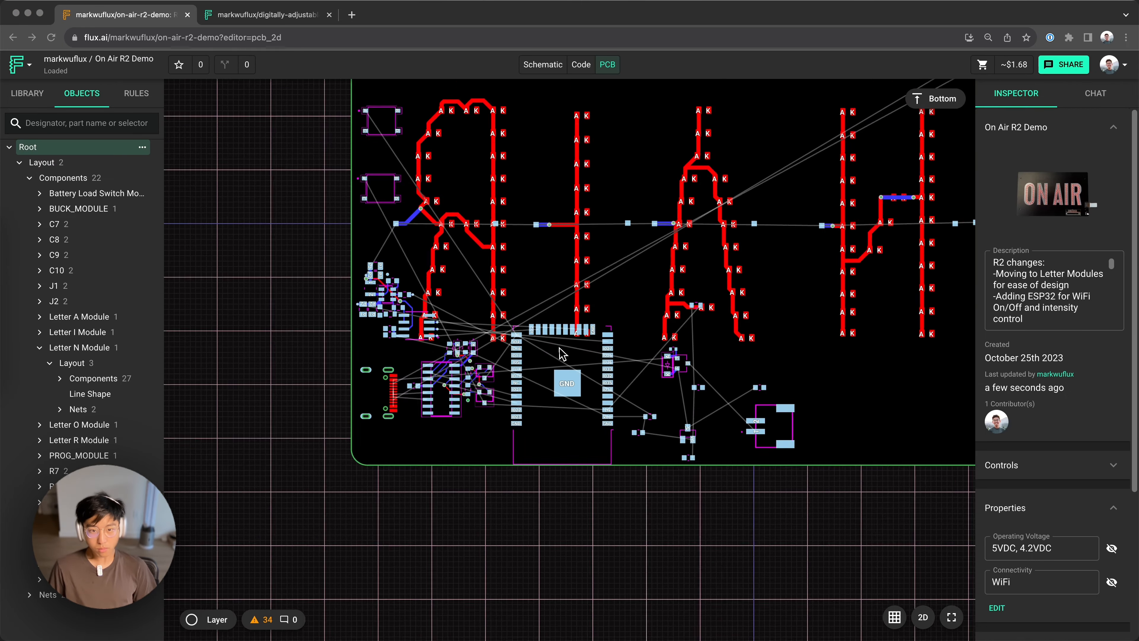
Step: Rotate PROG_MODULE to 0 degrees and move it up in line with USB connector J1
scroll(336, 227, "up", 5)
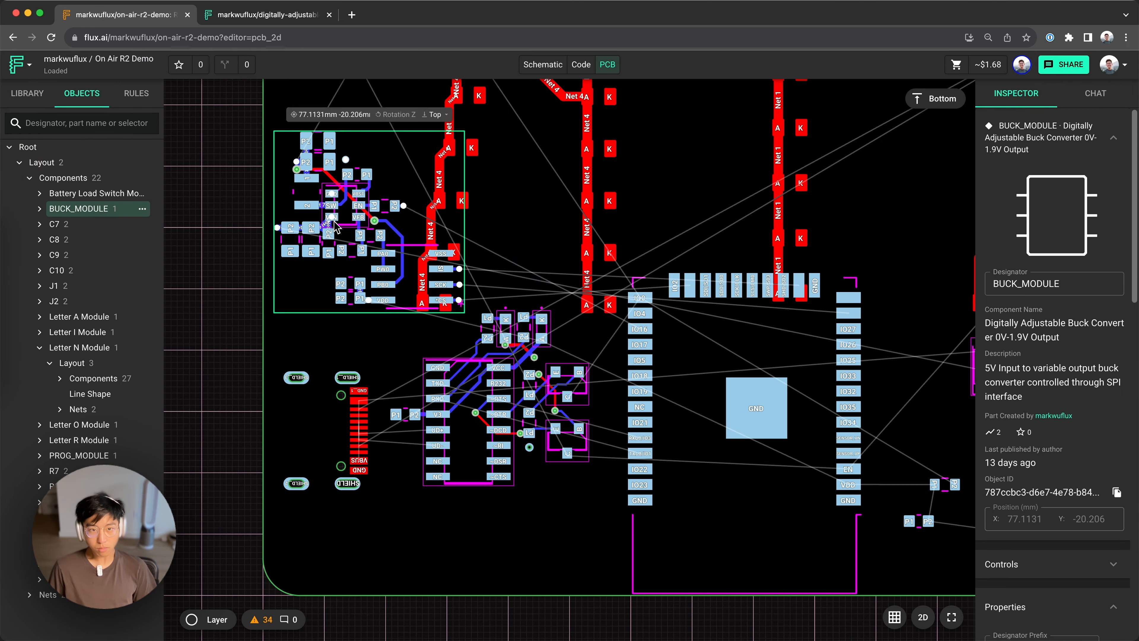
scroll(464, 492, "up", 3)
left_click(509, 444)
key("r")
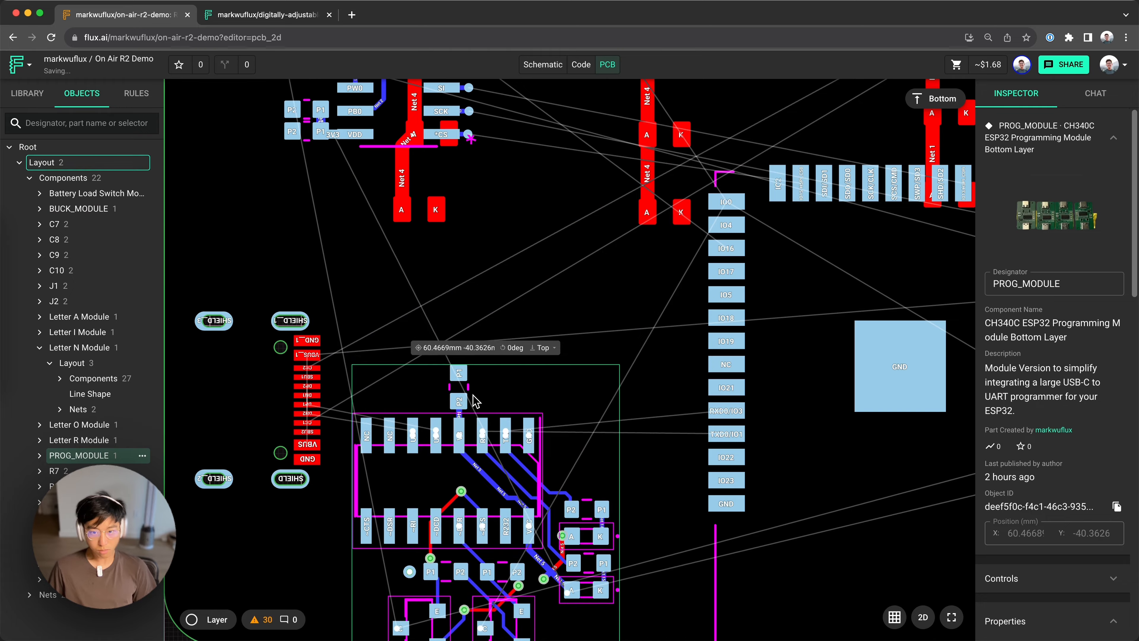
scroll(473, 400, "down", 2)
left_click_drag(473, 400, 481, 345)
scroll(493, 404, "down", 4)
scroll(493, 404, "up", 4)
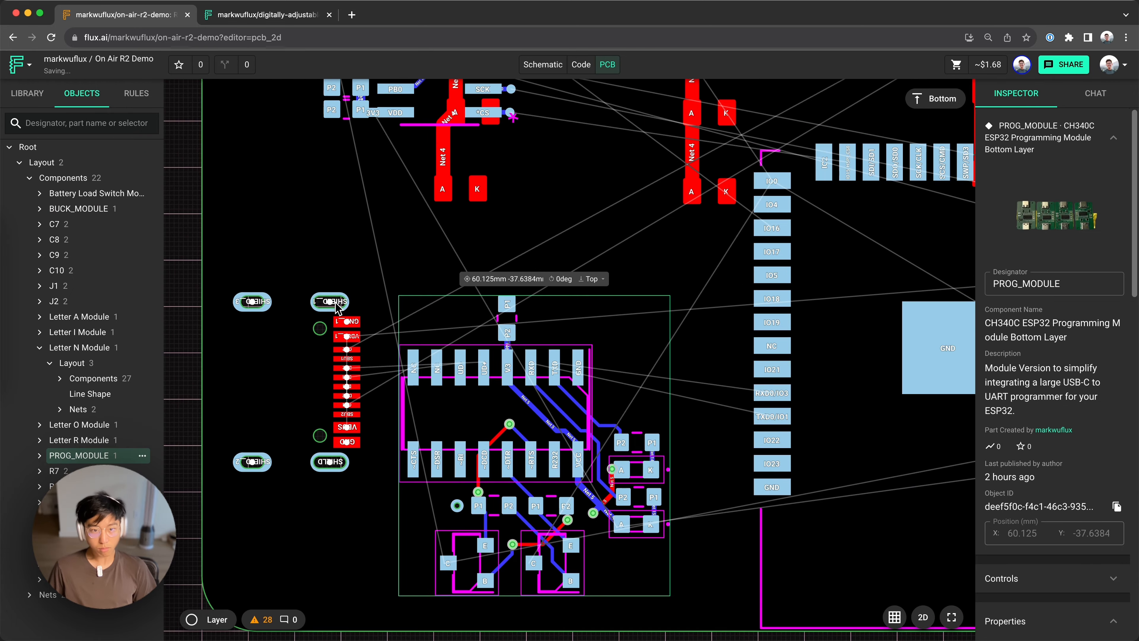
Step: Check the schematic around U3 and place decoupling capacitors C9 and C10 beside its VDD pad on the PCB
left_click(336, 306)
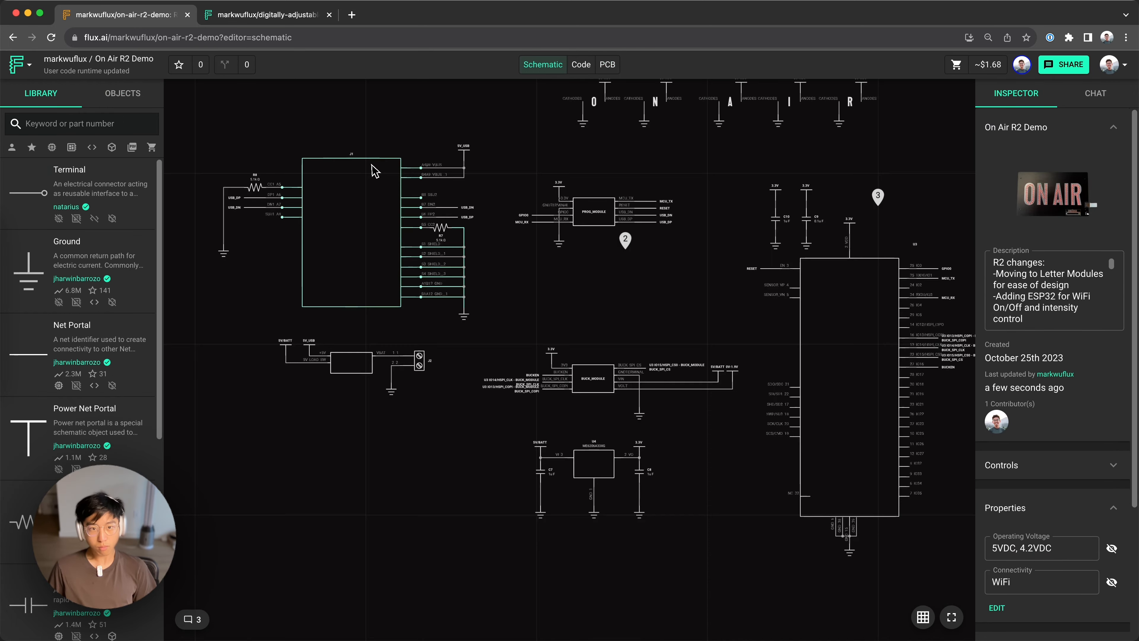
scroll(736, 206, "up", 3)
left_click_drag(655, 131, 745, 238)
left_click(606, 65)
scroll(606, 462, "up", 4)
left_click_drag(581, 427, 556, 375)
left_click_drag(915, 586, 570, 428)
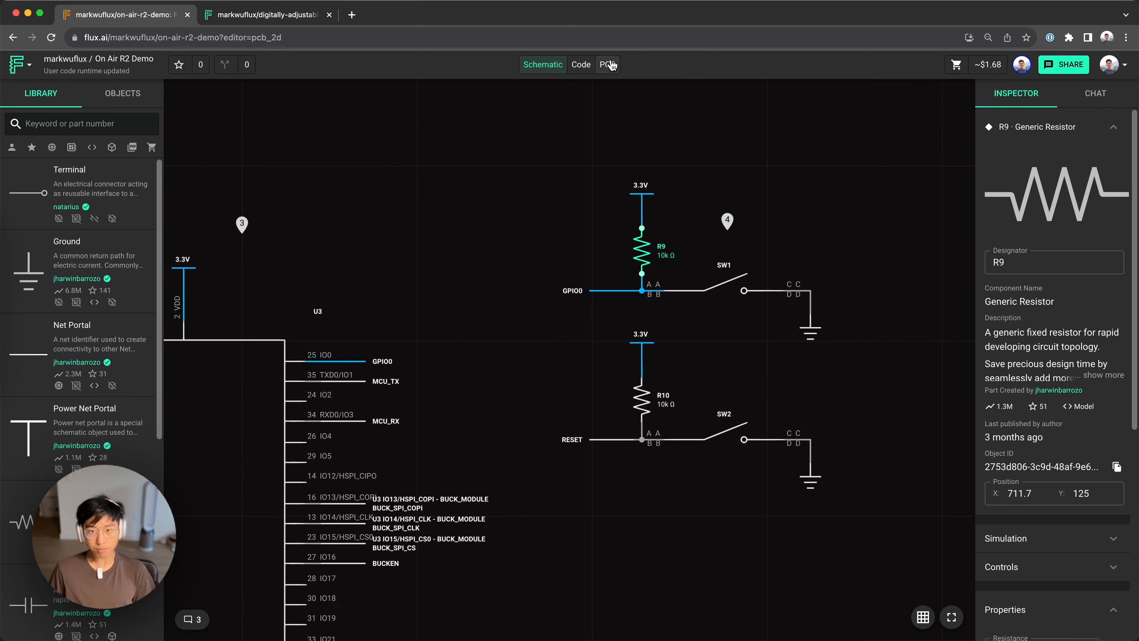
Step: Place pull-up resistors R9 and R10 next to switches SW1 and SW2 along the board's side edge
left_click(608, 65)
scroll(381, 179, "up", 5)
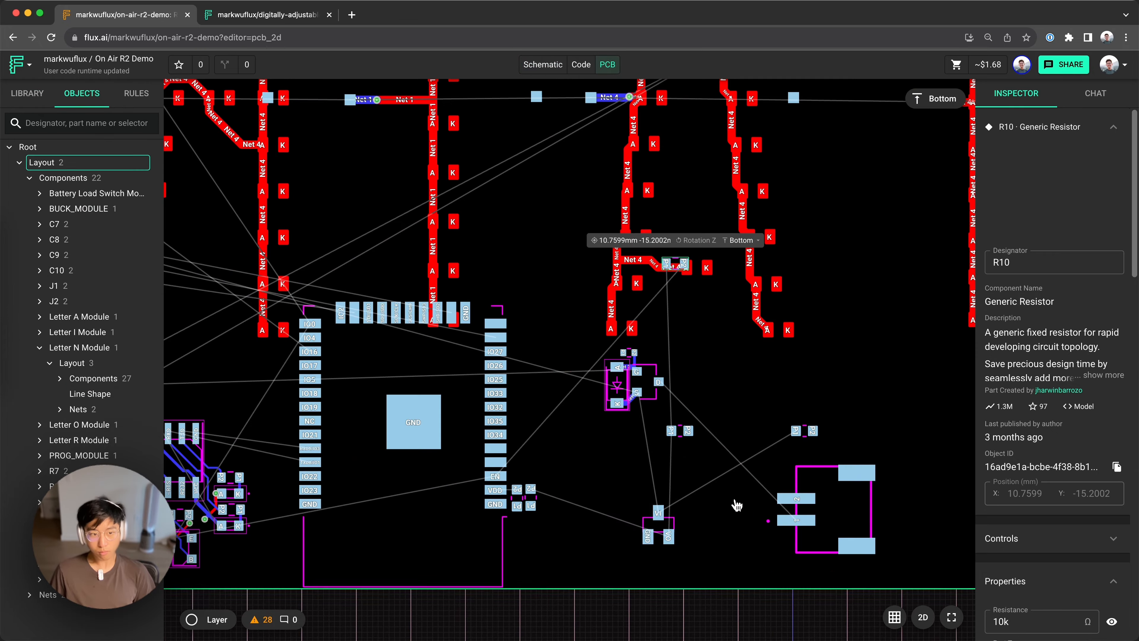
scroll(229, 274, "up", 5)
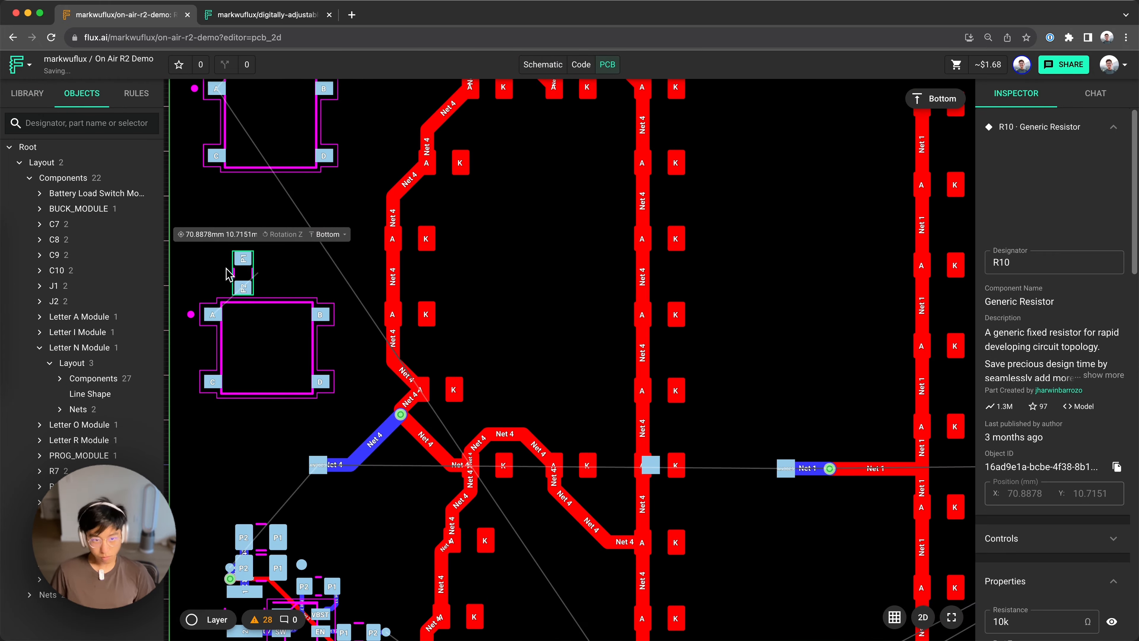
scroll(354, 307, "down", 5)
scroll(686, 507, "up", 4)
Step: Check C7's connections in the schematic and arrange capacitors C7 and C8 next to regulator U4's input and output pads
left_click(679, 510)
left_click(614, 482)
left_click(543, 67)
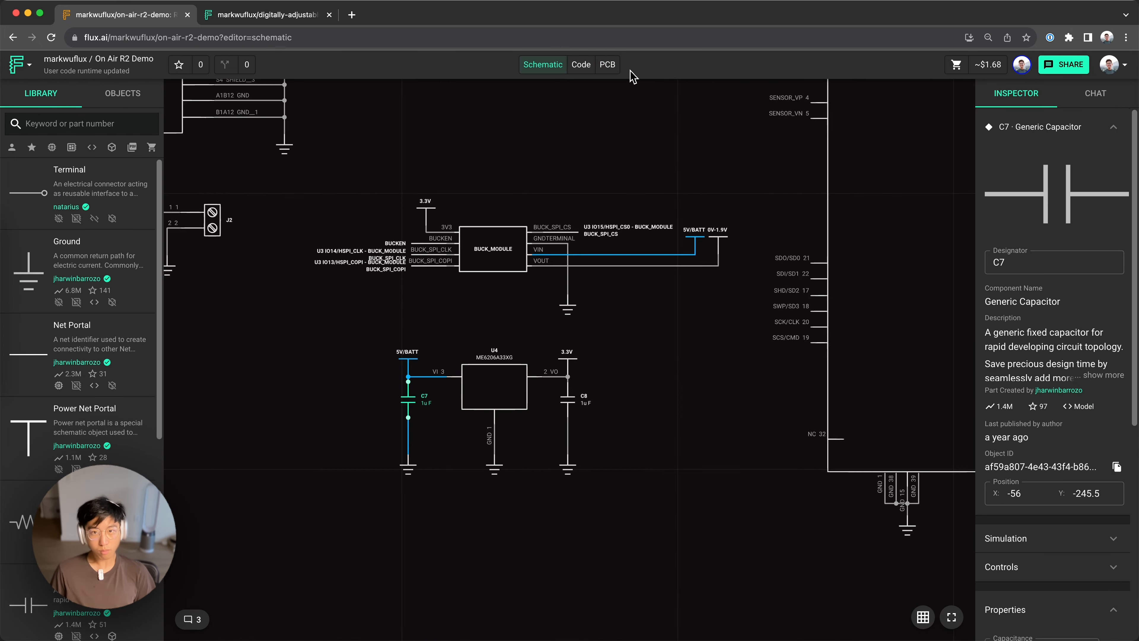
left_click(608, 65)
scroll(414, 460, "up", 5)
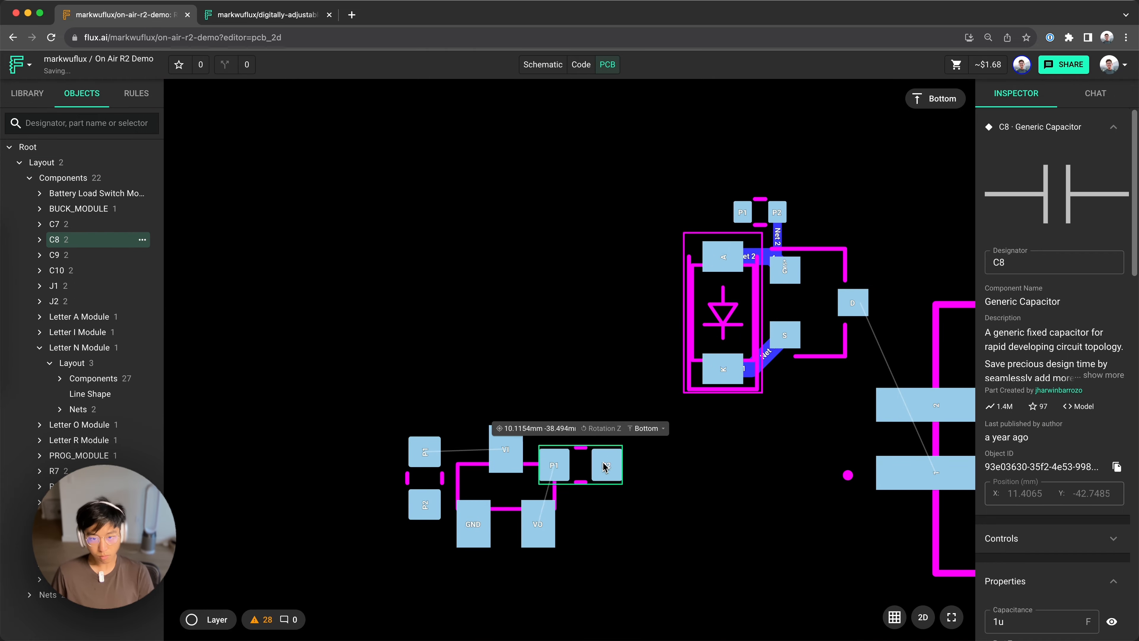
left_click_drag(583, 576, 552, 568)
scroll(618, 498, "down", 4)
left_click_drag(473, 458, 575, 512)
scroll(572, 543, "up", 4)
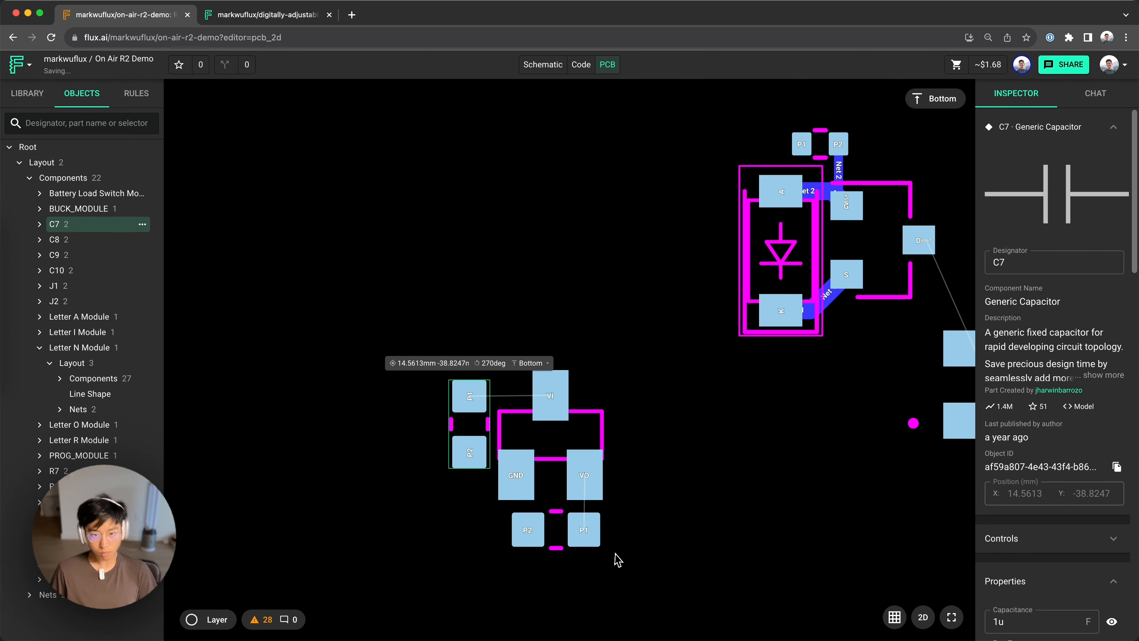
Step: Move regulator U4 with capacitors C7 and C8 as a group to beside U3 near the board's lower edge
left_click_drag(617, 555, 453, 373)
scroll(595, 453, "down", 6)
left_click_drag(585, 456, 535, 460)
scroll(534, 460, "up", 3)
scroll(601, 476, "down", 4)
scroll(583, 403, "up", 2)
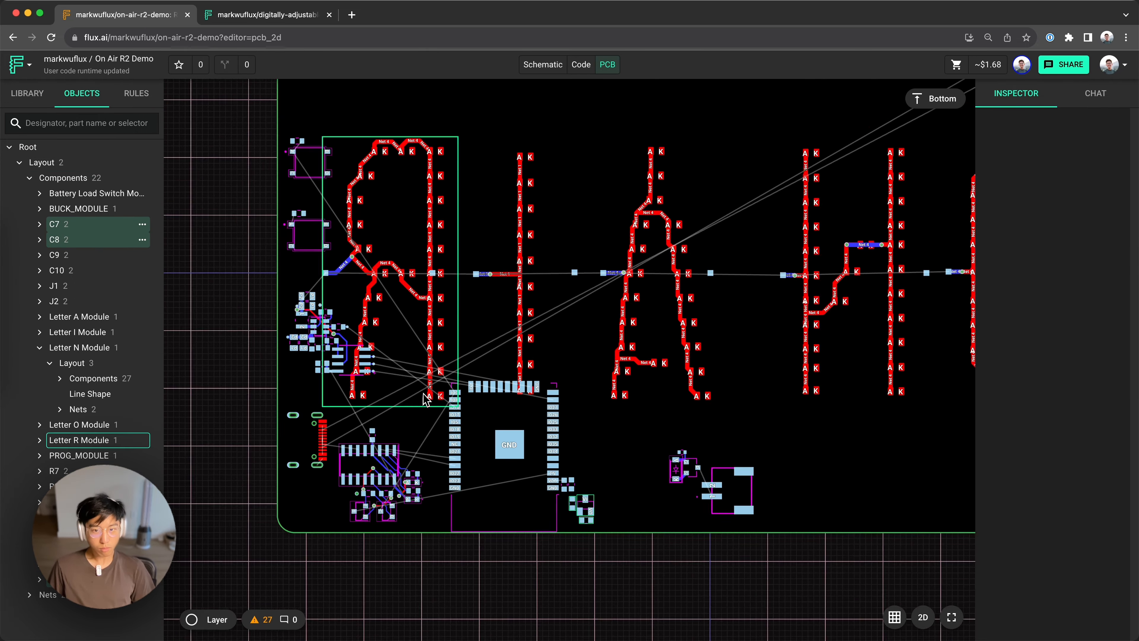
Step: Move regulator U4 with capacitors C7 and C8 to the open area between the Letter R and Letter I modules
scroll(424, 399, "up", 2)
left_click_drag(796, 539, 634, 471)
left_click_drag(630, 525, 669, 552)
left_click_drag(657, 444, 535, 353)
scroll(561, 411, "down", 5)
Step: Place resistors R7 and R8 at opposite ends of the USB connector, checking their connections in the schematic
left_click_drag(795, 267, 423, 509)
scroll(425, 511, "up", 8)
left_click(419, 489)
left_click(404, 469)
left_click(542, 64)
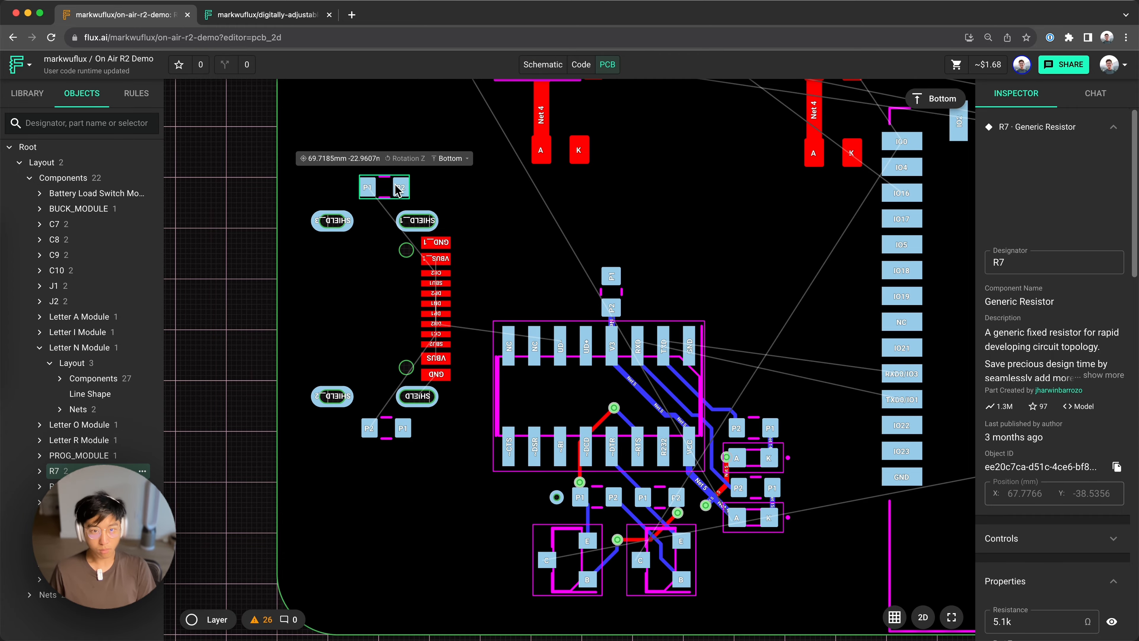
scroll(399, 353, "down", 5)
scroll(399, 253, "up", 4)
left_click_drag(389, 484, 387, 484)
key("Escape")
scroll(389, 292, "down", 4)
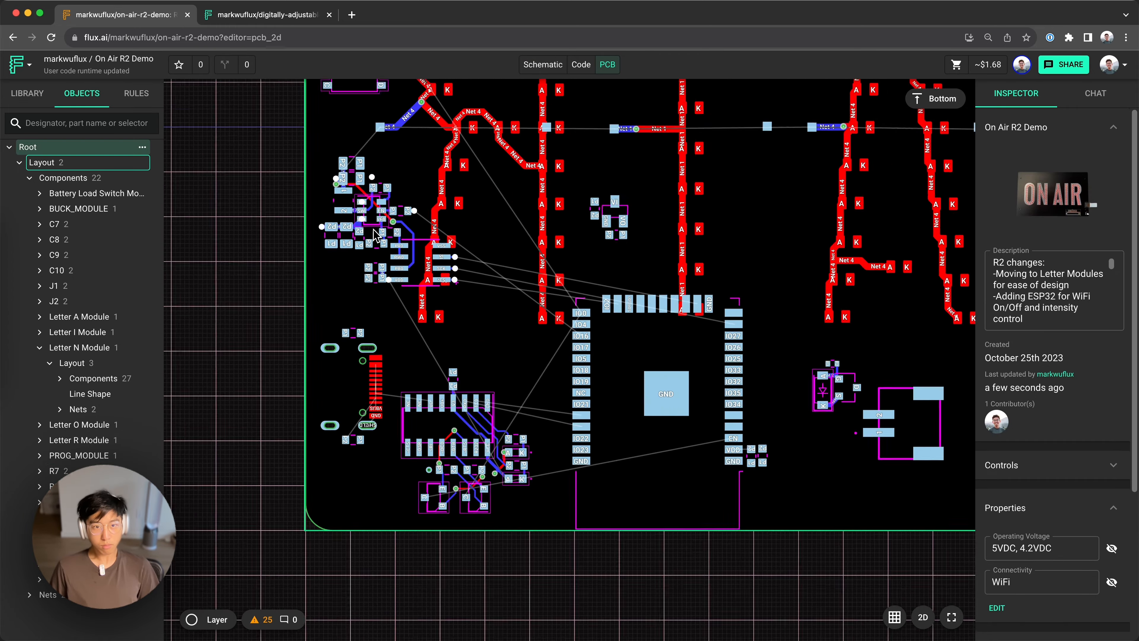
Step: Move switches SW1 and SW2 with resistors R9 and R10 from the side edge to between the Letter I and Letter A modules
scroll(374, 234, "up", 5)
scroll(427, 290, "down", 6)
left_click(421, 233)
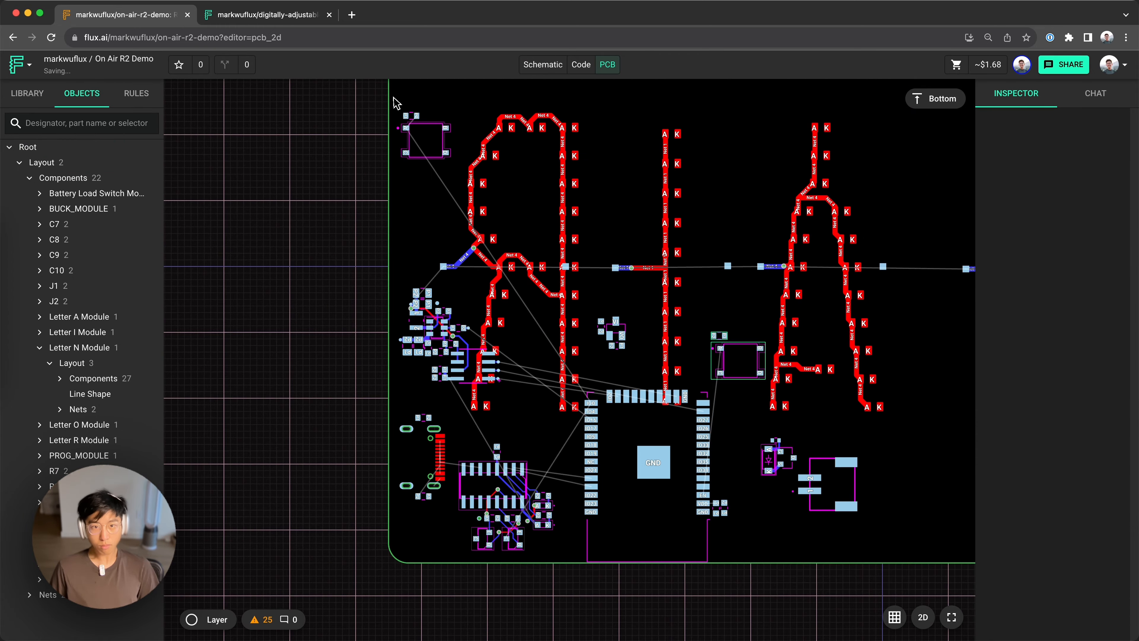
scroll(727, 310, "up", 4)
scroll(625, 386, "down", 2)
left_click(595, 215)
key("Escape")
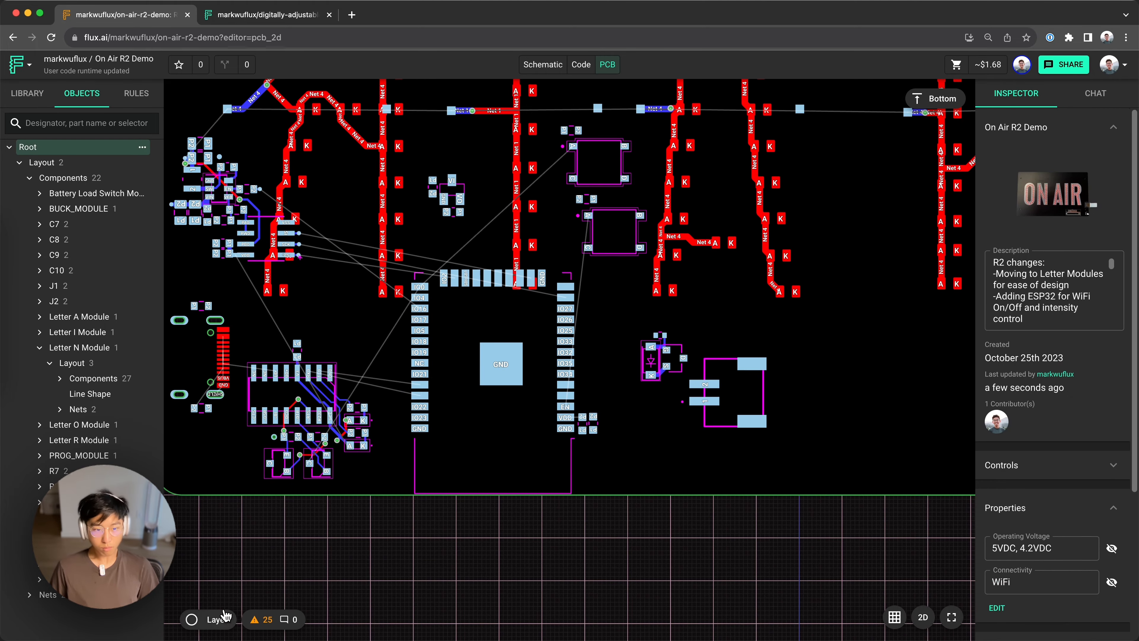
Step: Hide the top copper layer and move switch SW2 with resistor R10 beside U3 near the board's lower edge
left_click(223, 615)
scroll(624, 188, "up", 3)
left_click(610, 238)
scroll(591, 211, "up", 4)
left_click(567, 227, "shift")
scroll(538, 324, "down", 6)
left_click_drag(540, 322, 569, 483)
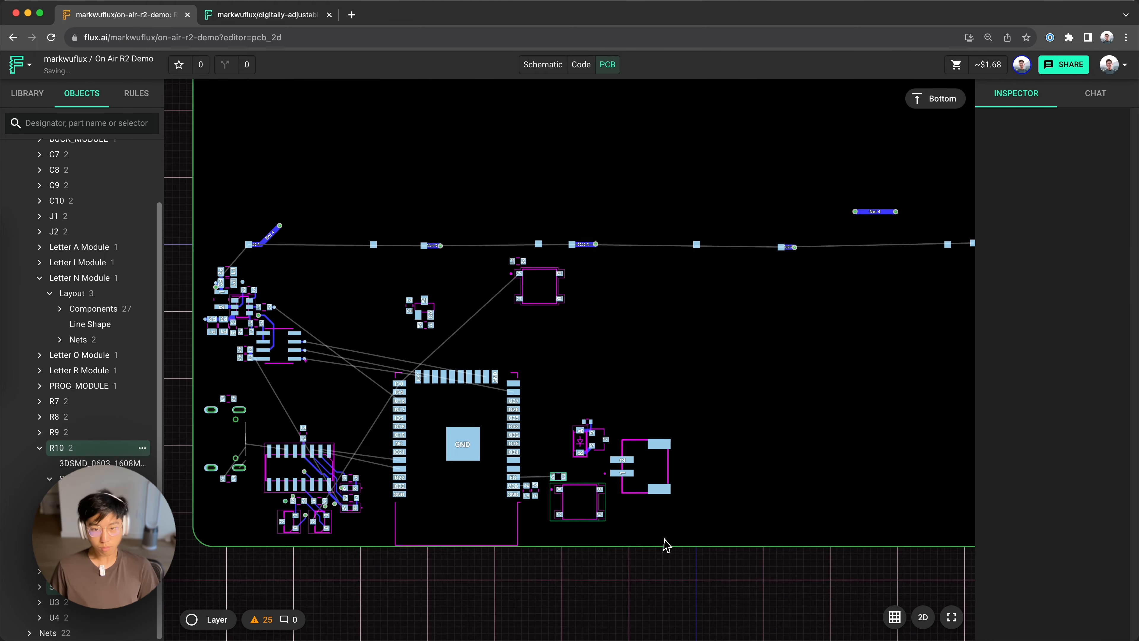
Step: Move switch SW1 with resistor R9 into the space between PROG_MODULE and U3, with R9 standing vertically beside the switch
left_click(439, 196)
scroll(442, 225, "down", 3)
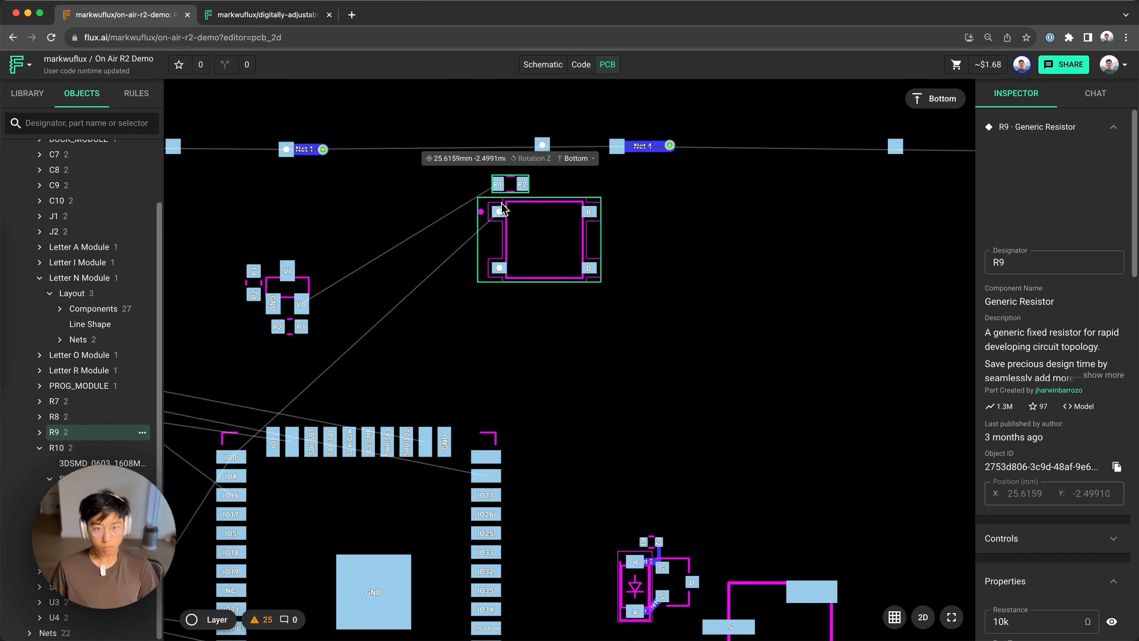
scroll(502, 212, "down", 5)
scroll(393, 256, "up", 3)
scroll(373, 337, "up", 2)
scroll(449, 369, "down", 5)
scroll(394, 404, "up", 6)
scroll(394, 418, "down", 2)
Step: Reload the project and move regulator U4 with capacitors C7 and C8 to U3's side facing the battery connector
left_click(51, 38)
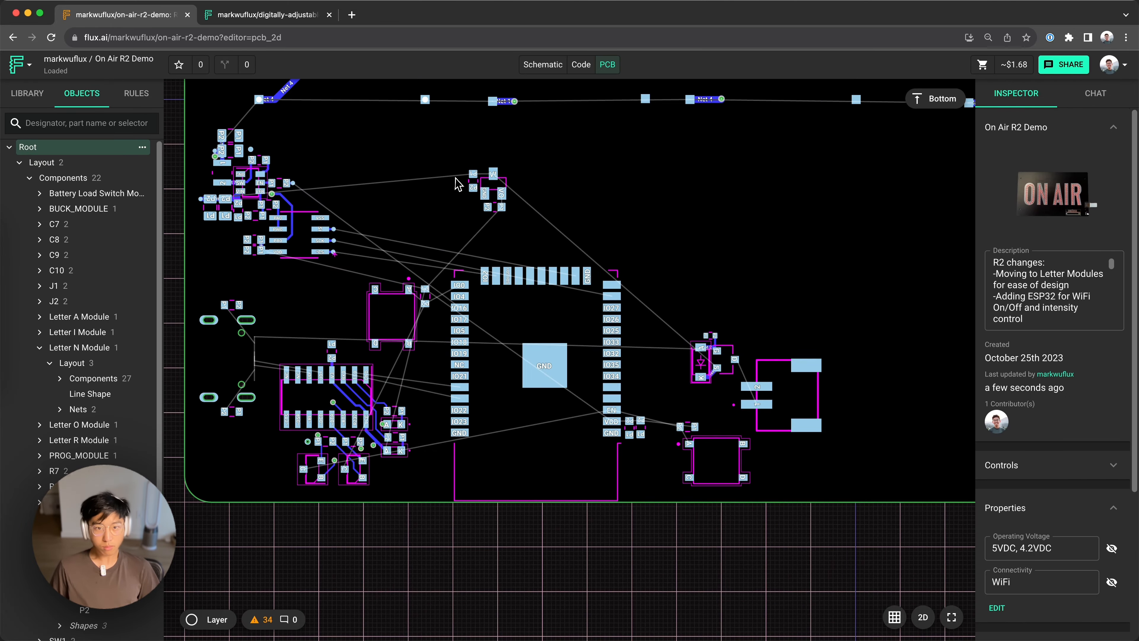
left_click_drag(458, 163, 511, 220, "shift")
scroll(500, 227, "down", 2)
scroll(389, 231, "up", 4)
left_click_drag(562, 185, 477, 207)
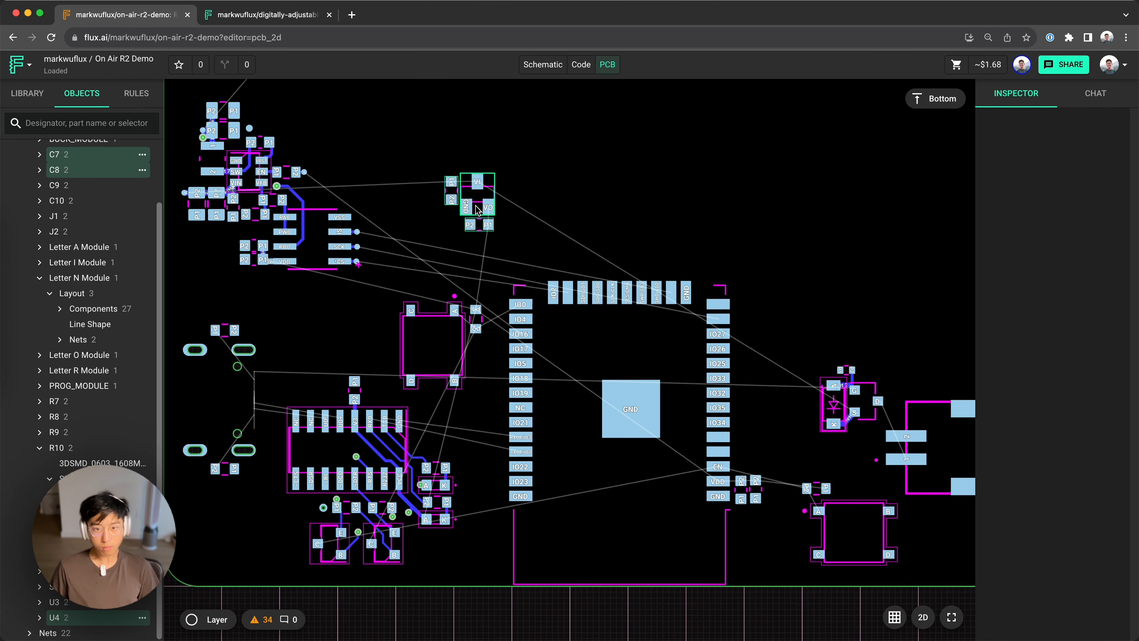
left_click_drag(759, 231, 759, 255)
scroll(547, 261, "down", 3)
scroll(341, 290, "up", 3)
scroll(341, 290, "down", 2)
left_click_drag(591, 167, 610, 207)
Step: Line up resistor R10 with pad A of switch SW2 at 180 degrees rotation
left_click_drag(735, 326, 750, 297)
scroll(653, 369, "up", 3)
left_click_drag(637, 350, 653, 351)
left_click_drag(553, 414, 580, 428)
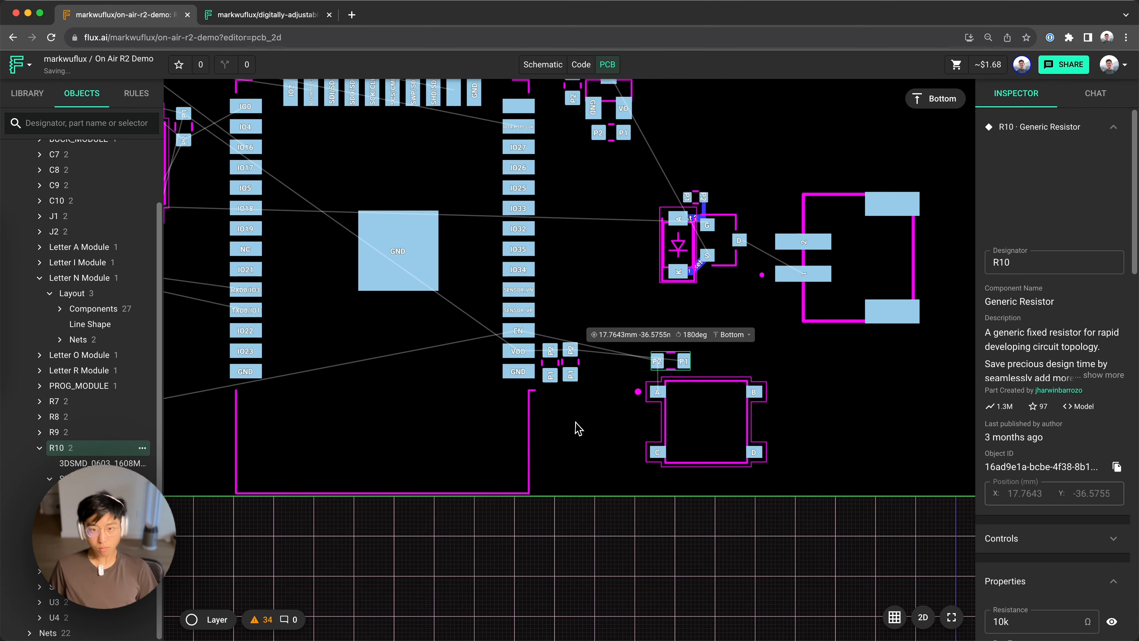
Step: Show the top copper layer and examine the placement around PROG_MODULE, the USB connector and U3
scroll(580, 428, "down", 3)
left_click_drag(314, 313, 423, 369)
scroll(466, 445, "up", 1)
left_click(274, 567)
left_click(208, 619)
left_click(315, 508)
scroll(425, 496, "down", 1)
scroll(362, 472, "up", 3)
left_click_drag(363, 471, 478, 412)
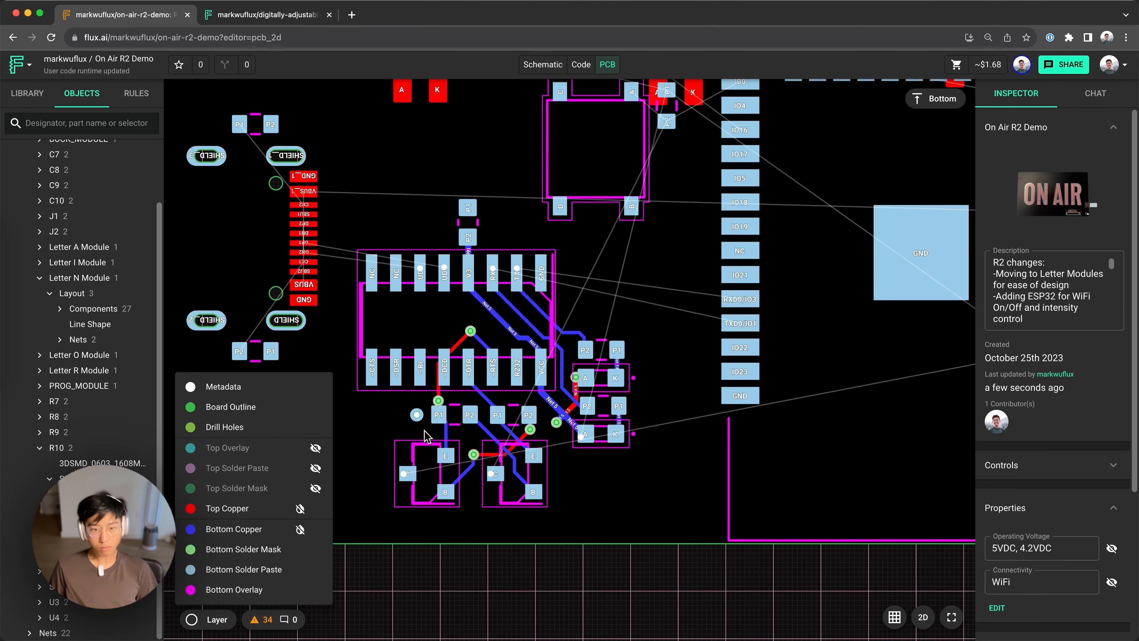
scroll(478, 412, "down", 3)
scroll(547, 373, "up", 3)
scroll(539, 341, "down", 3)
Step: Move U3 with C9, C10, SW2, R10 and the battery connector circuit slightly up from the board's lower edge
left_click(587, 375)
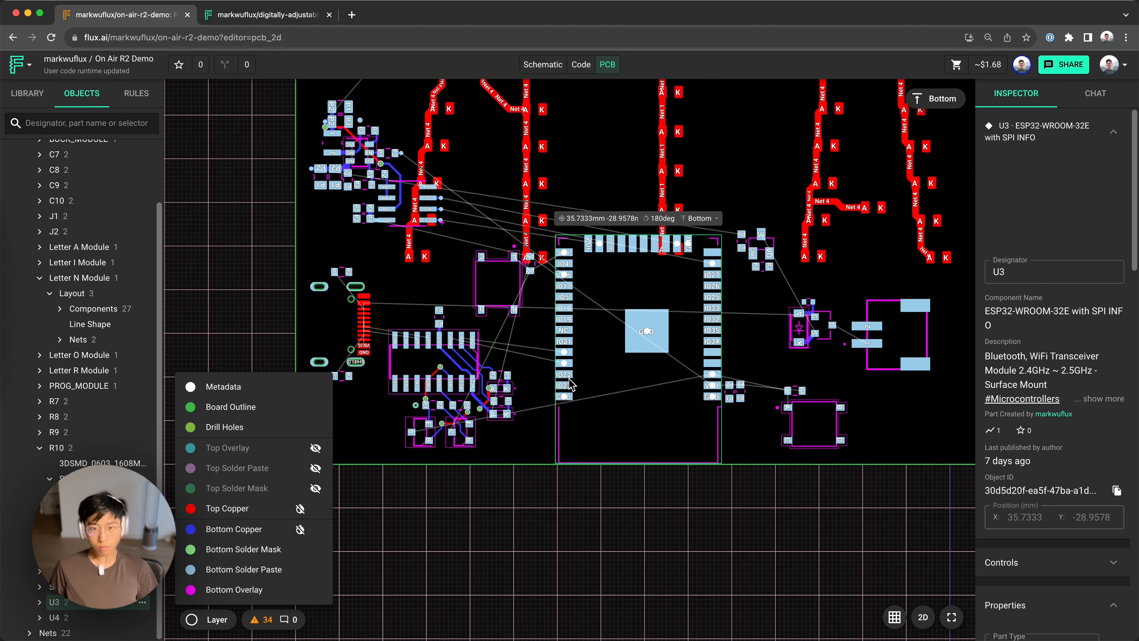
scroll(603, 444, "down", 3)
scroll(621, 387, "up", 3)
key("super+z")
left_click_drag(716, 451, 736, 484)
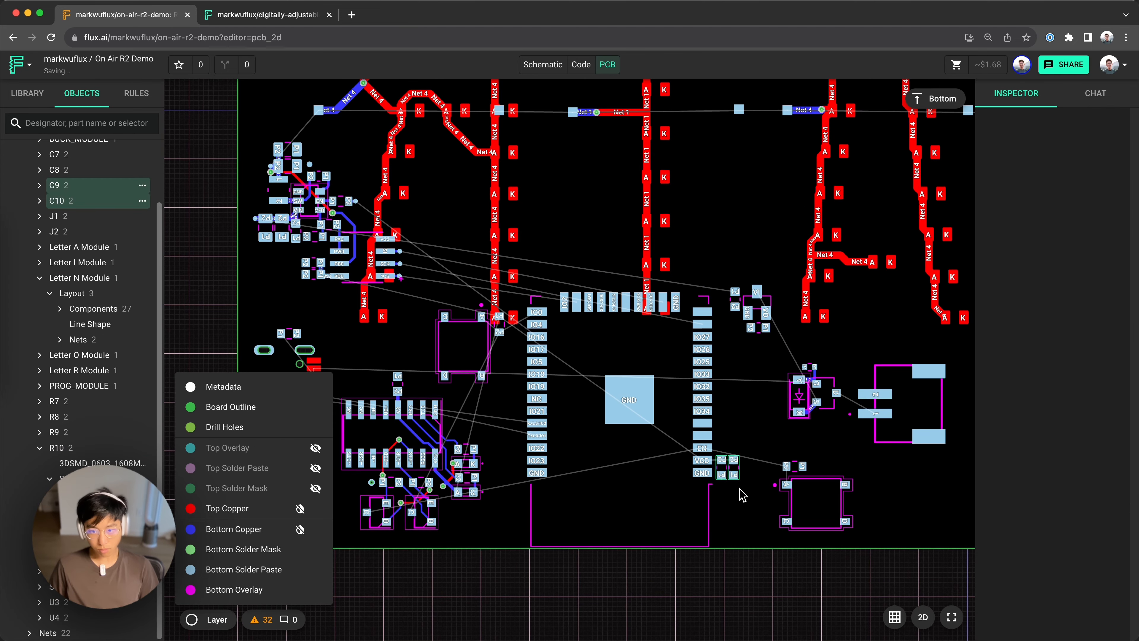
left_click_drag(663, 446, 663, 437)
scroll(727, 458, "down", 2)
left_click_drag(794, 486, 702, 415)
left_click_drag(730, 462, 730, 433)
scroll(607, 372, "down", 3)
Step: Move regulator U4 with capacitors C7 and C8 above the battery load switch module, and hide the top copper layer
left_click_drag(729, 361, 616, 400)
scroll(644, 274, "up", 4)
scroll(592, 383, "down", 4)
left_click(315, 508)
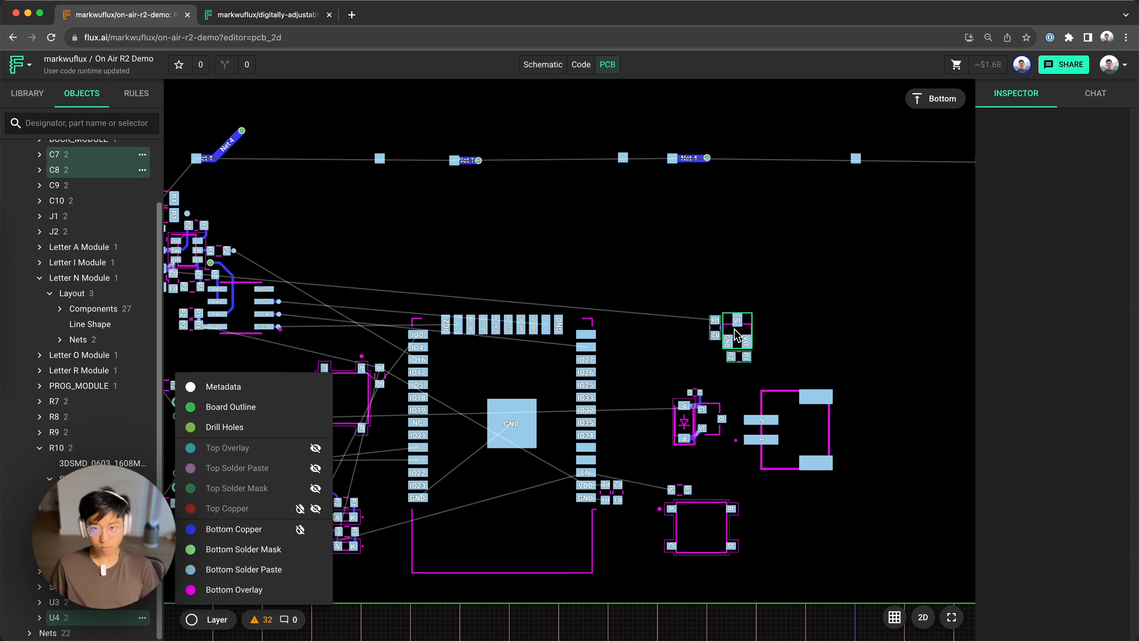
Step: View the board from the top side with the top copper and top overlay layers shown
scroll(639, 387, "down", 2)
scroll(639, 387, "down", 3)
mouse_move(208, 620)
left_click(316, 508)
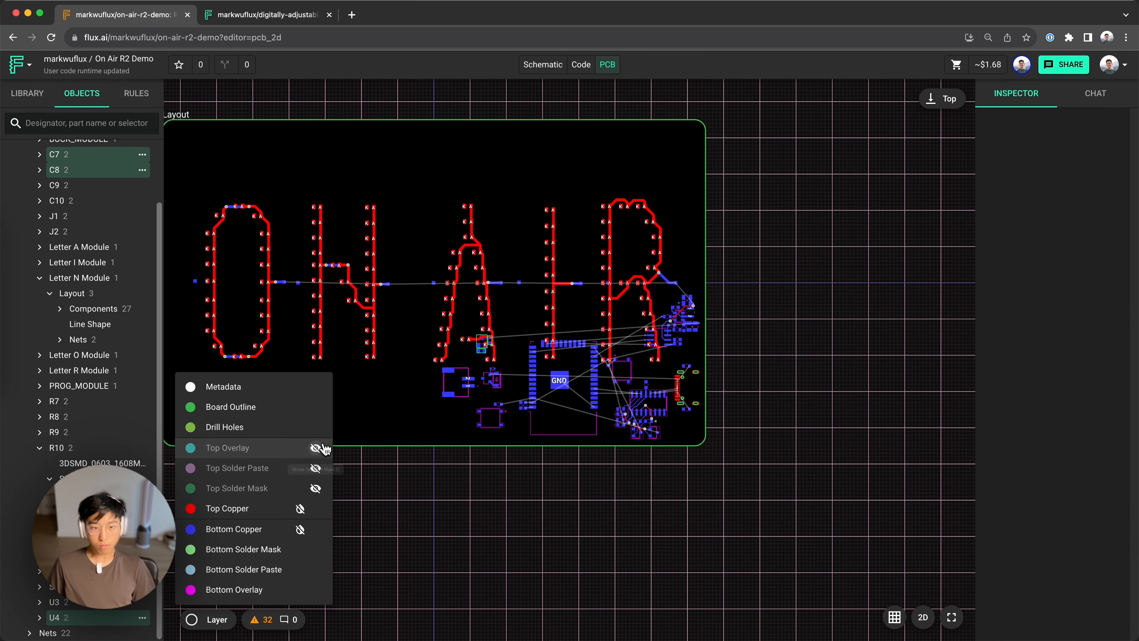
left_click(316, 448)
scroll(566, 334, "left", 3)
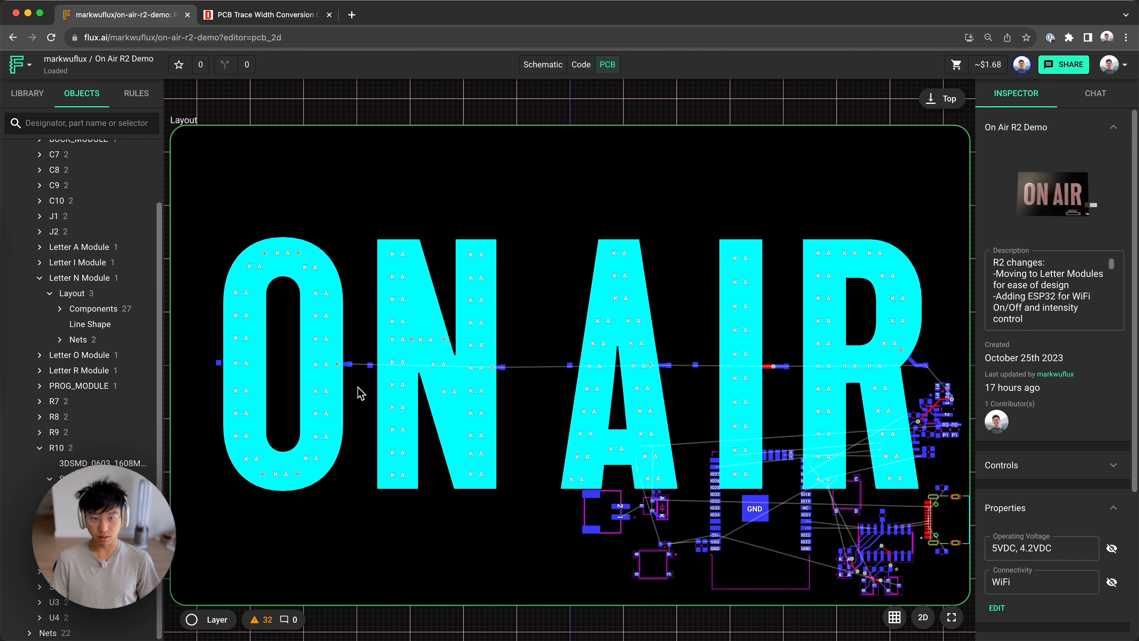
Step: Try routing a bottom copper trace from the Letter O Module's Net 4 pad, varying its width and elbow direction
scroll(350, 359, "up", 5)
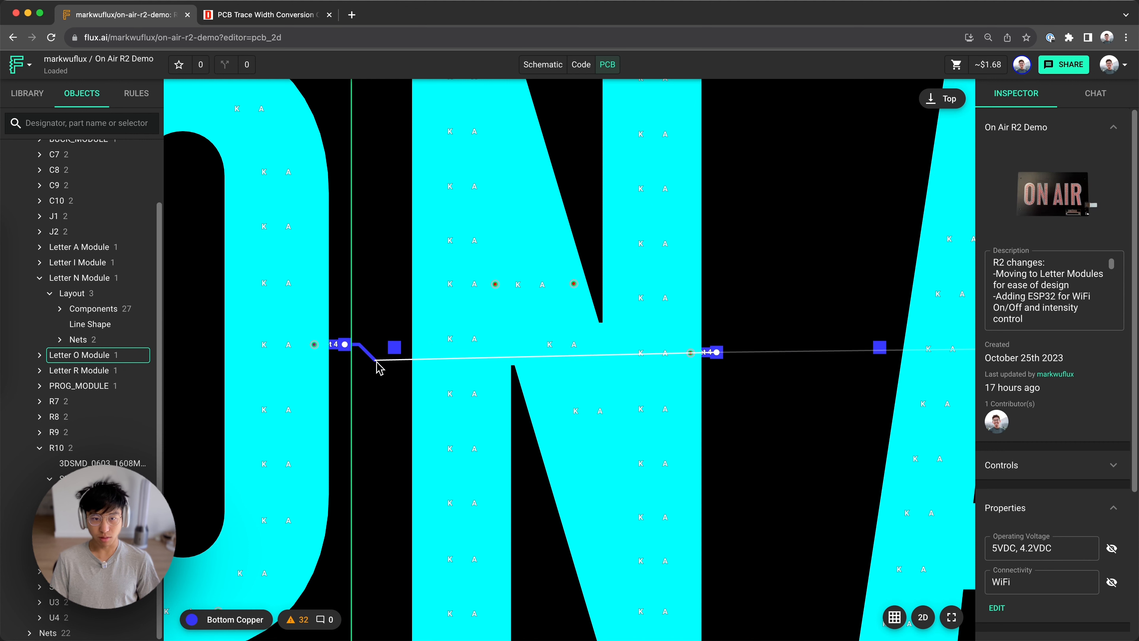
scroll(374, 361, "up", 2)
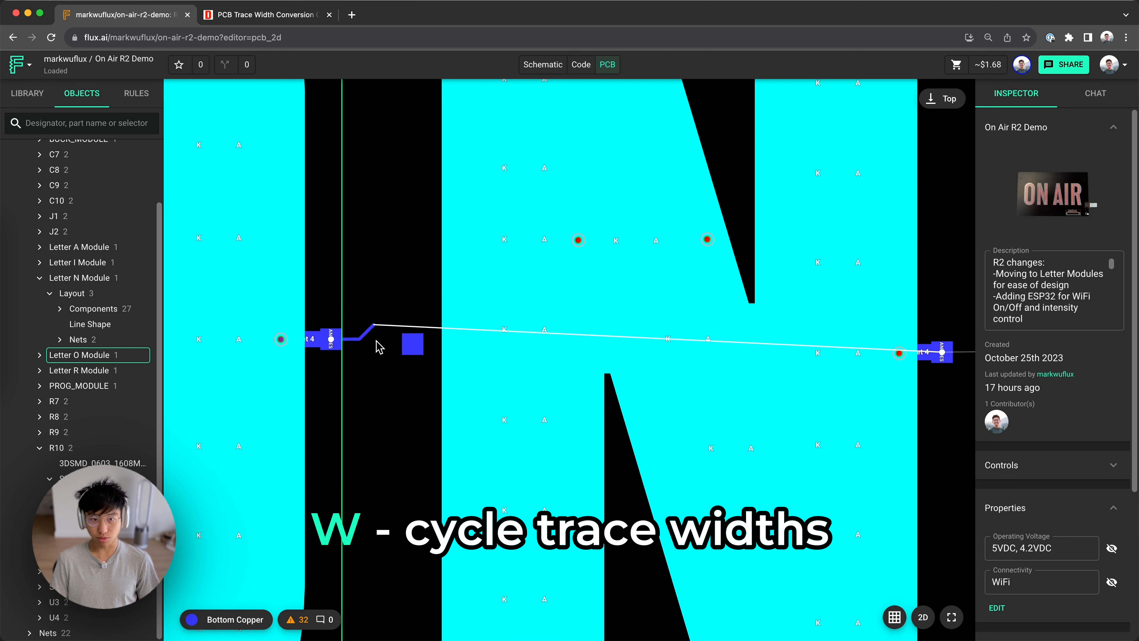
key("f")
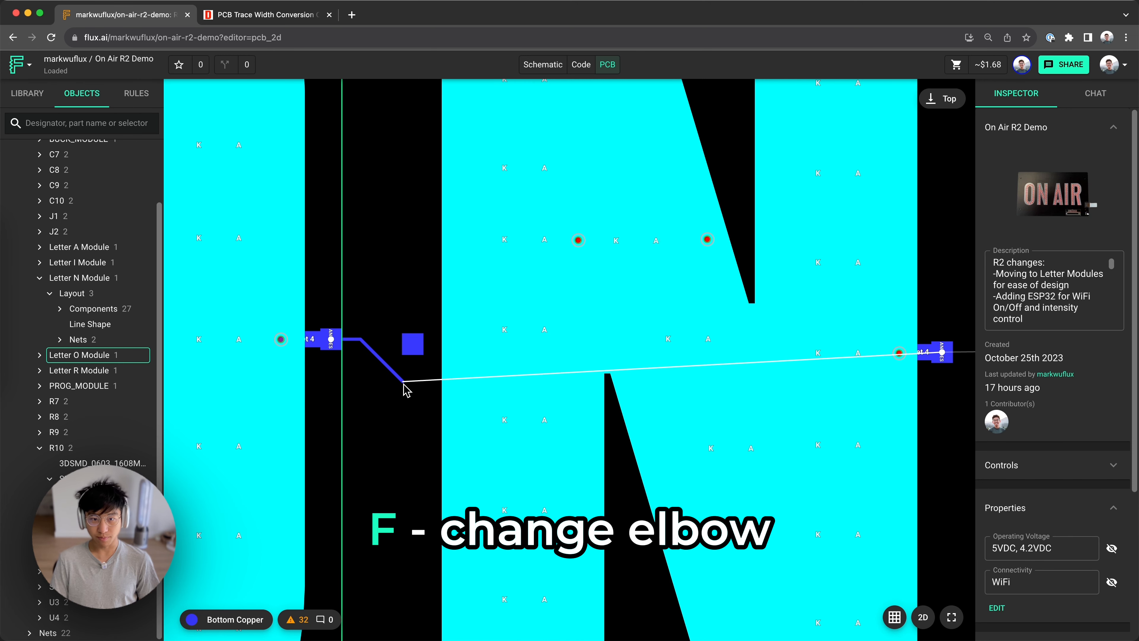
scroll(406, 390, "down", 3)
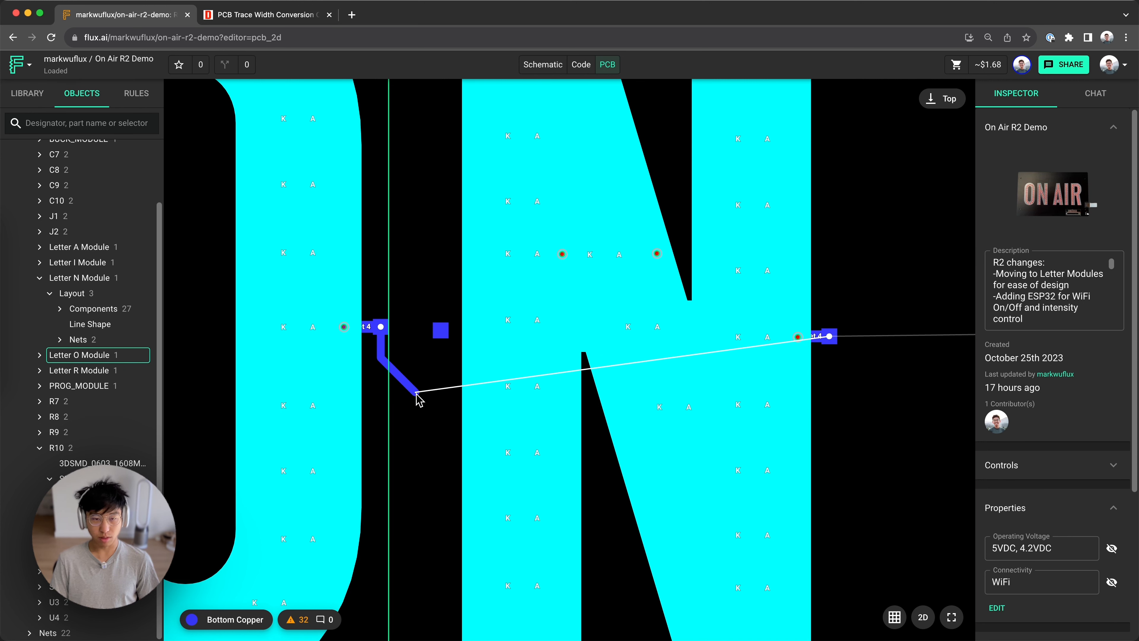
left_click(404, 363)
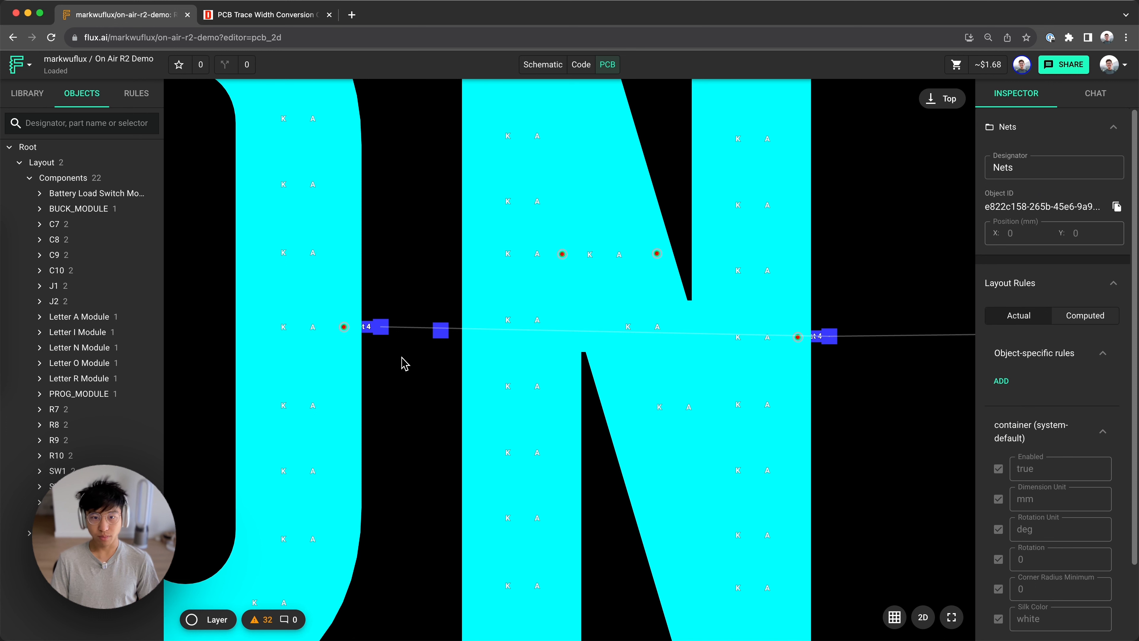